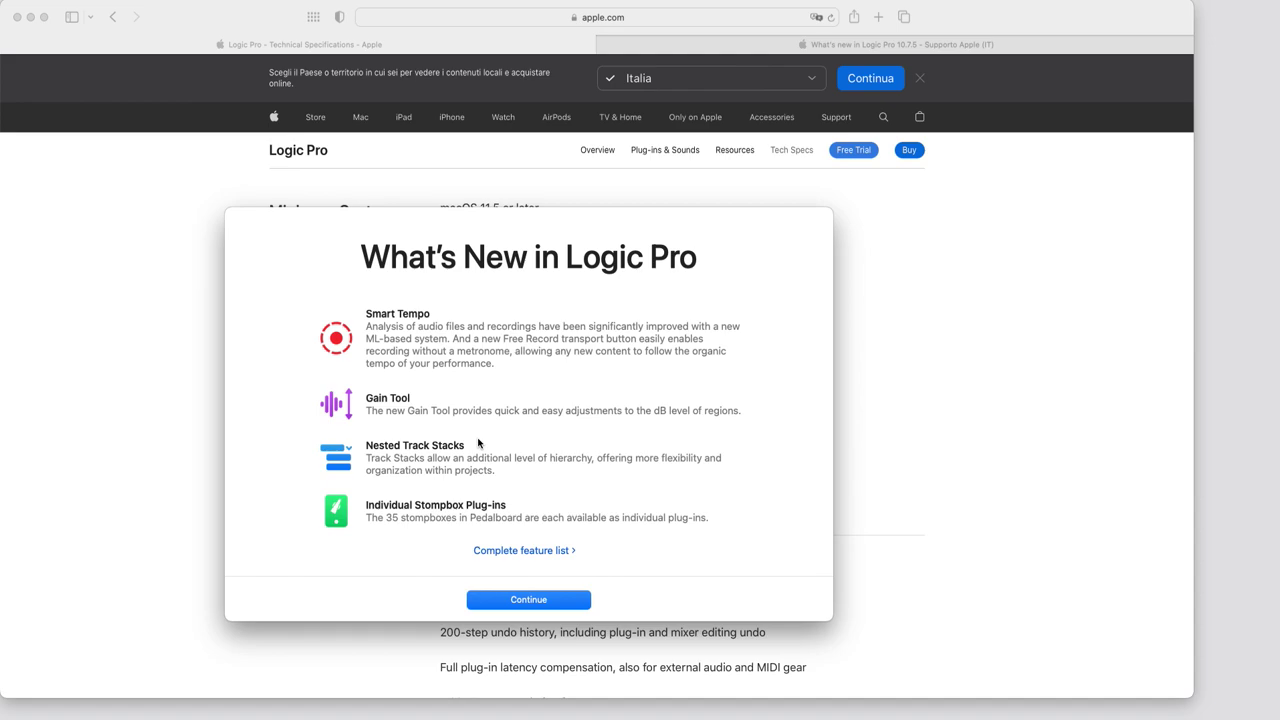
# Open the complete list of new Logic Pro features and check the installed application version.
pyautogui.click(557, 551)
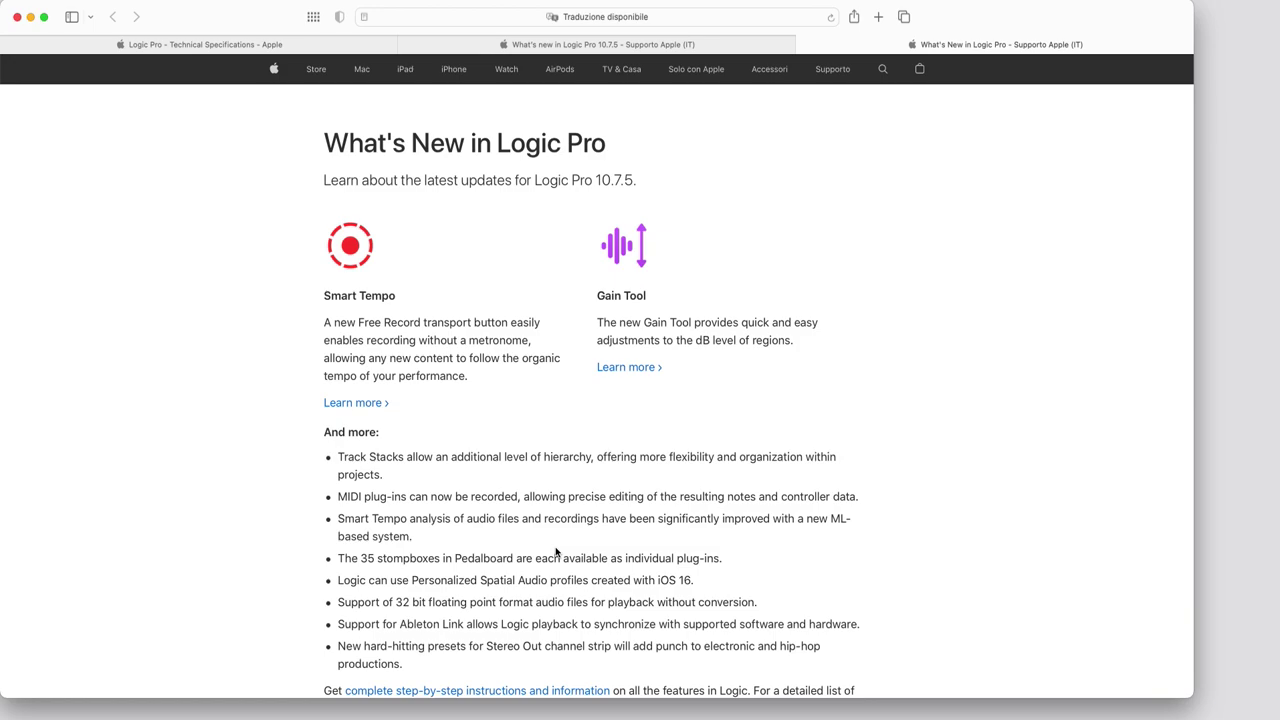
pyautogui.scroll(-3, 654, 346)
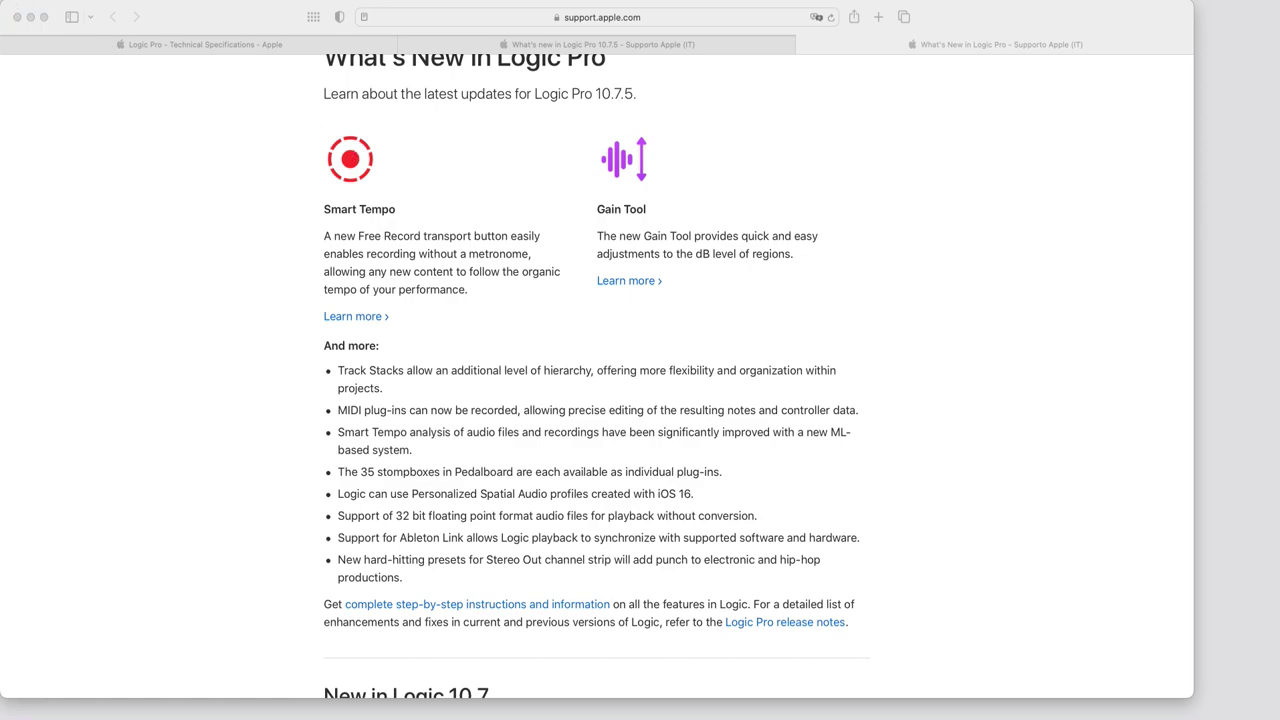
pyautogui.click(57, 3)
pyautogui.click(60, 10)
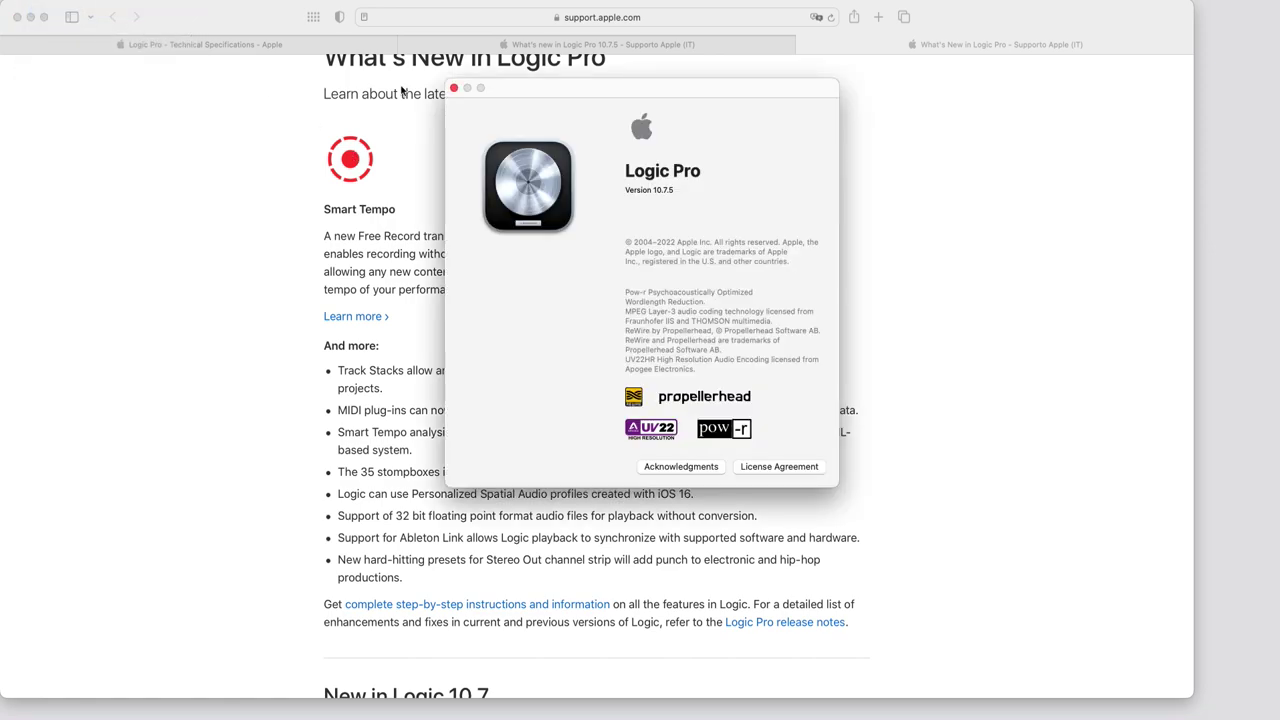
pyautogui.click(453, 88)
# Create a new project with one audio track on Input 1 and reset the track's pan to centre.
pyautogui.click(100, 3)
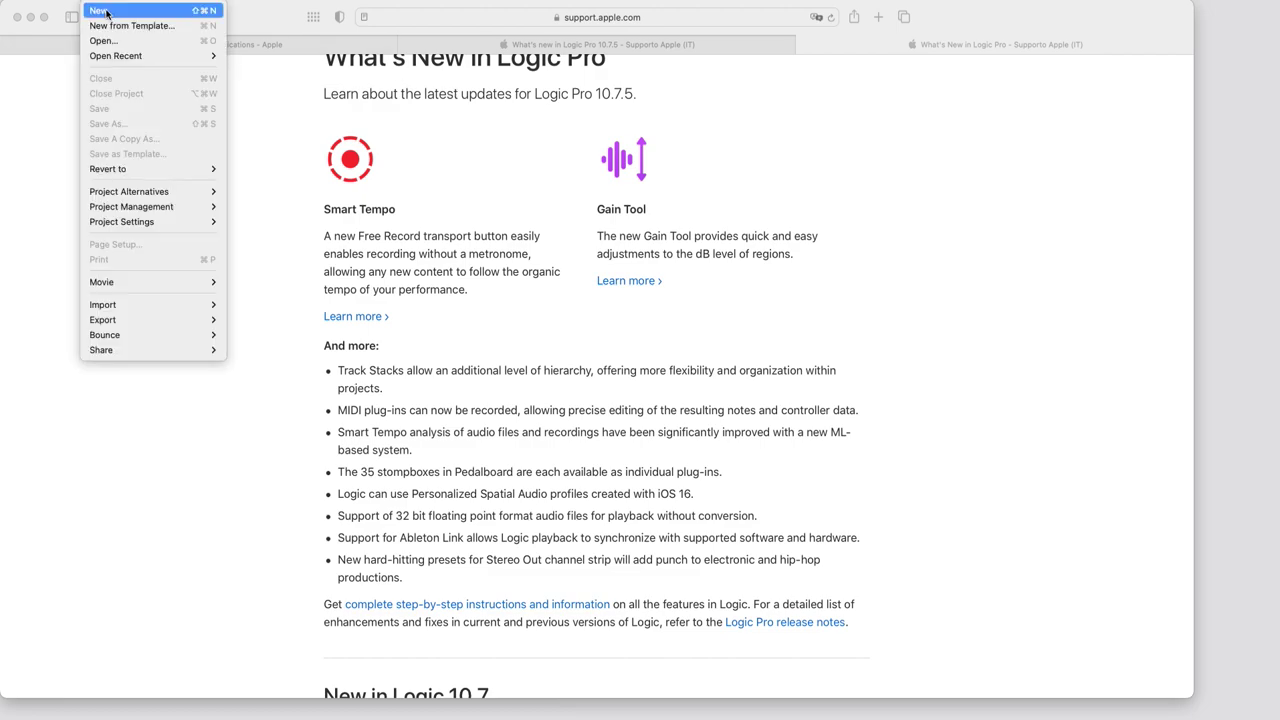
pyautogui.click(107, 11)
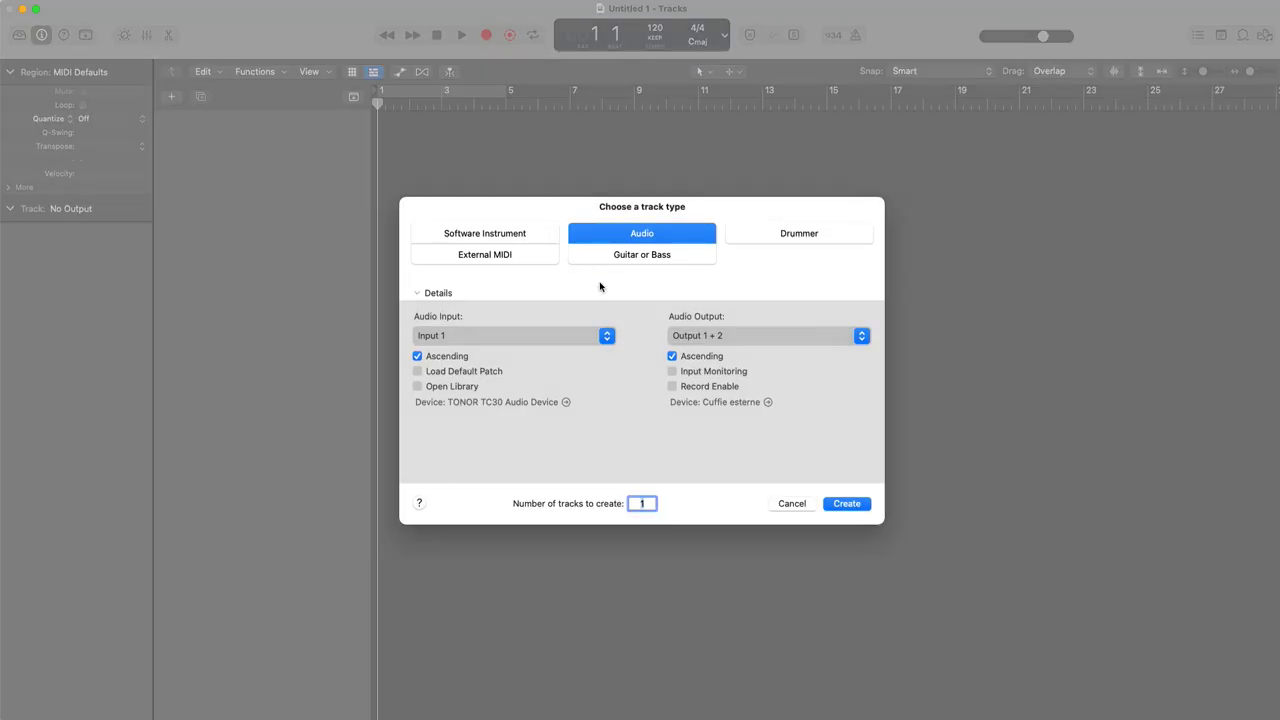
pyautogui.click(857, 501)
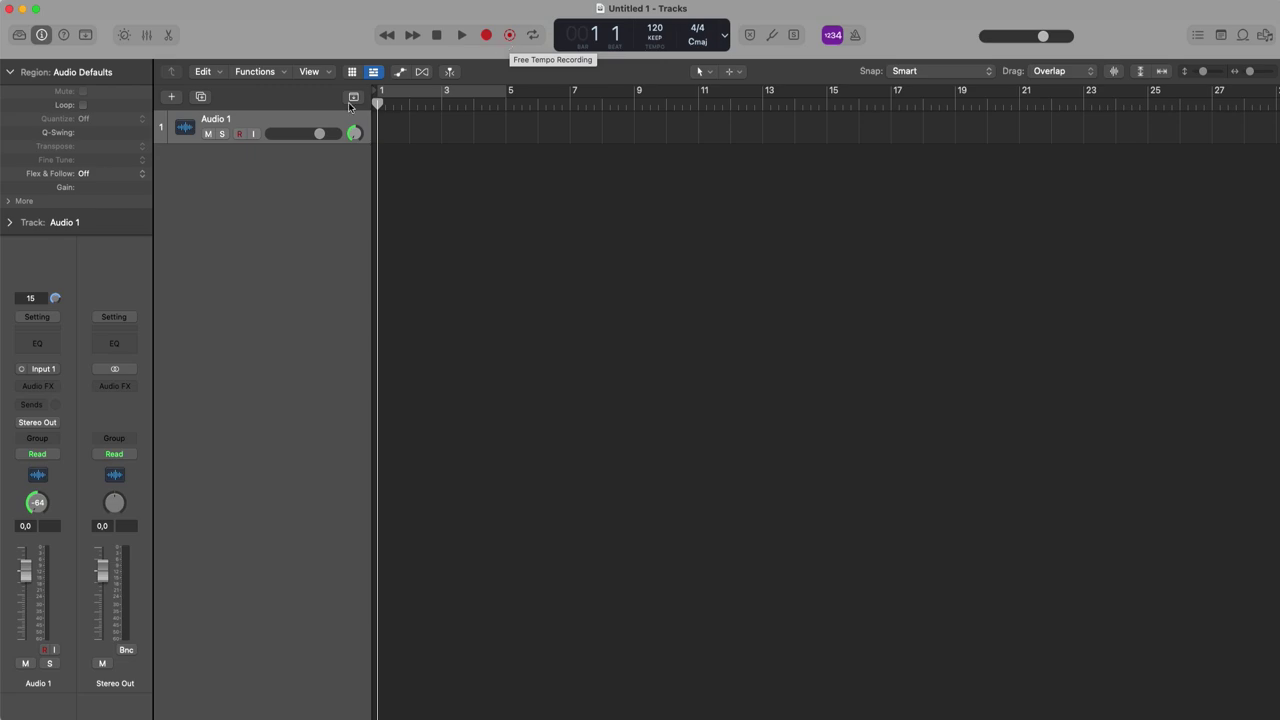
pyautogui.keyDown('alt'); pyautogui.click(354, 137); pyautogui.keyUp('alt')
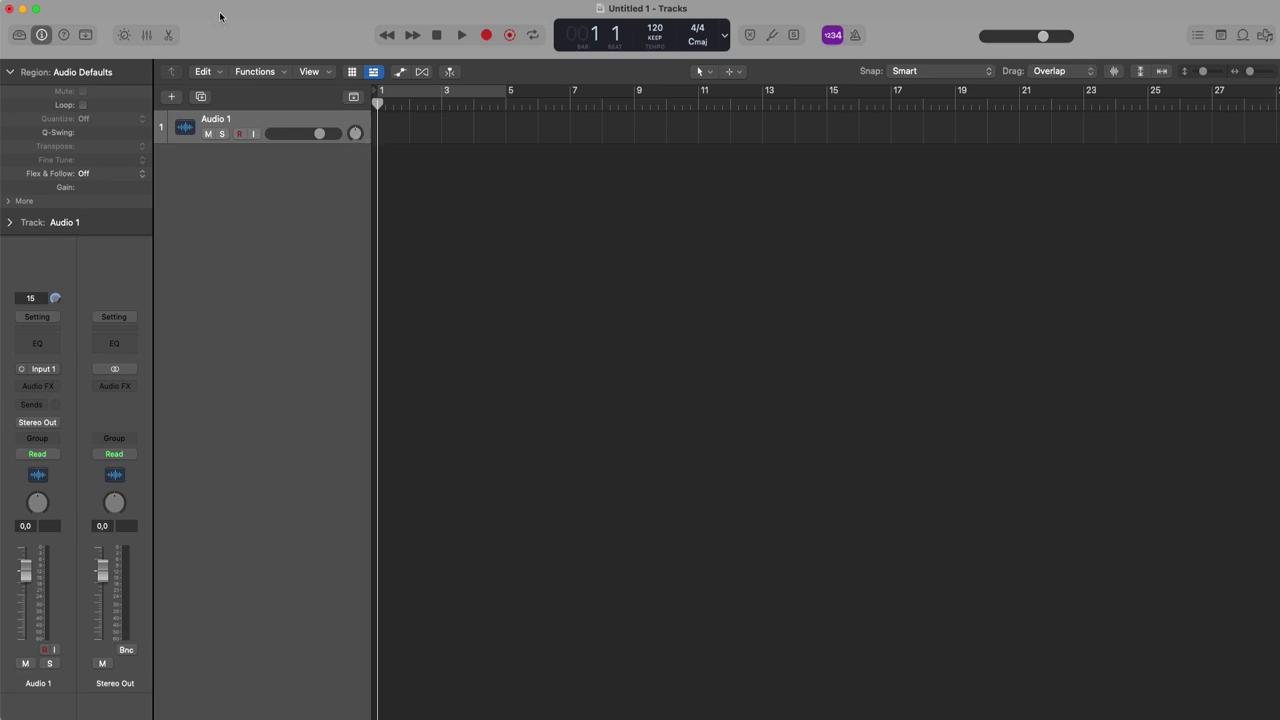
# Add the "No" Spoken Word, a 12 String Dream and the 12-8 Acoustic Strum 03 Apple Loops at bar 1 on new tracks.
pyautogui.click(1236, 37)
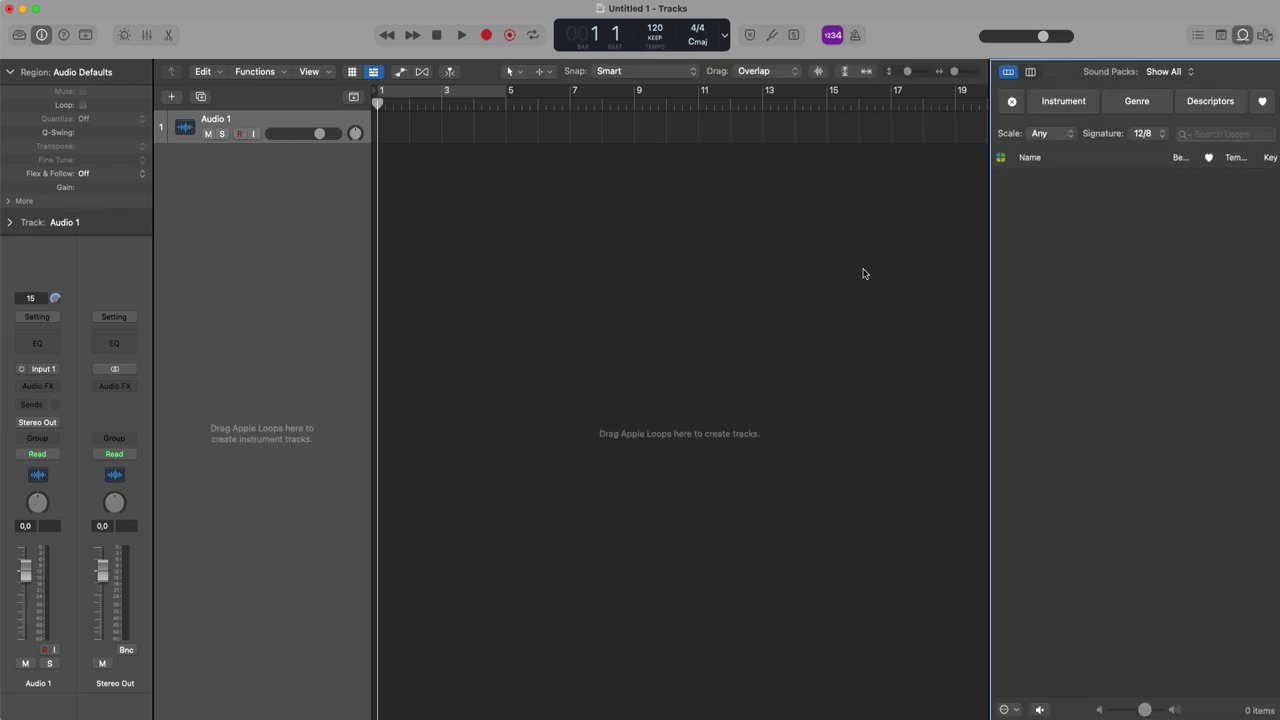
pyautogui.moveTo(1040, 345); pyautogui.dragTo(374, 277)
pyautogui.click(1058, 108)
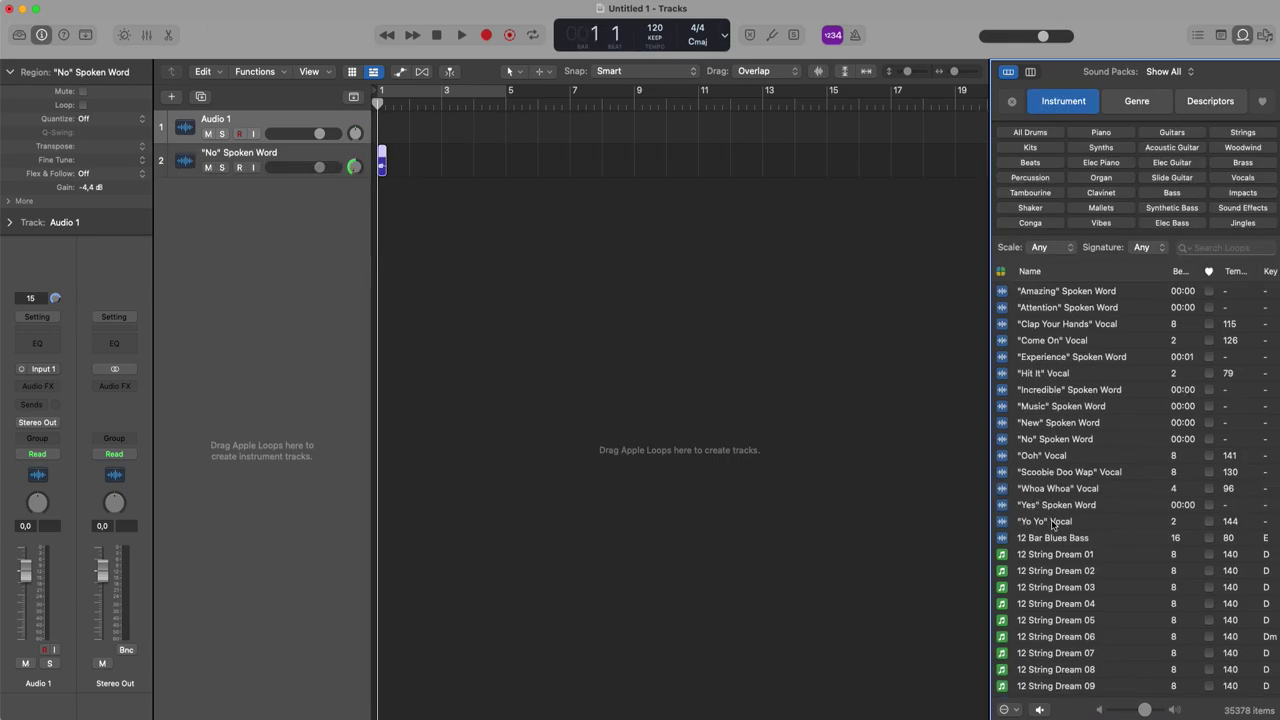
pyautogui.scroll(-2, 1048, 525)
pyautogui.moveTo(1050, 545); pyautogui.dragTo(380, 288)
pyautogui.moveTo(1042, 668); pyautogui.dragTo(374, 400)
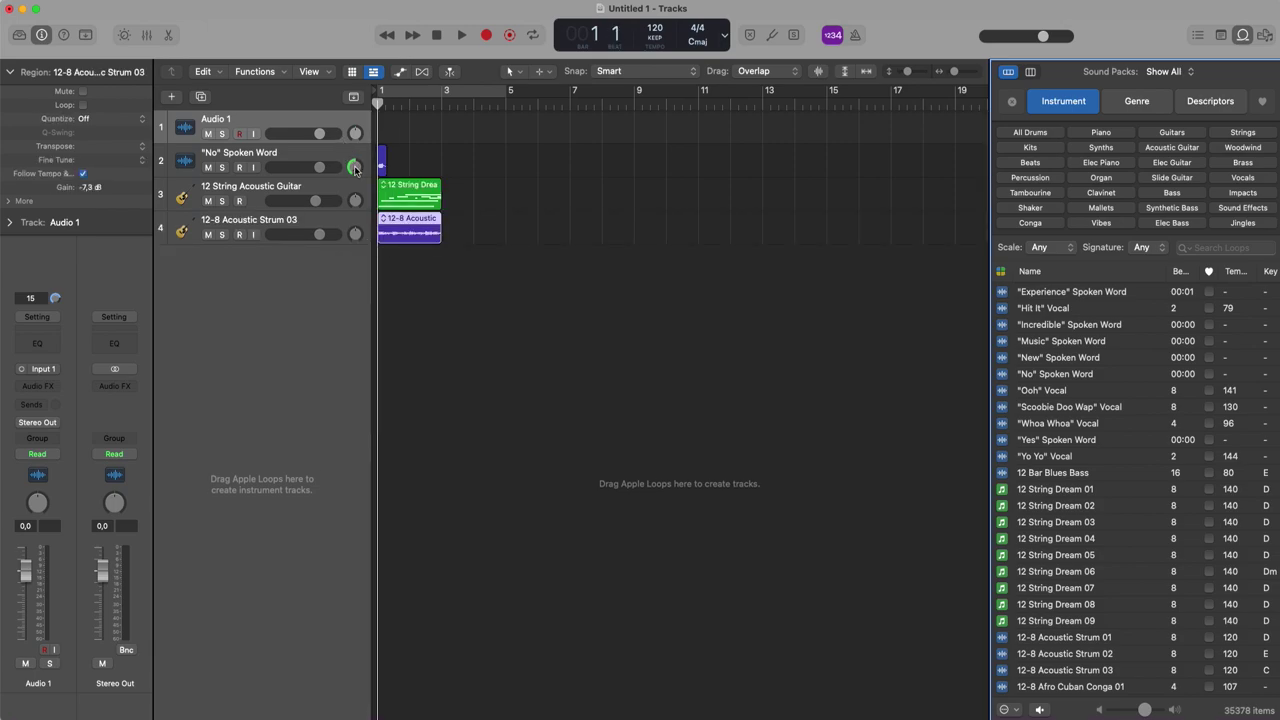
# Group the three loop tracks into a summing stack and name the stack "voci".
pyautogui.click(322, 157)
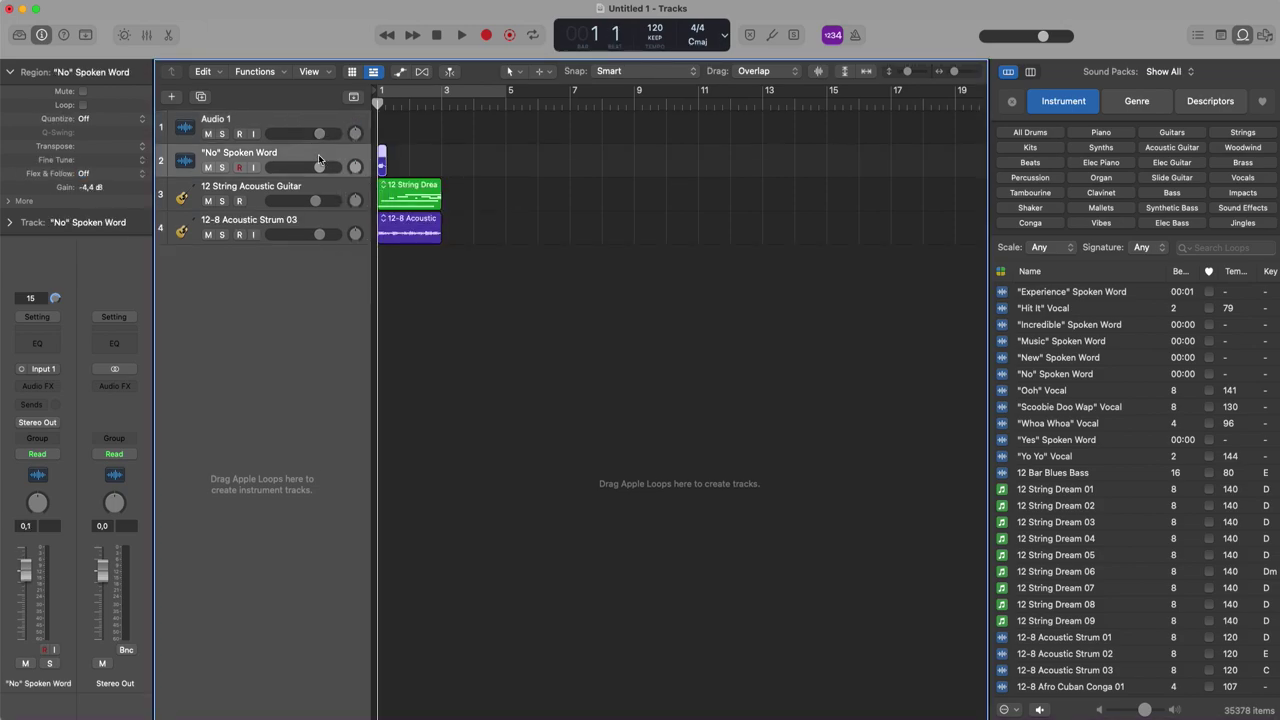
pyautogui.keyDown('shift'); pyautogui.click(338, 215); pyautogui.keyUp('shift')
pyautogui.rightClick(338, 215)
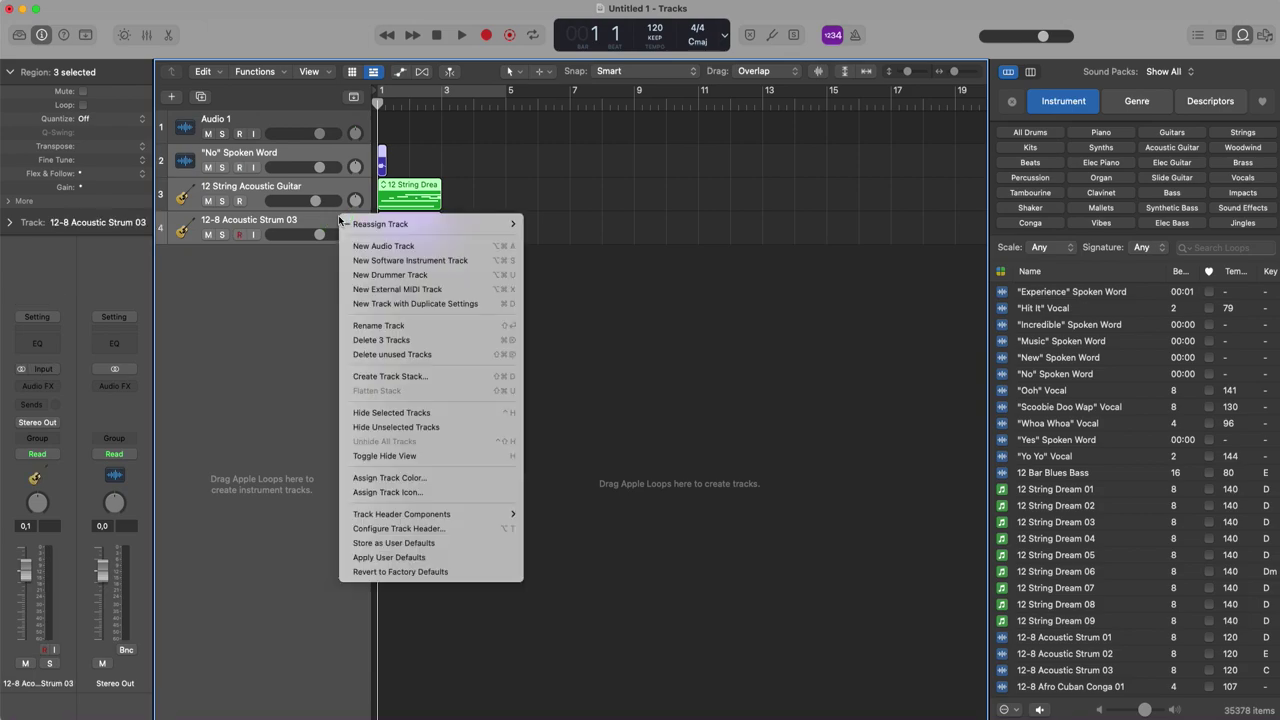
pyautogui.moveTo(418, 516)
pyautogui.click(421, 376)
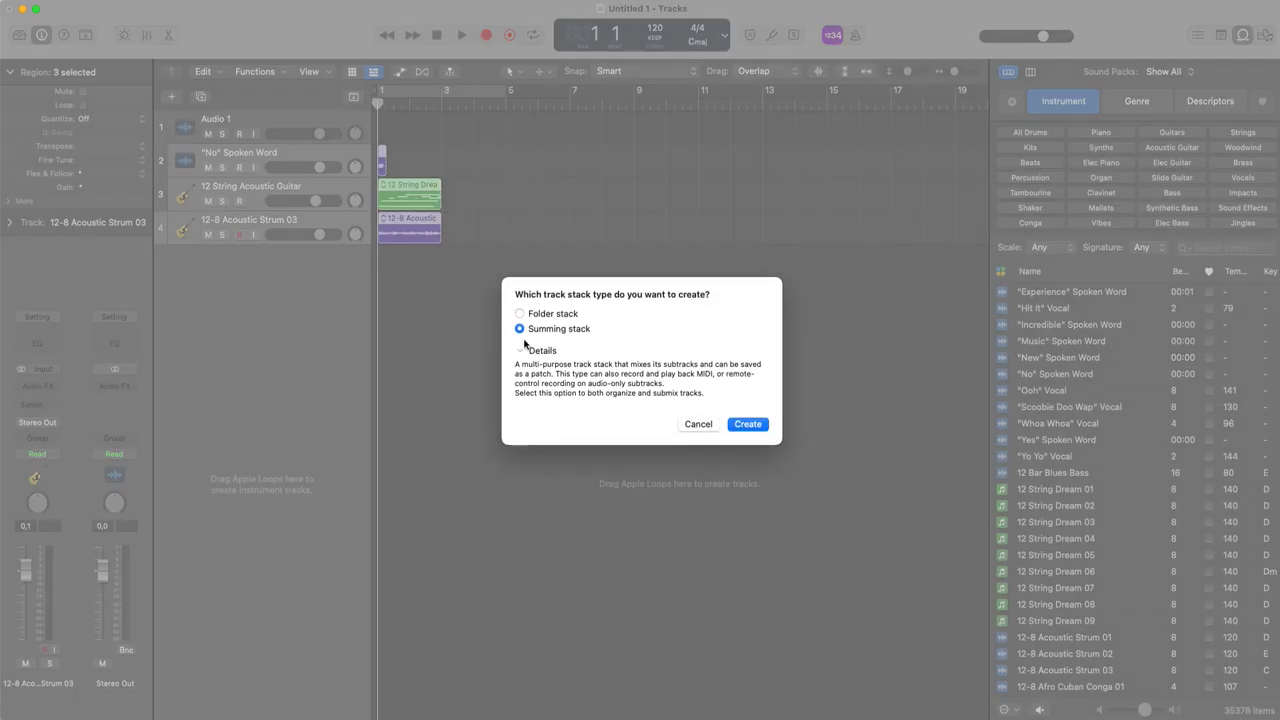
pyautogui.click(765, 426)
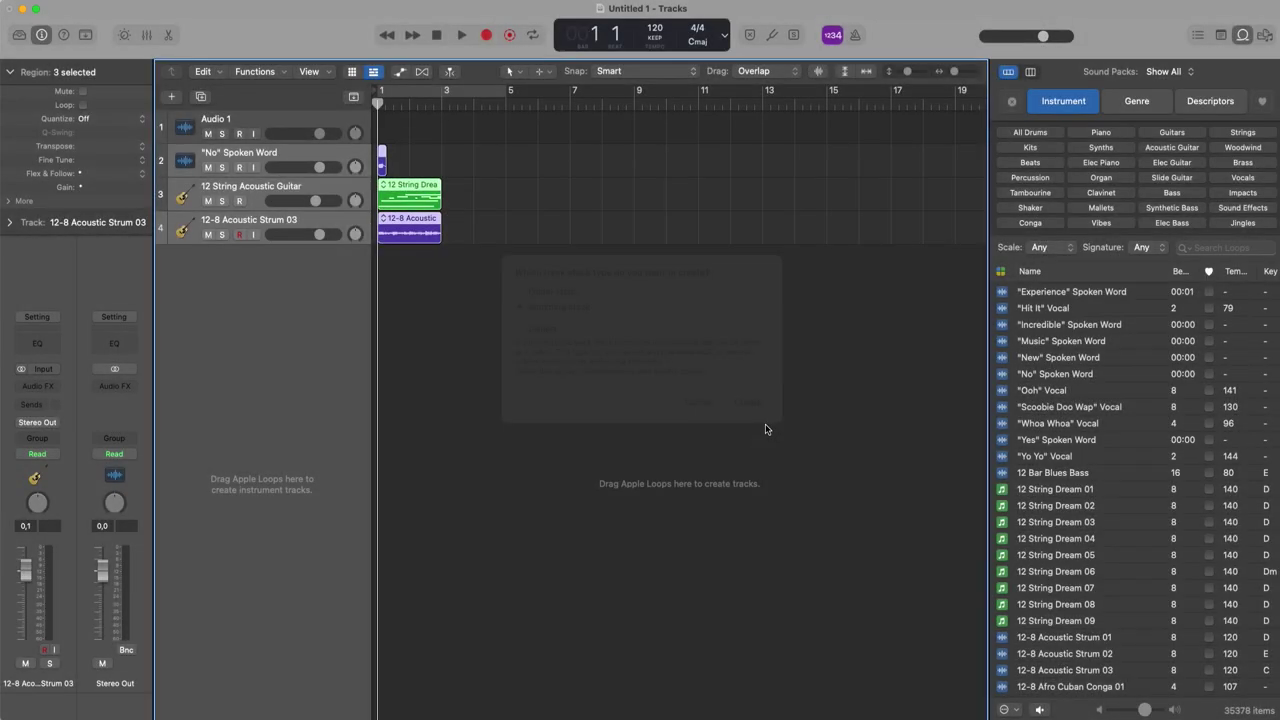
pyautogui.doubleClick(242, 155)
pyautogui.write('voci')
pyautogui.press('Return')
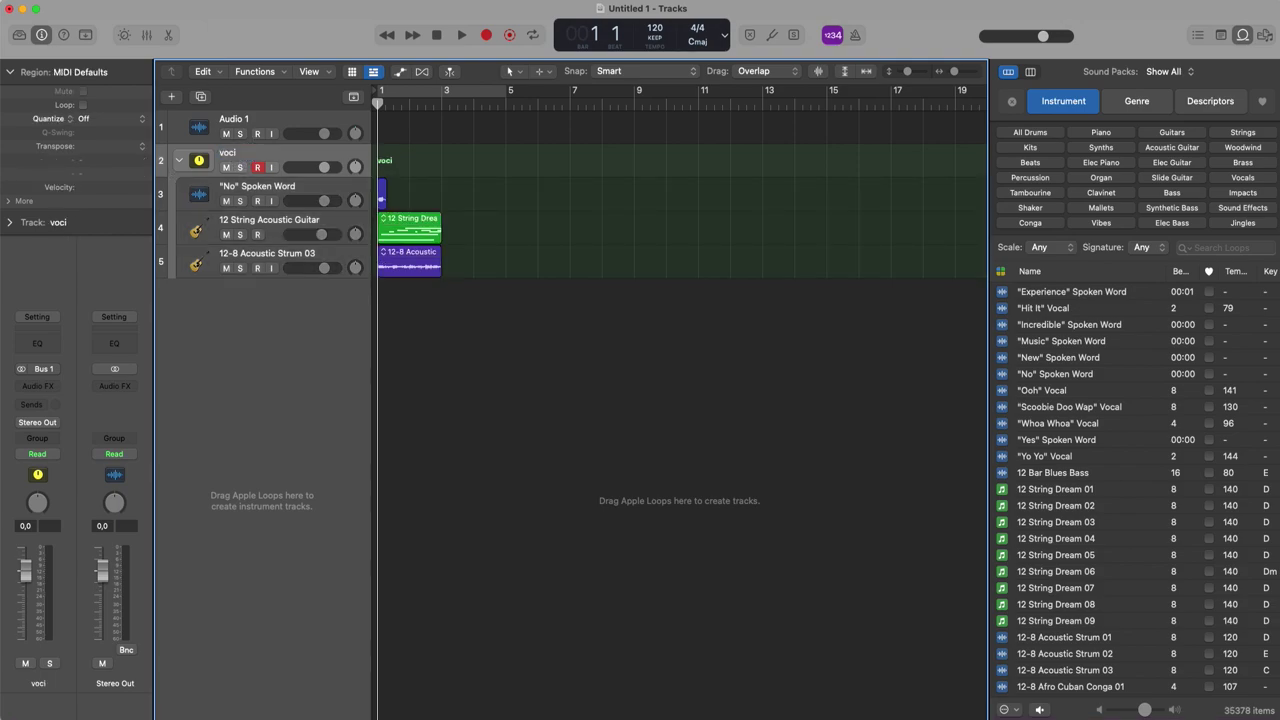
# Collapse the voci stack, duplicate it with its contents and rename the copy "voci 2".
pyautogui.click(181, 162)
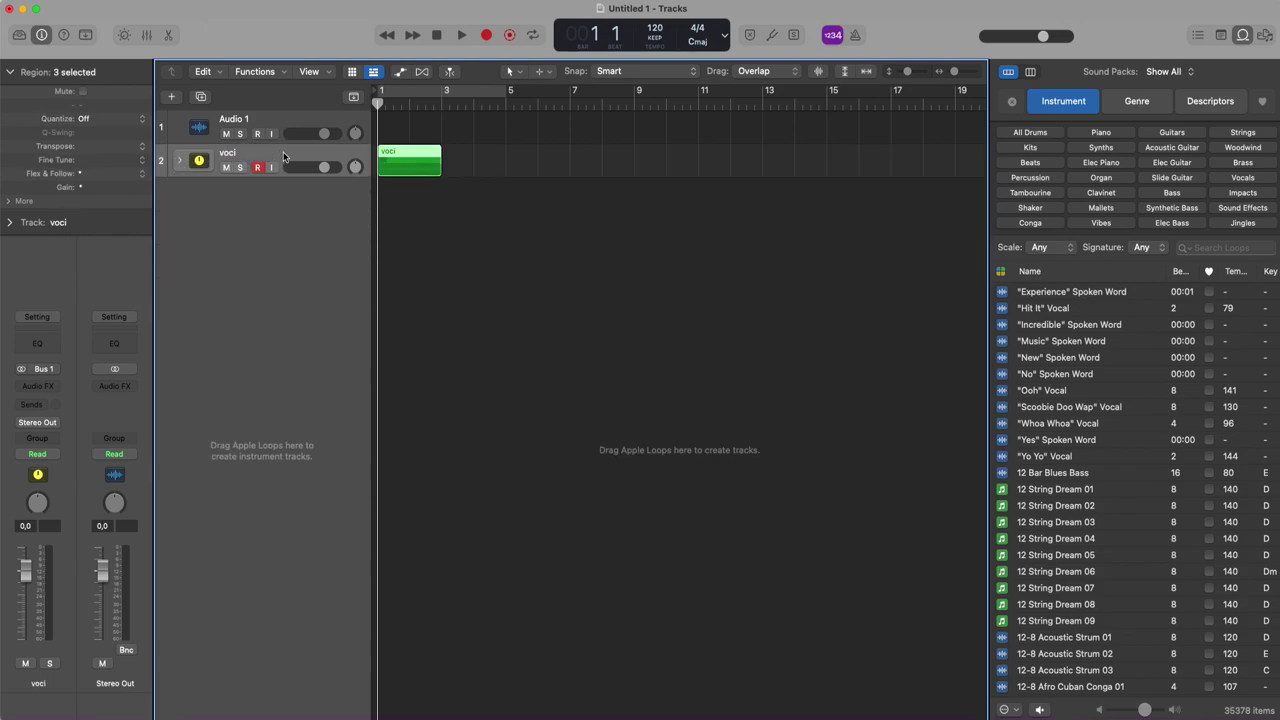
pyautogui.press('super+d')
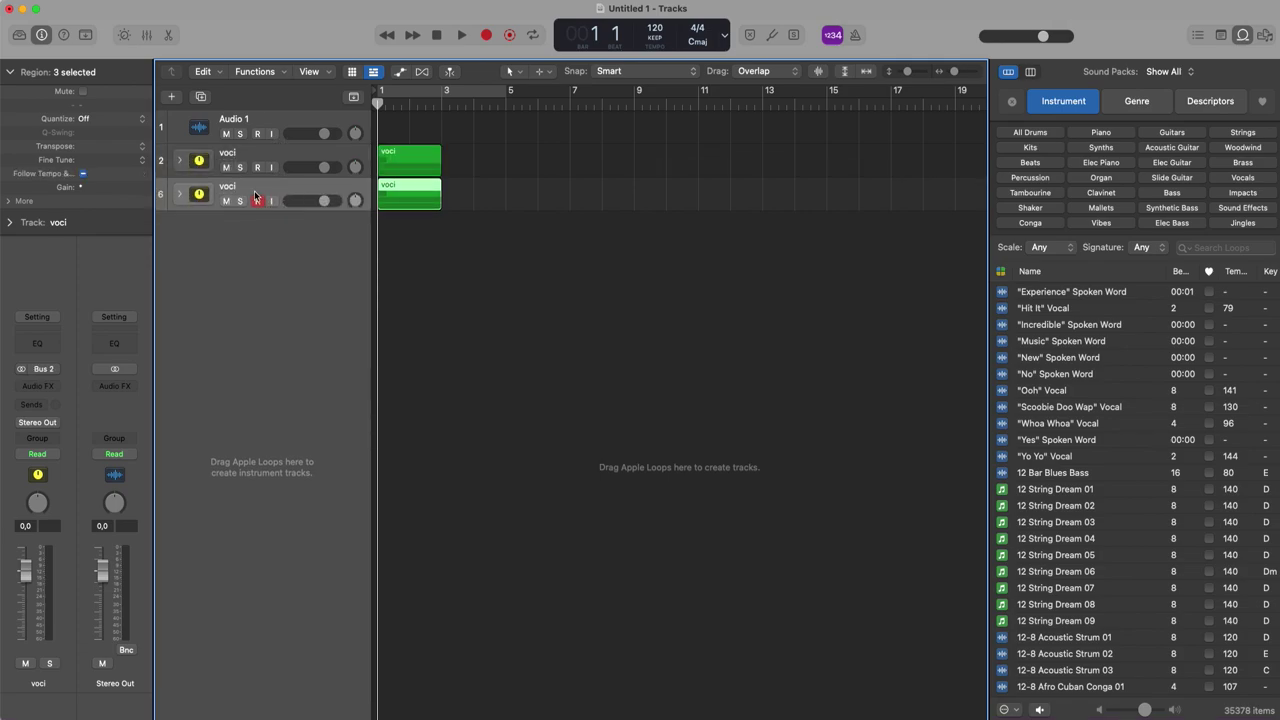
pyautogui.click(268, 186)
pyautogui.write('2')
pyautogui.press('Return')
# Examine the channel strips and bus routing inside the voci and voci 2 stacks in the mixer.
pyautogui.press('x')
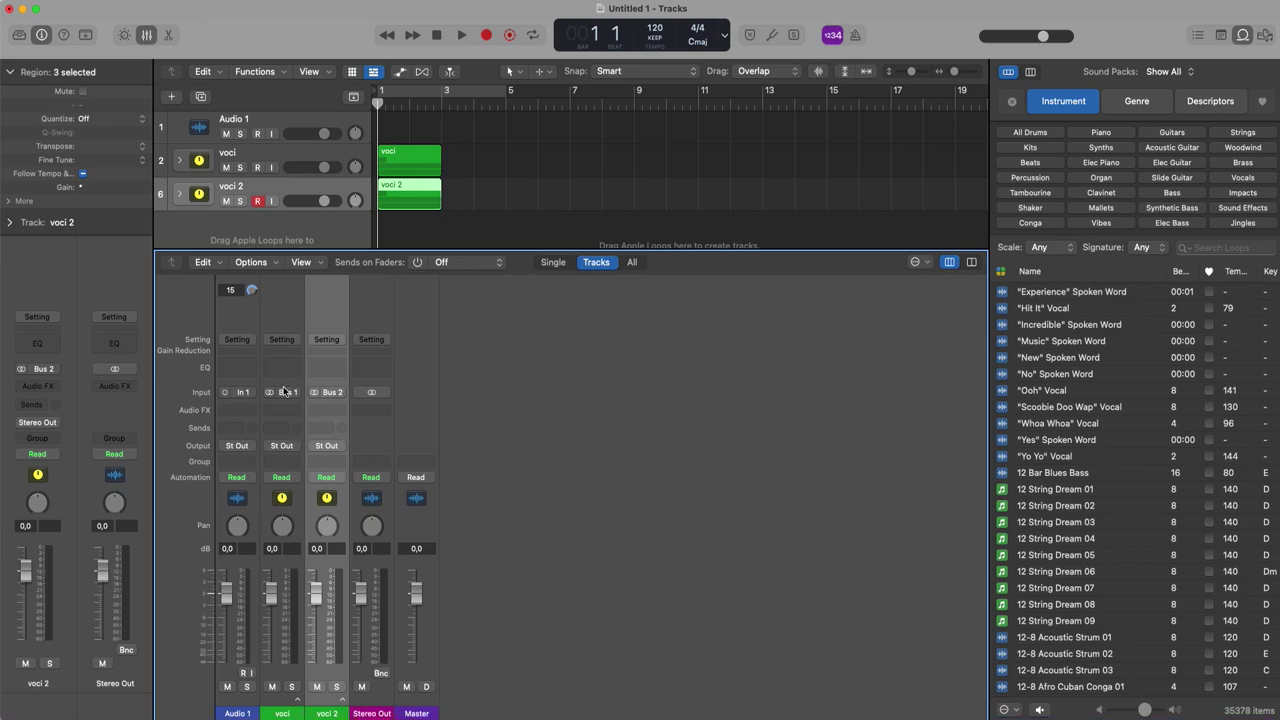
pyautogui.click(297, 700)
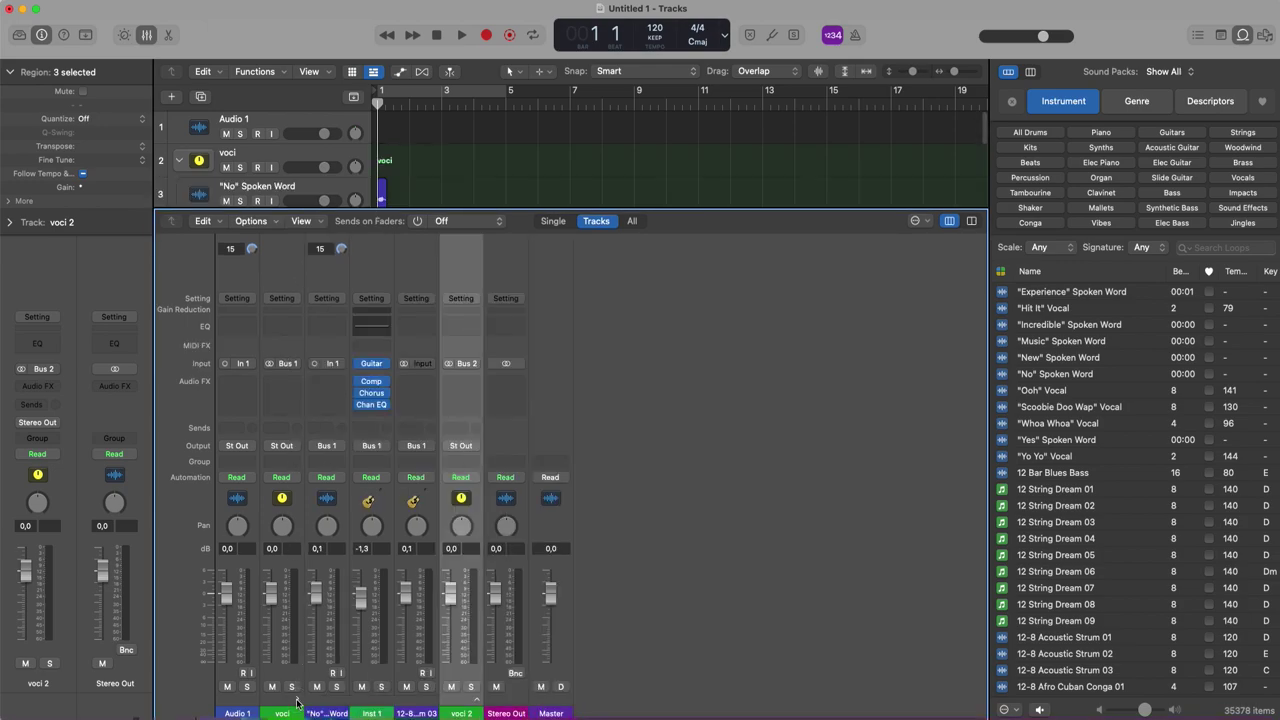
pyautogui.click(288, 713)
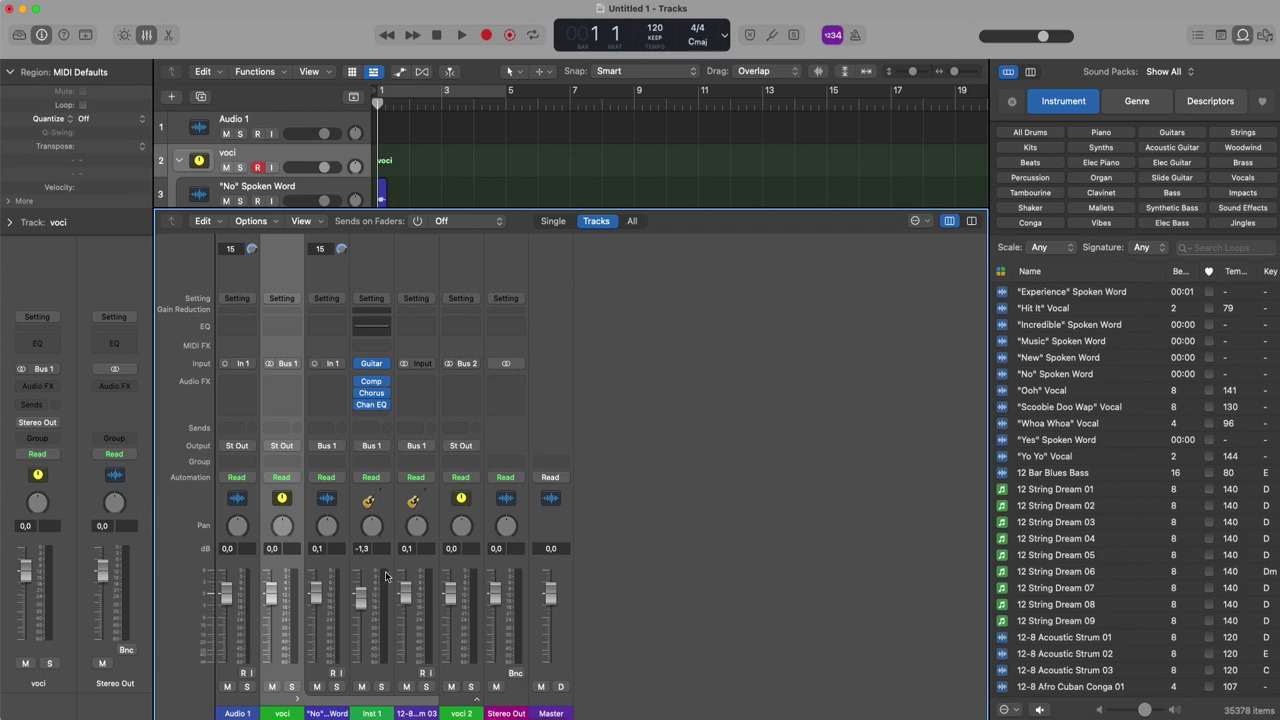
pyautogui.click(476, 699)
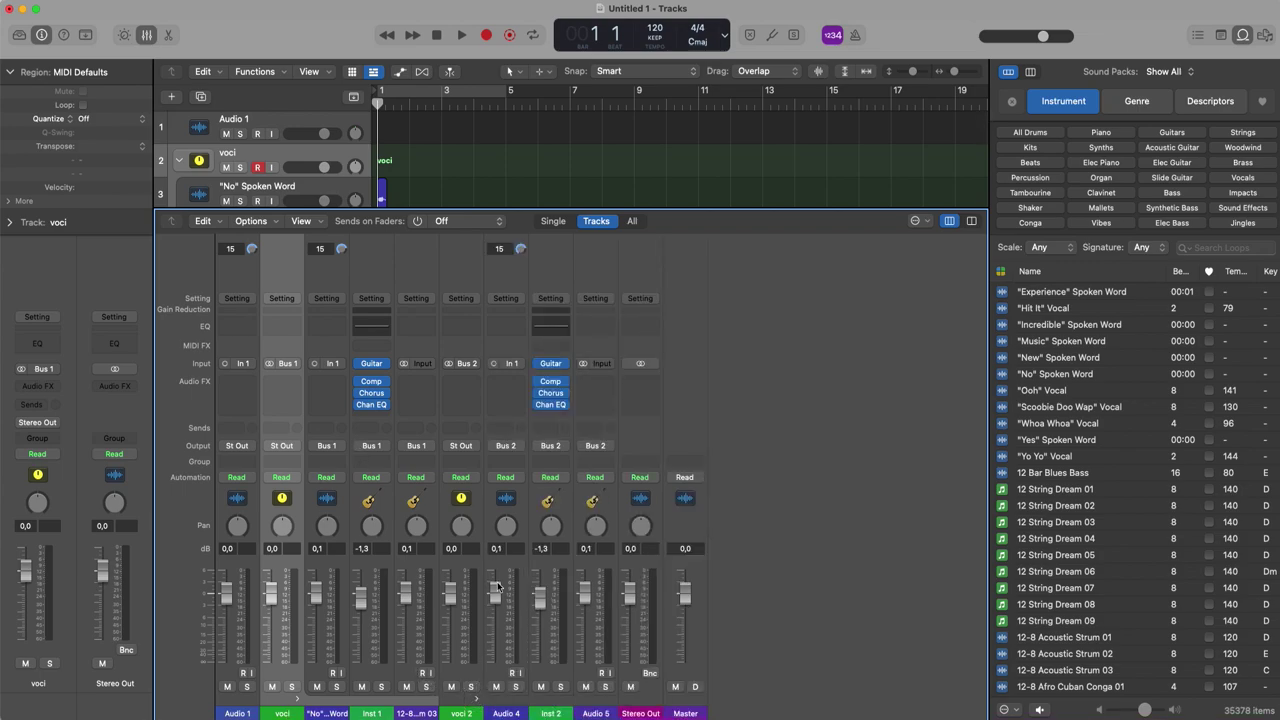
pyautogui.click(477, 700)
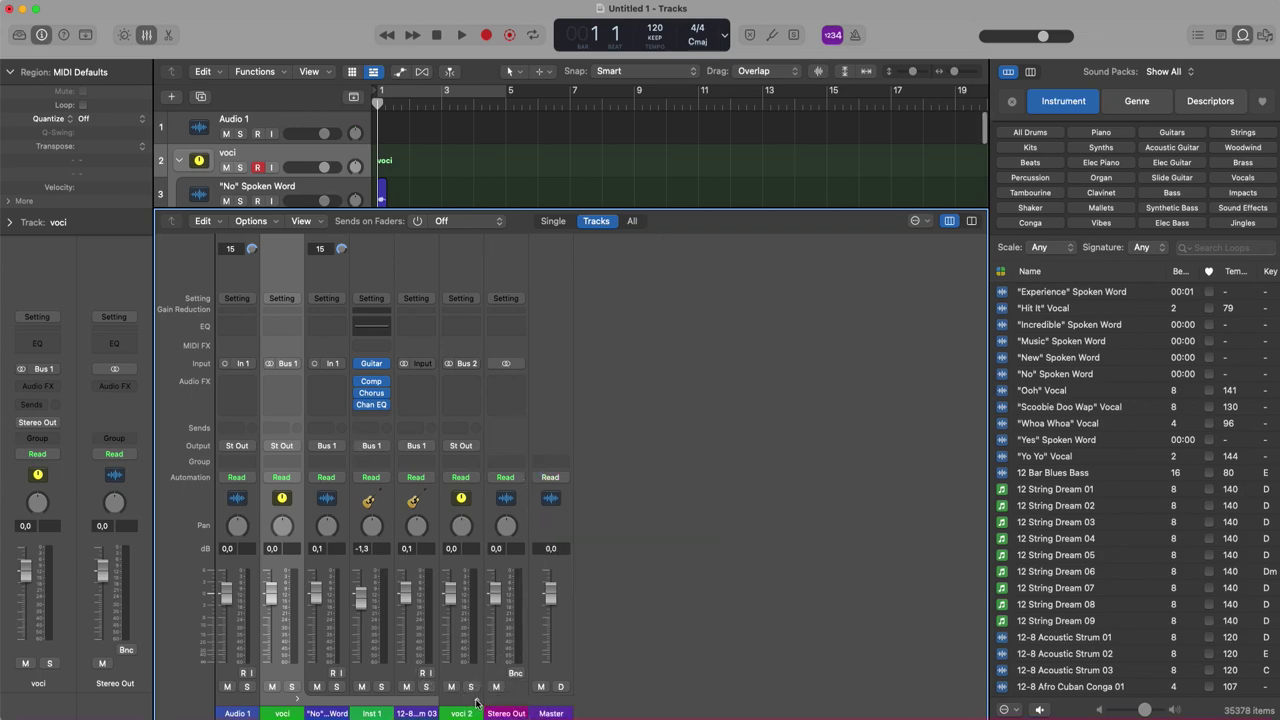
pyautogui.click(295, 700)
pyautogui.press('x')
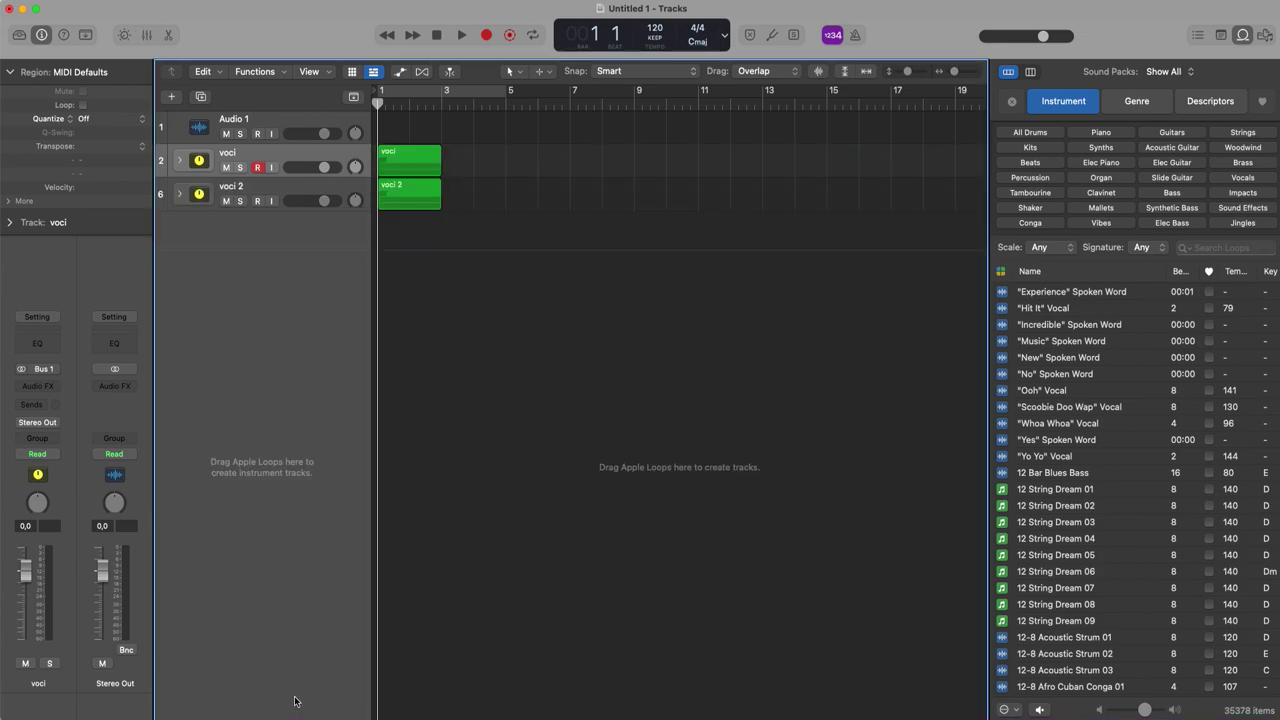
# Nest the voci and voci 2 stacks in a new summing stack and name it "Voci 3".
pyautogui.keyDown('shift'); pyautogui.click(297, 193); pyautogui.keyUp('shift')
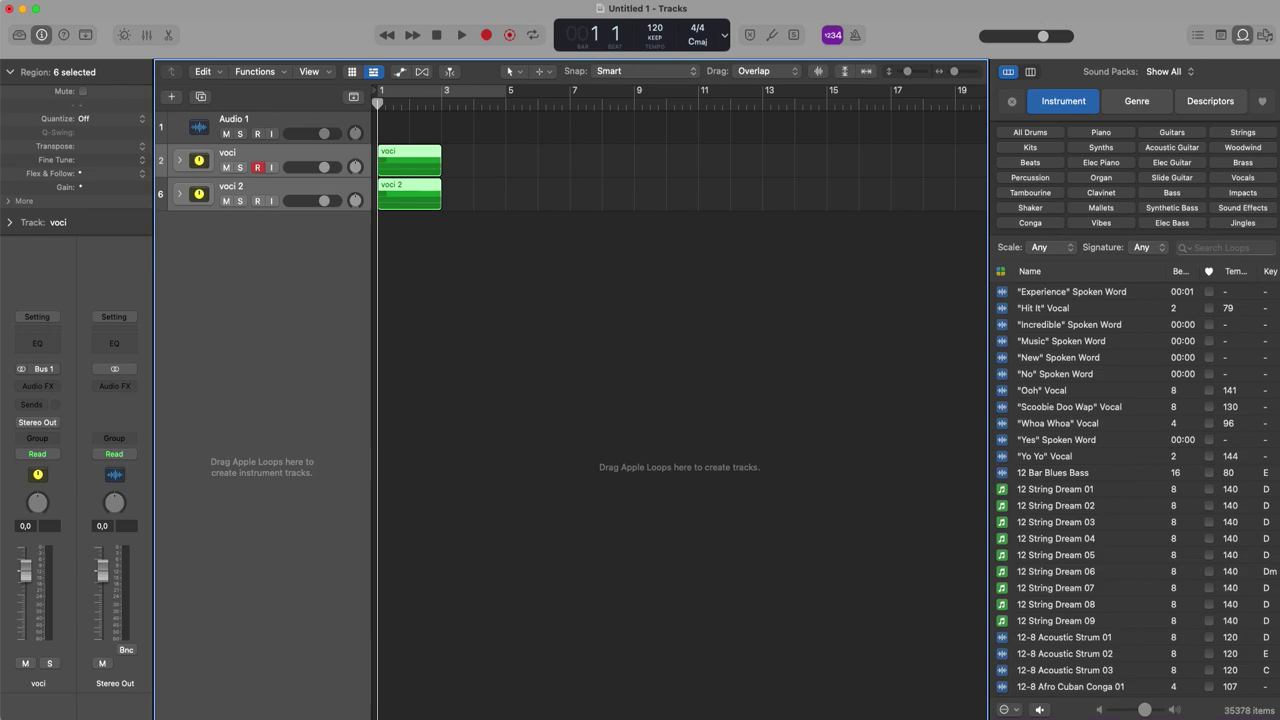
pyautogui.click(155, 8)
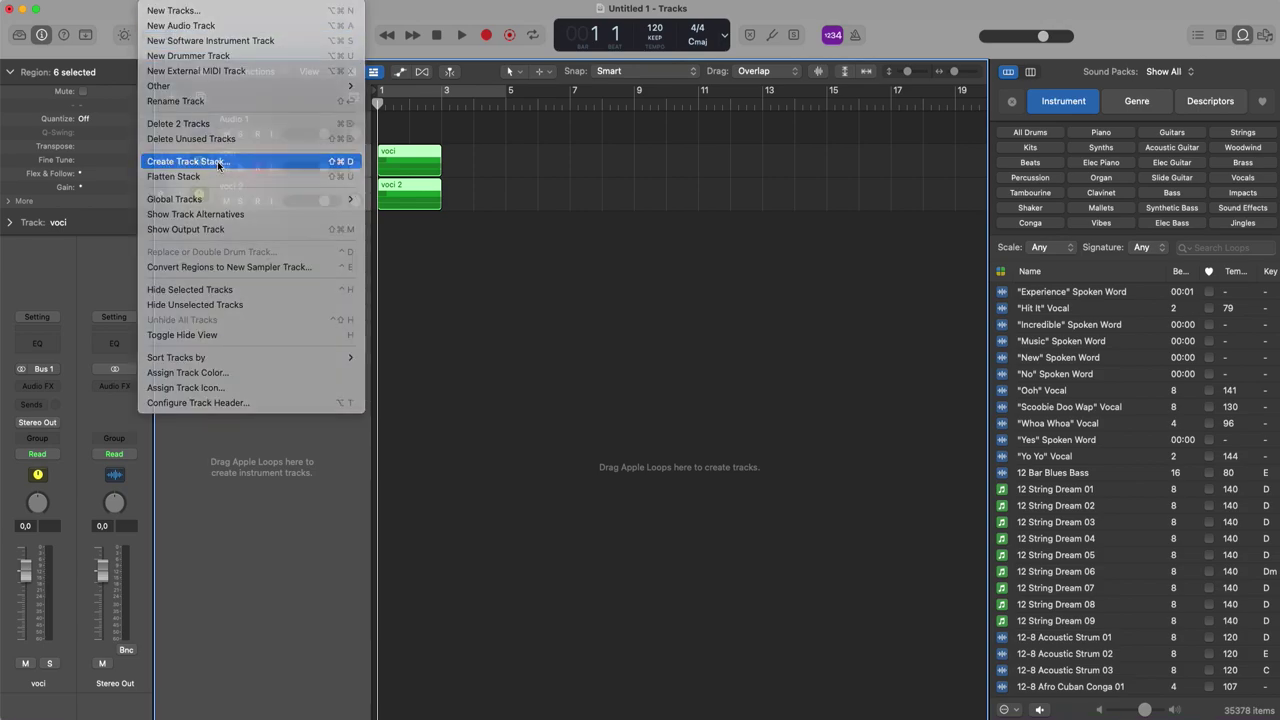
pyautogui.click(218, 163)
pyautogui.click(751, 424)
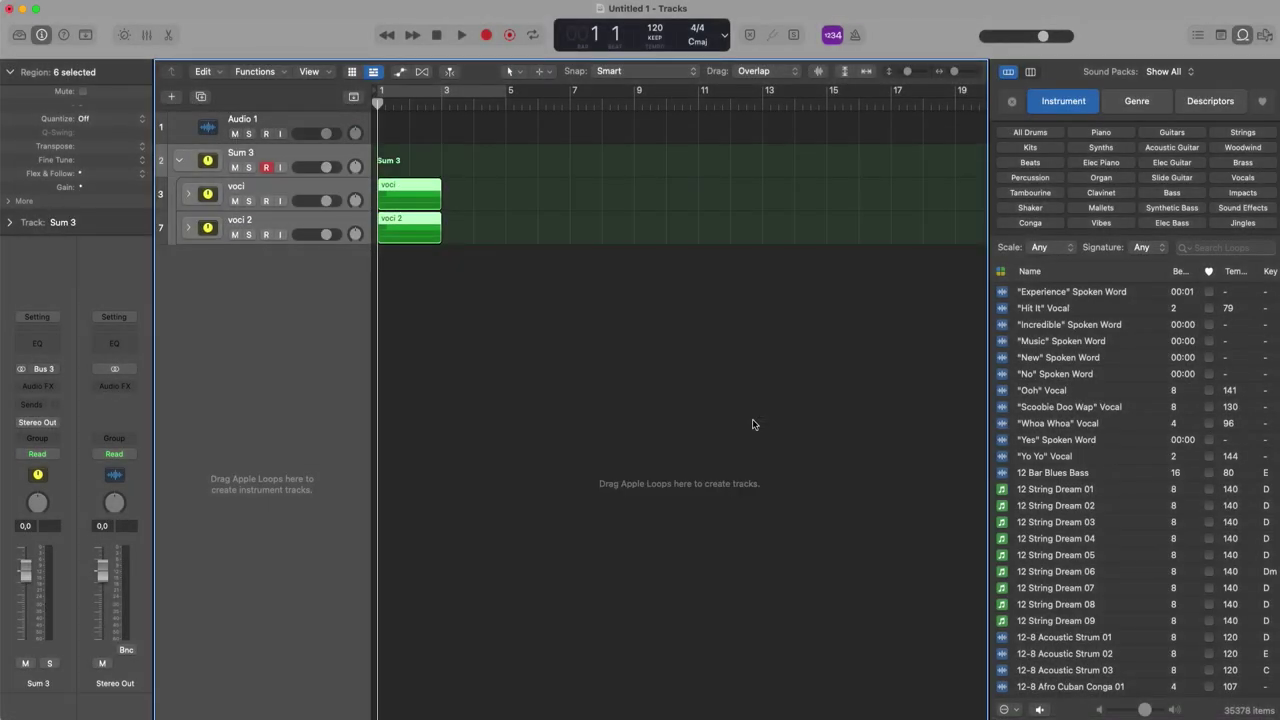
pyautogui.doubleClick(245, 153)
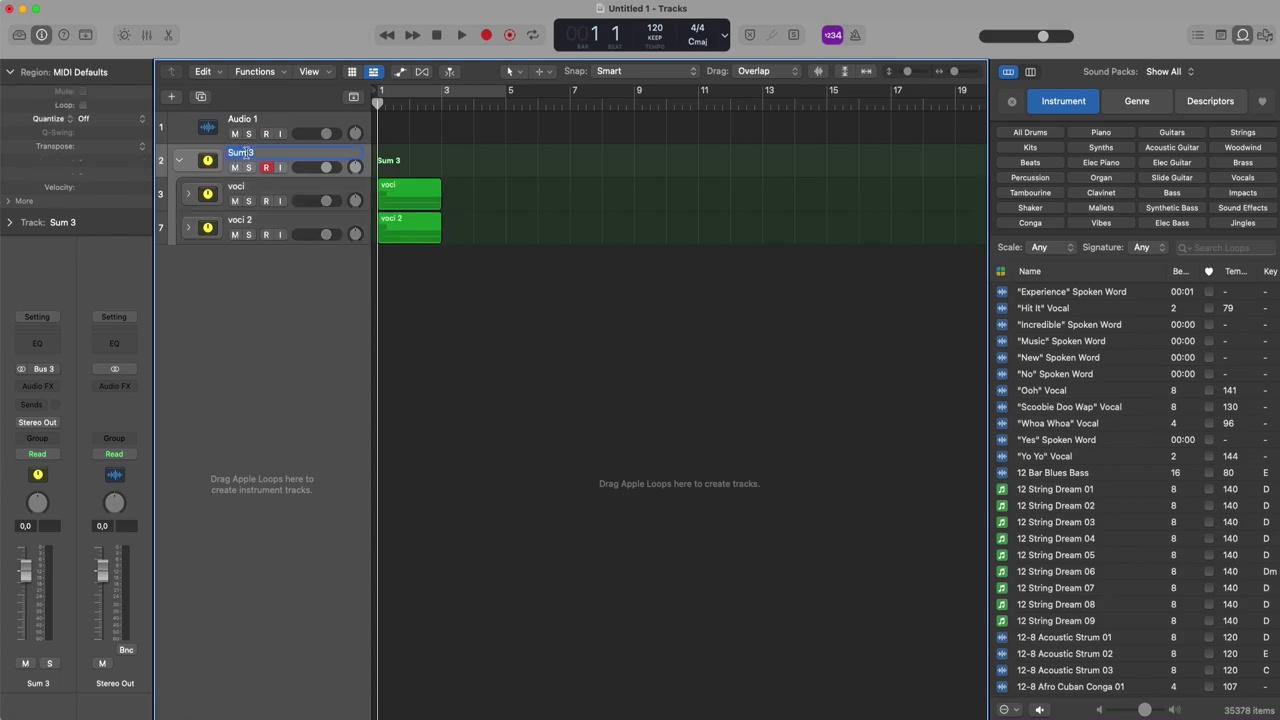
pyautogui.write('Voci 3')
pyautogui.press('Return')
# Examine the nested stacks inside Voci 3 and their output routing in the mixer.
pyautogui.click(179, 160)
pyautogui.click(179, 160)
pyautogui.press('x')
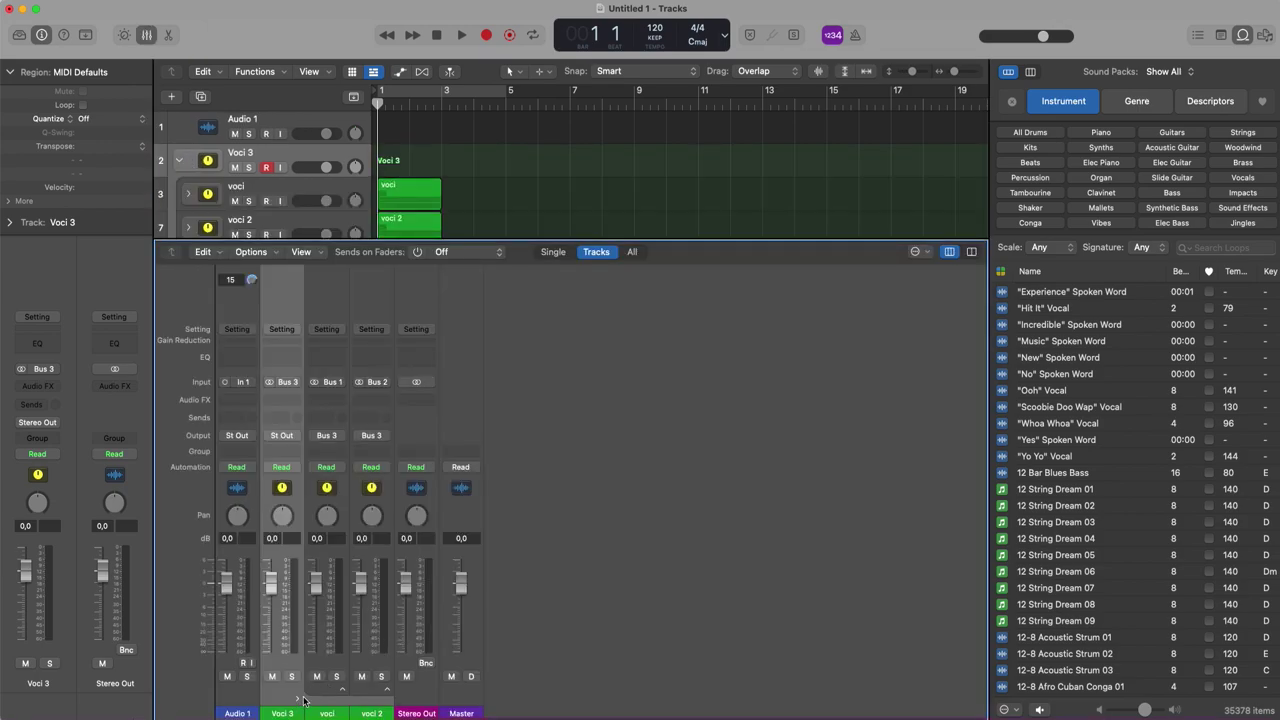
pyautogui.click(343, 690)
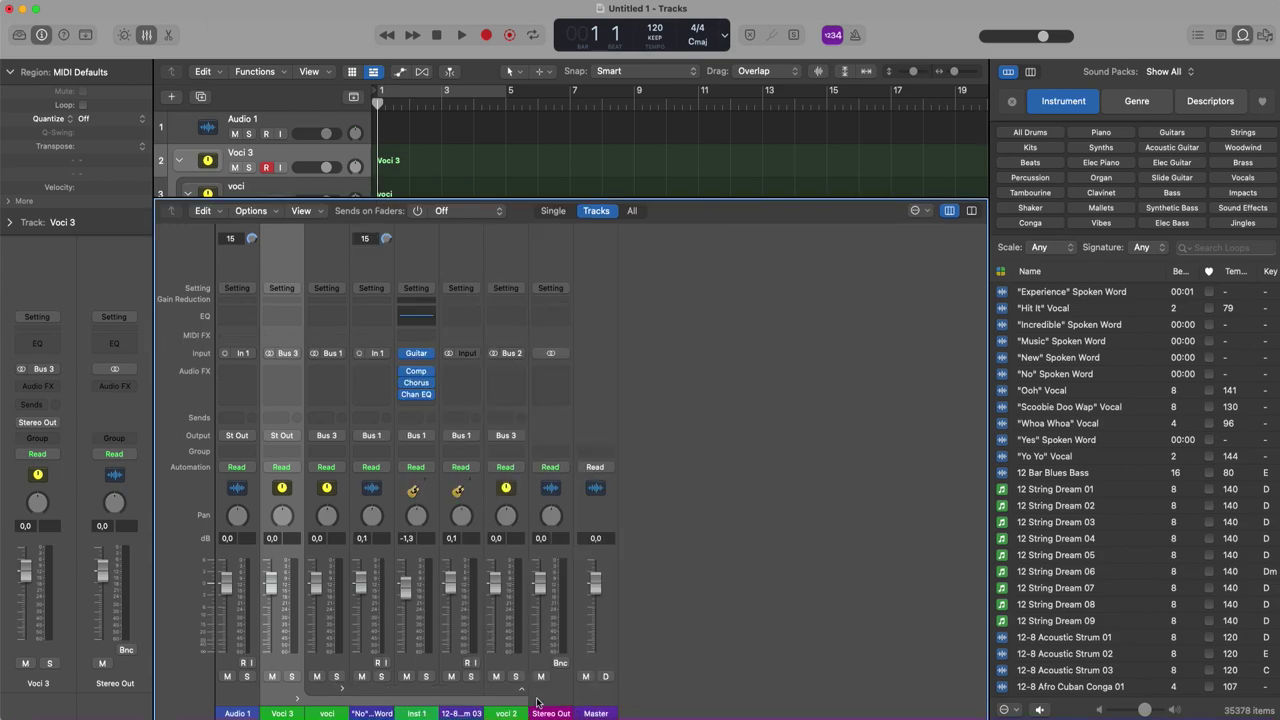
pyautogui.press('x')
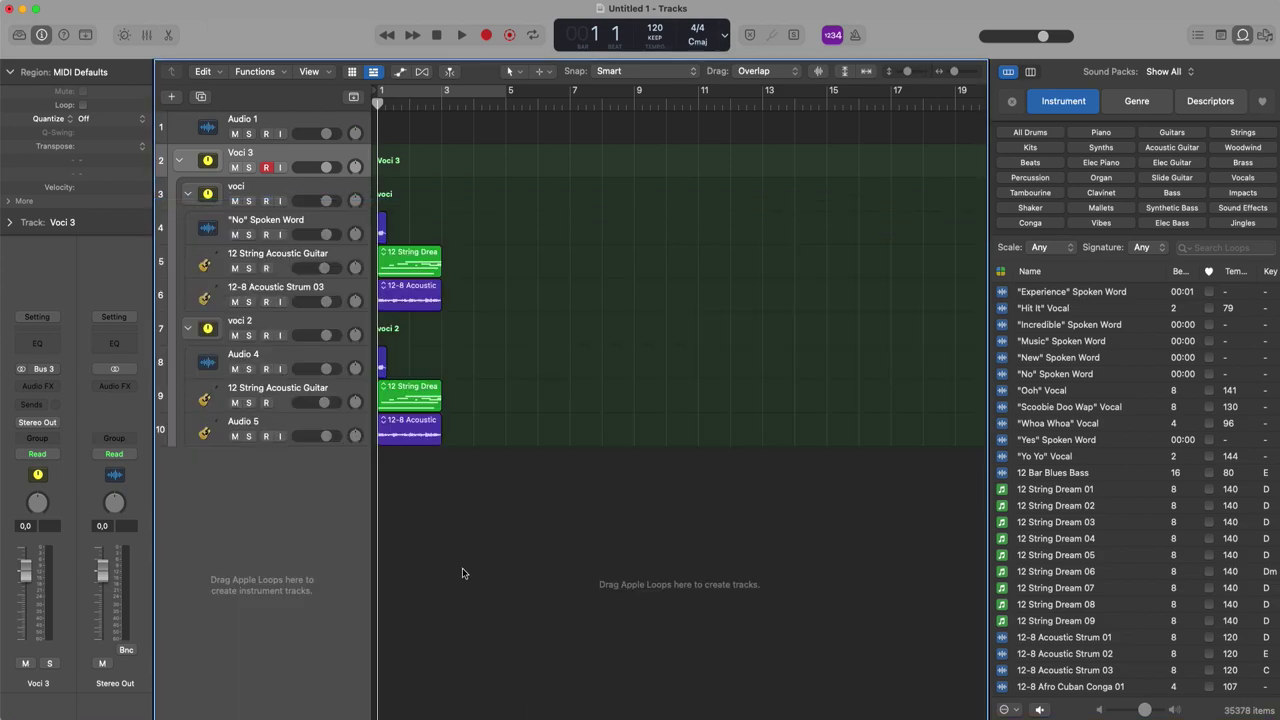
# Collapse voci, voci 2 and their parent stack Voci 3, and duplicate Voci 3 with its contents.
pyautogui.click(188, 194)
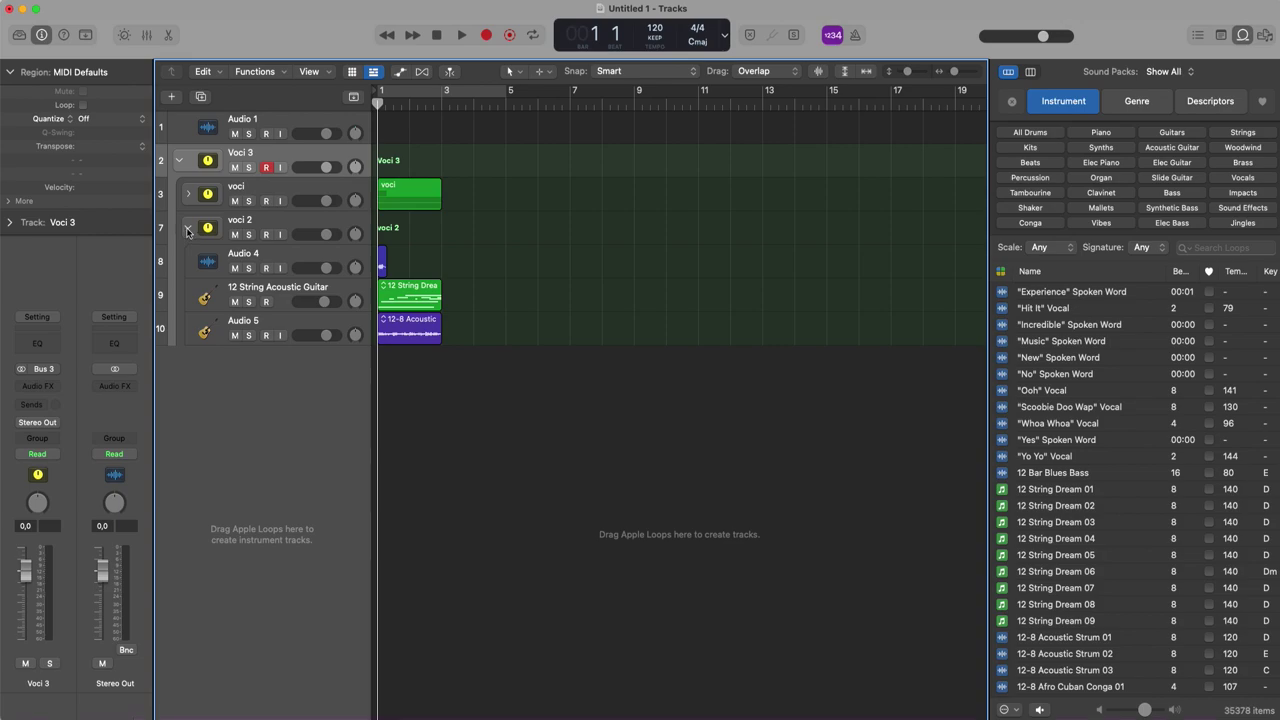
pyautogui.click(188, 227)
pyautogui.click(179, 160)
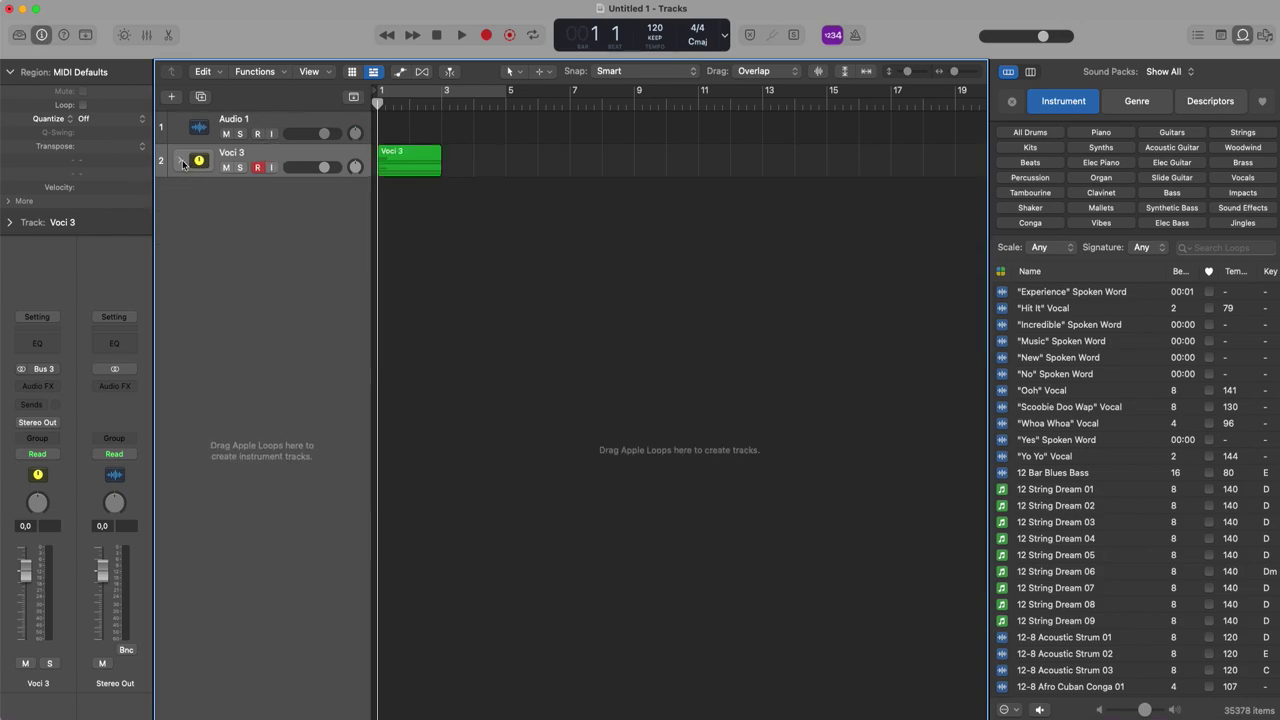
pyautogui.press('super+d')
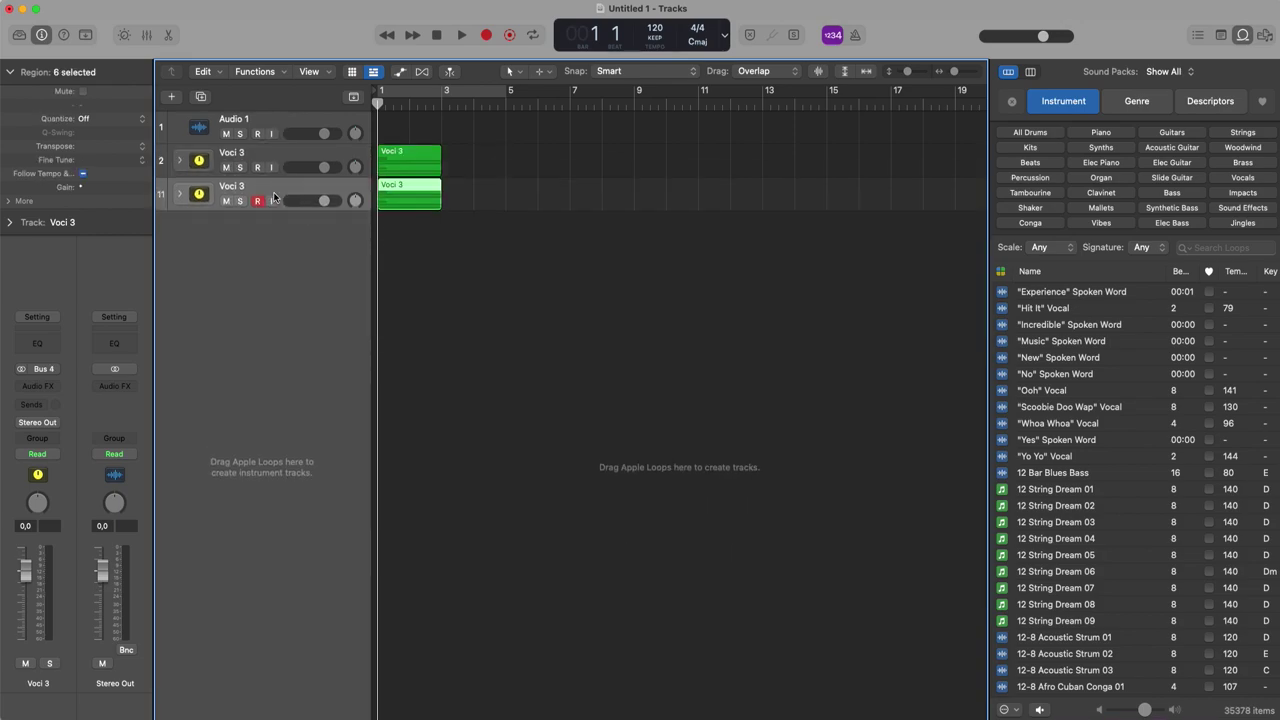
# Check whether the two Voci 3 stacks can be grouped into another track stack.
pyautogui.keyDown('shift'); pyautogui.click(292, 158); pyautogui.keyUp('shift')
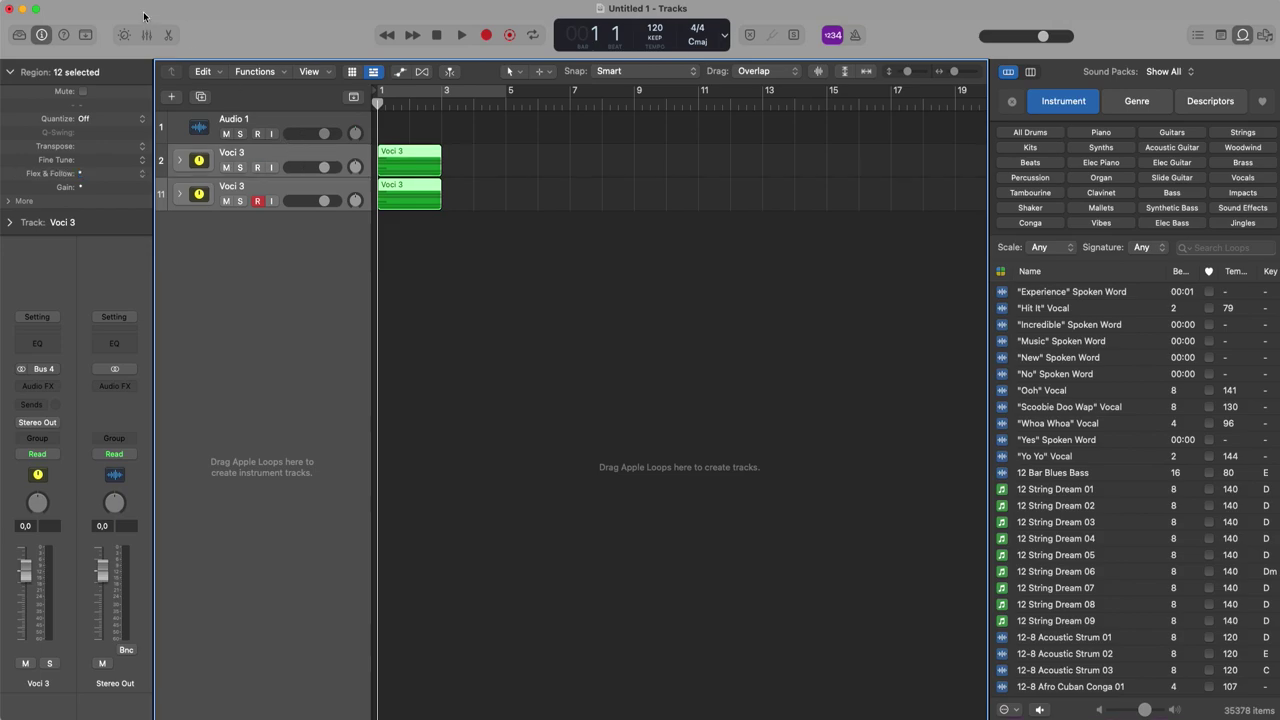
pyautogui.click(148, 12)
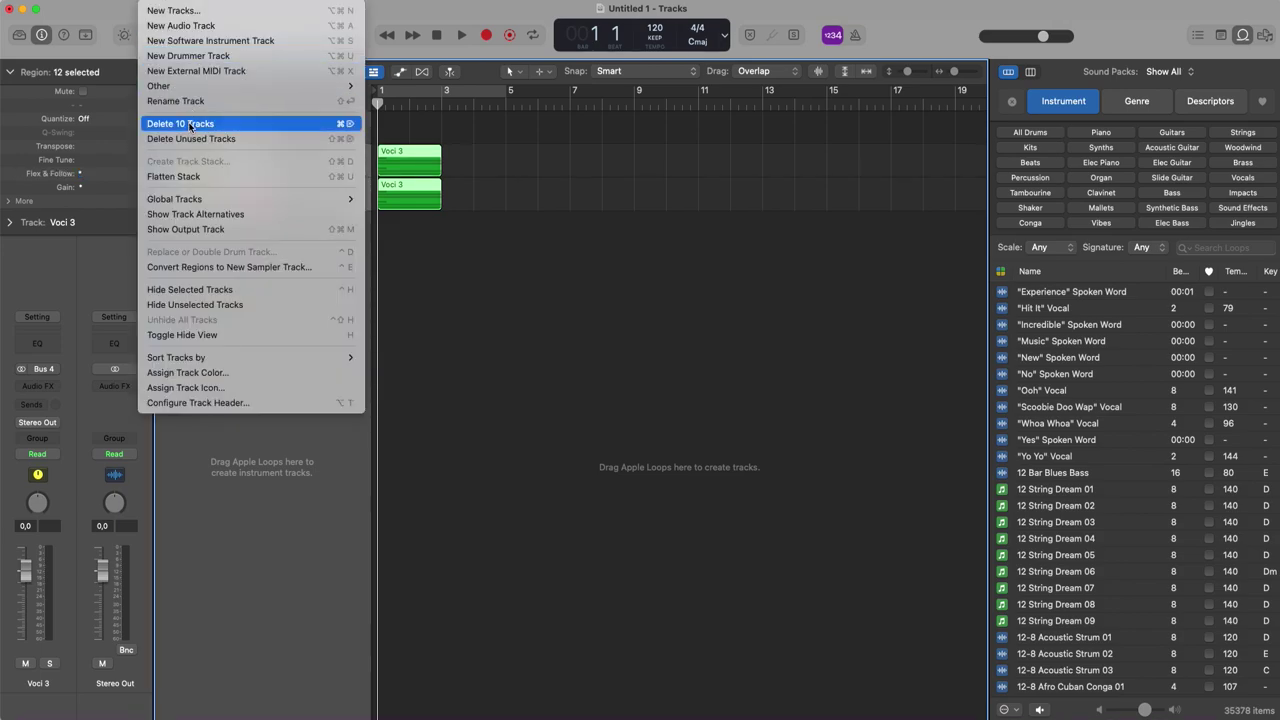
pyautogui.moveTo(199, 199)
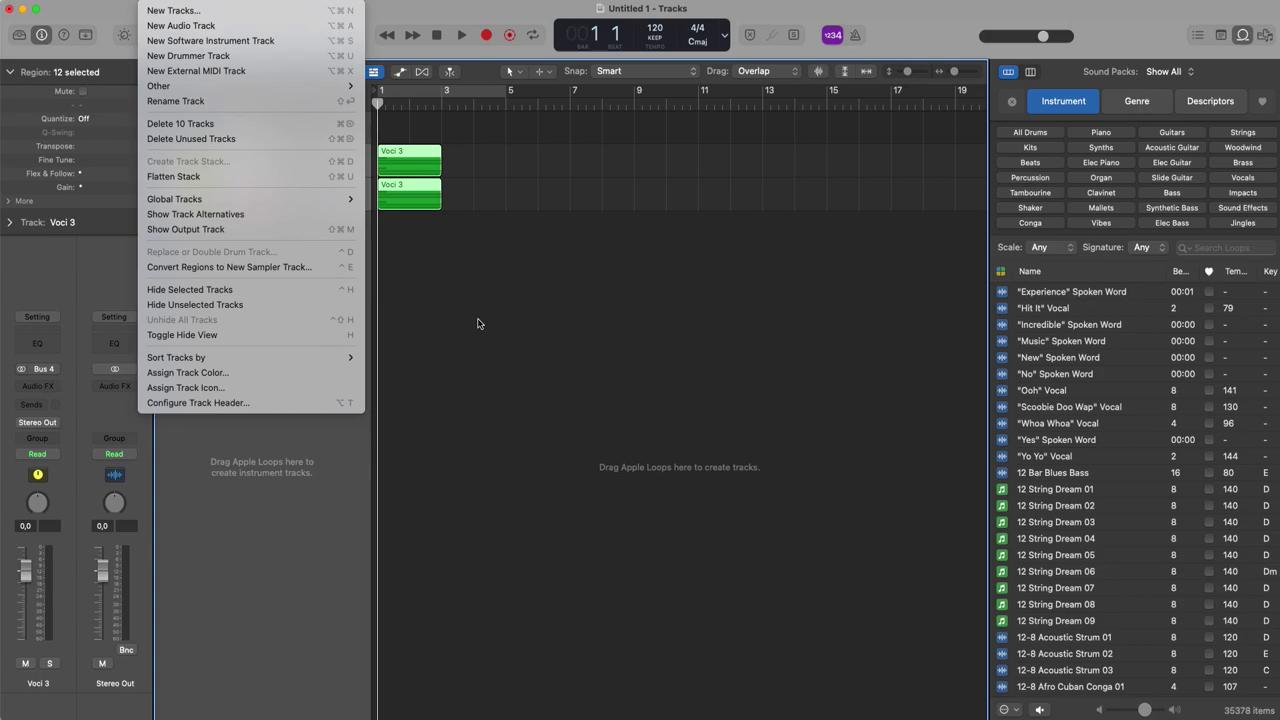
pyautogui.press('Escape')
pyautogui.click(257, 167)
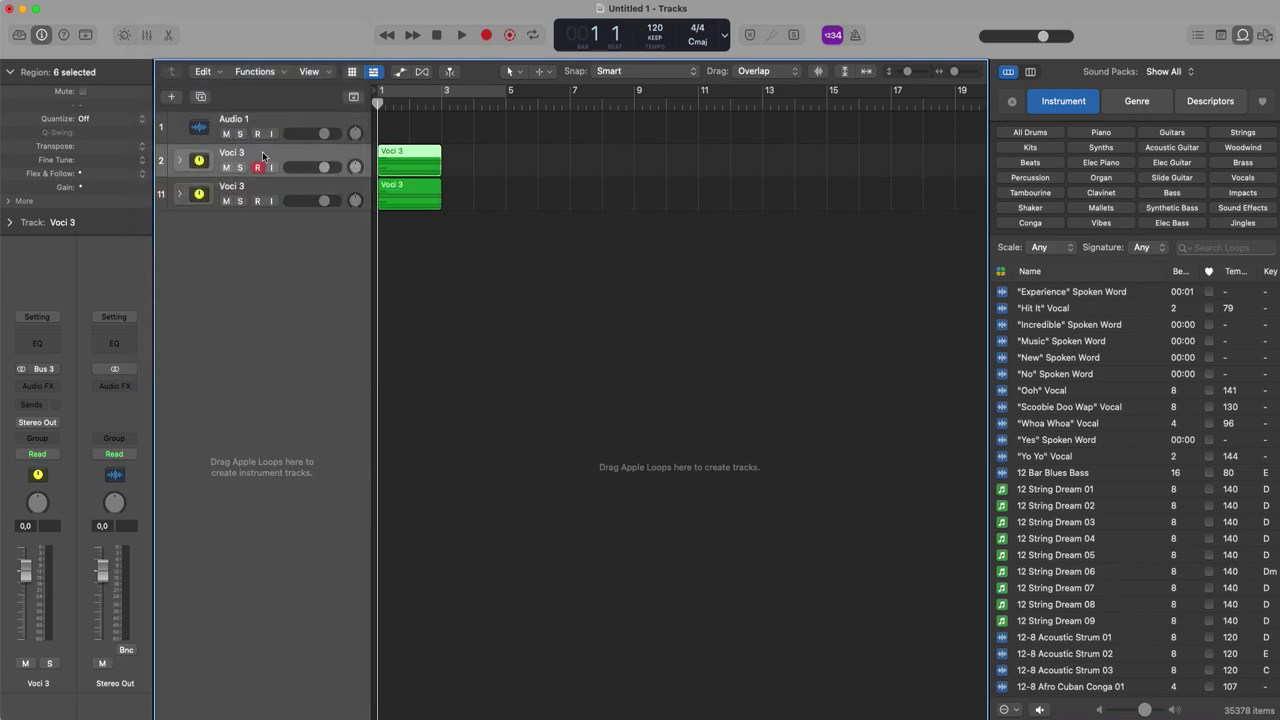
pyautogui.keyDown('shift'); pyautogui.click(262, 188); pyautogui.keyUp('shift')
pyautogui.click(160, 8)
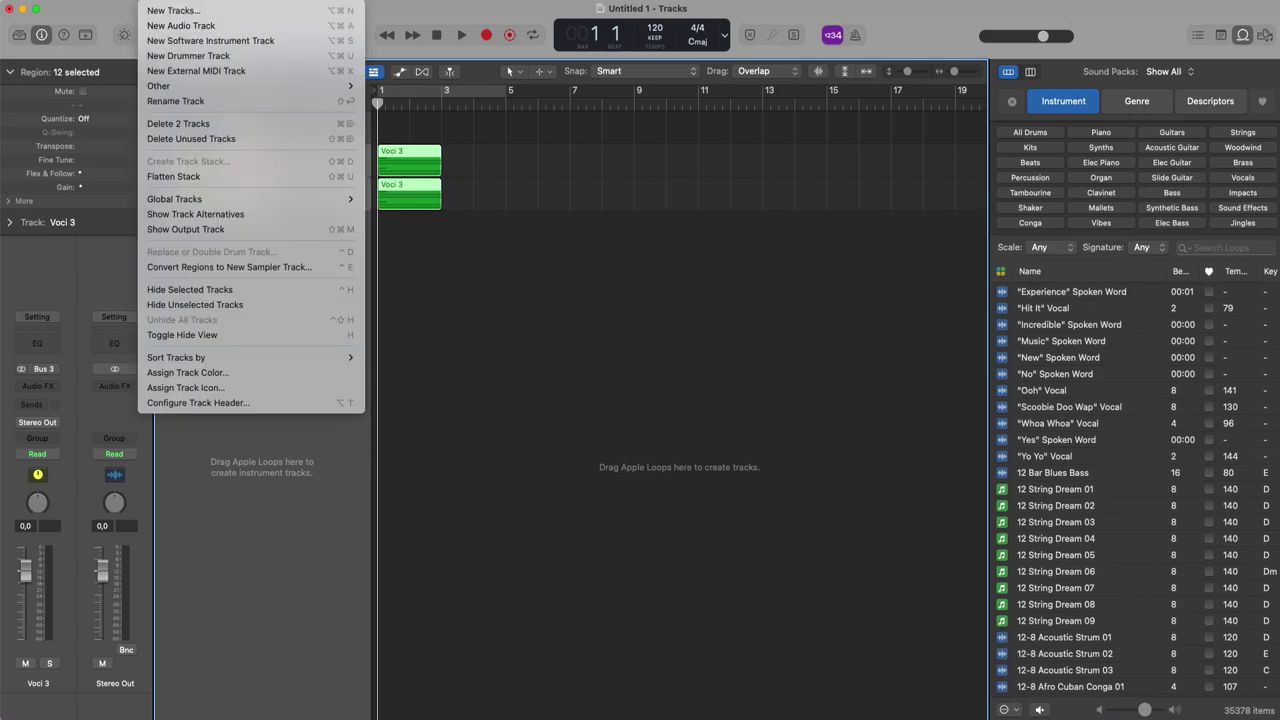
pyautogui.click(371, 334)
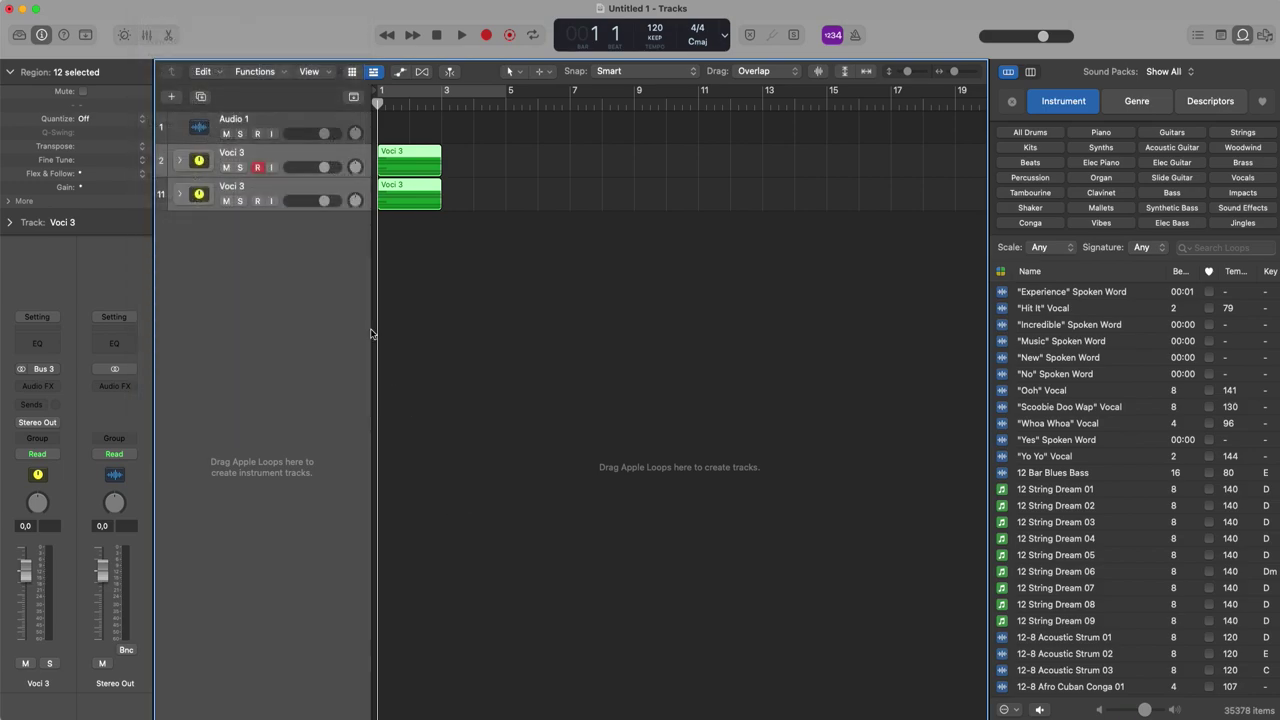
pyautogui.click(319, 186)
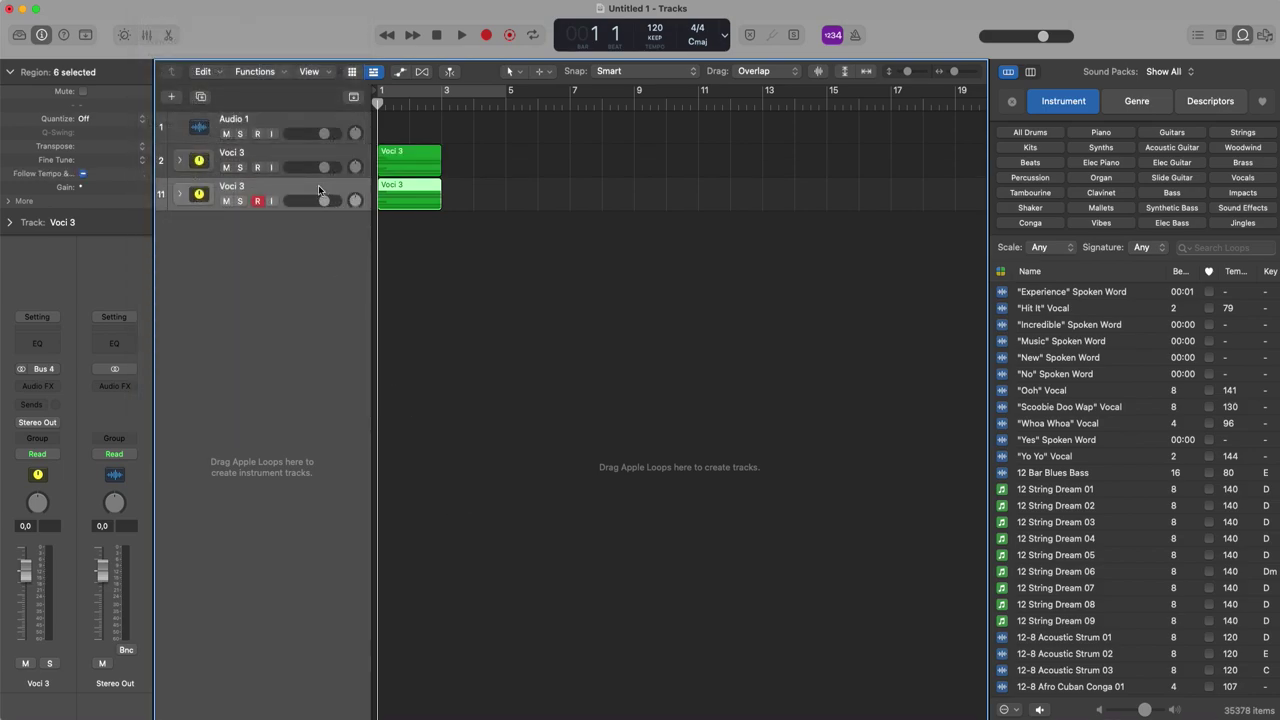
# Create a new Drummer track and load the Demolition+ kit from Producer Kits onto it.
pyautogui.click(171, 95)
pyautogui.click(791, 234)
pyautogui.click(847, 503)
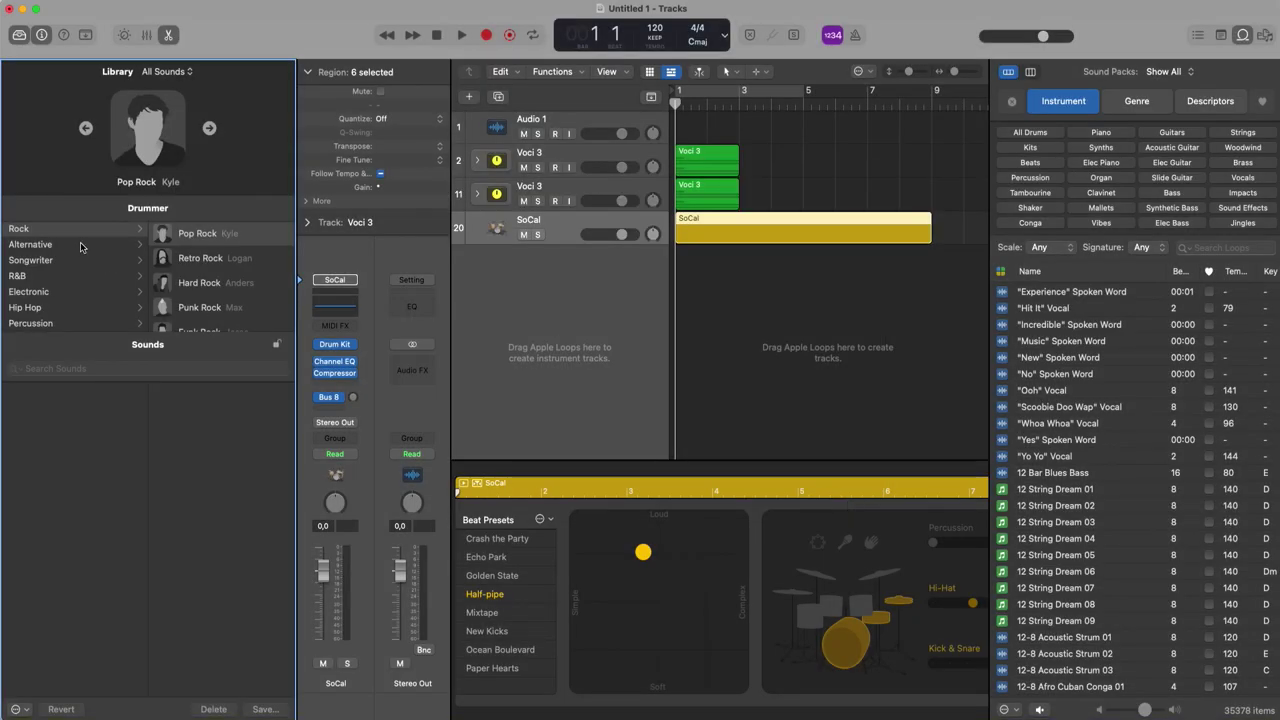
pyautogui.scroll(-1, 200, 620)
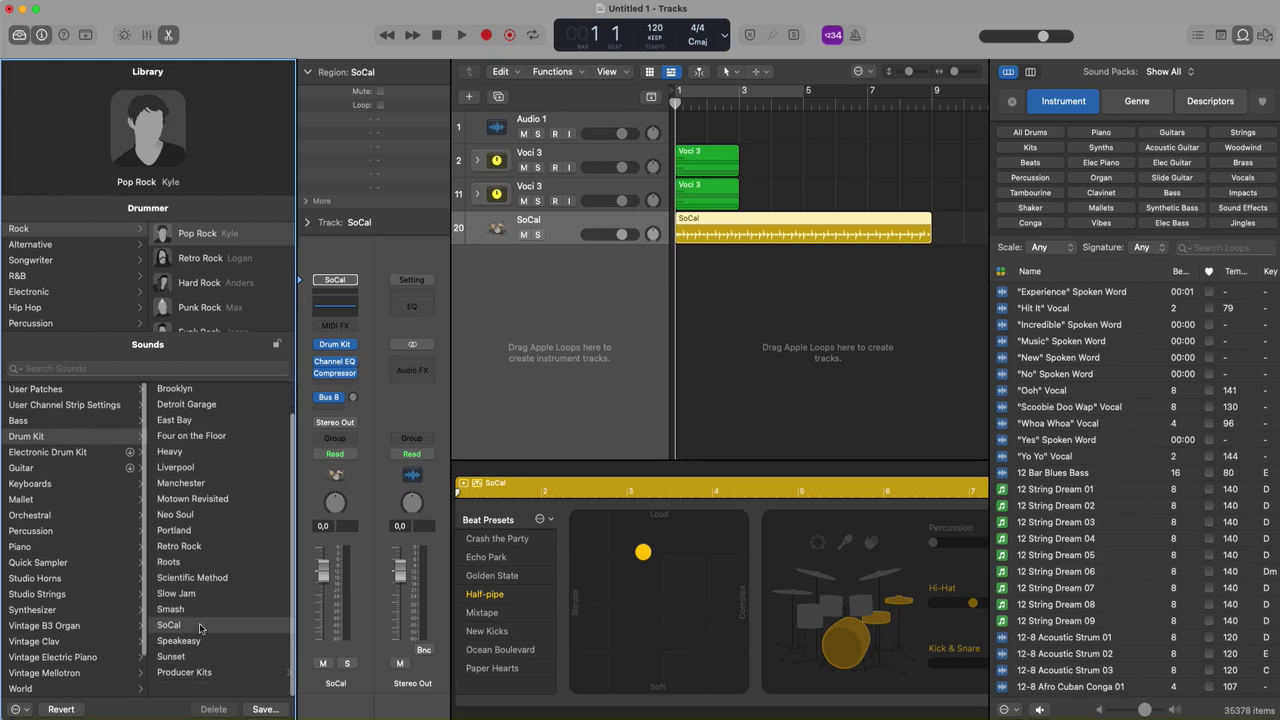
pyautogui.click(203, 690)
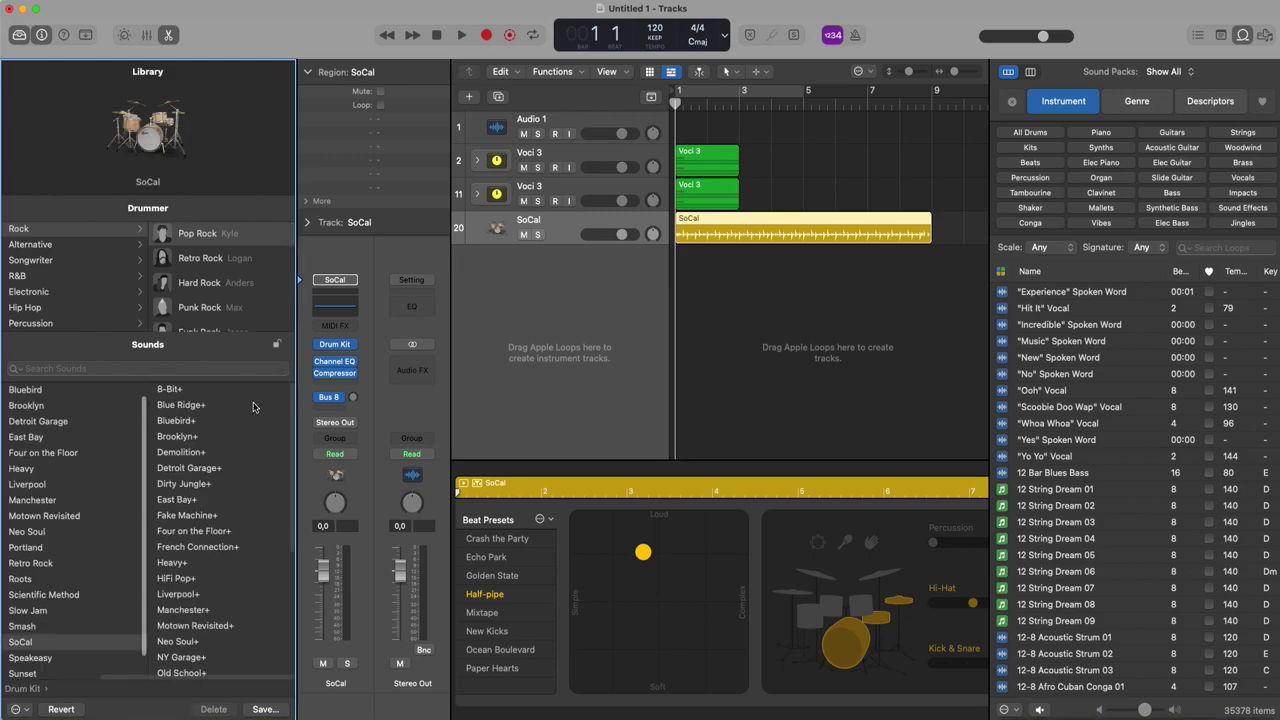
pyautogui.click(212, 455)
pyautogui.click(19, 35)
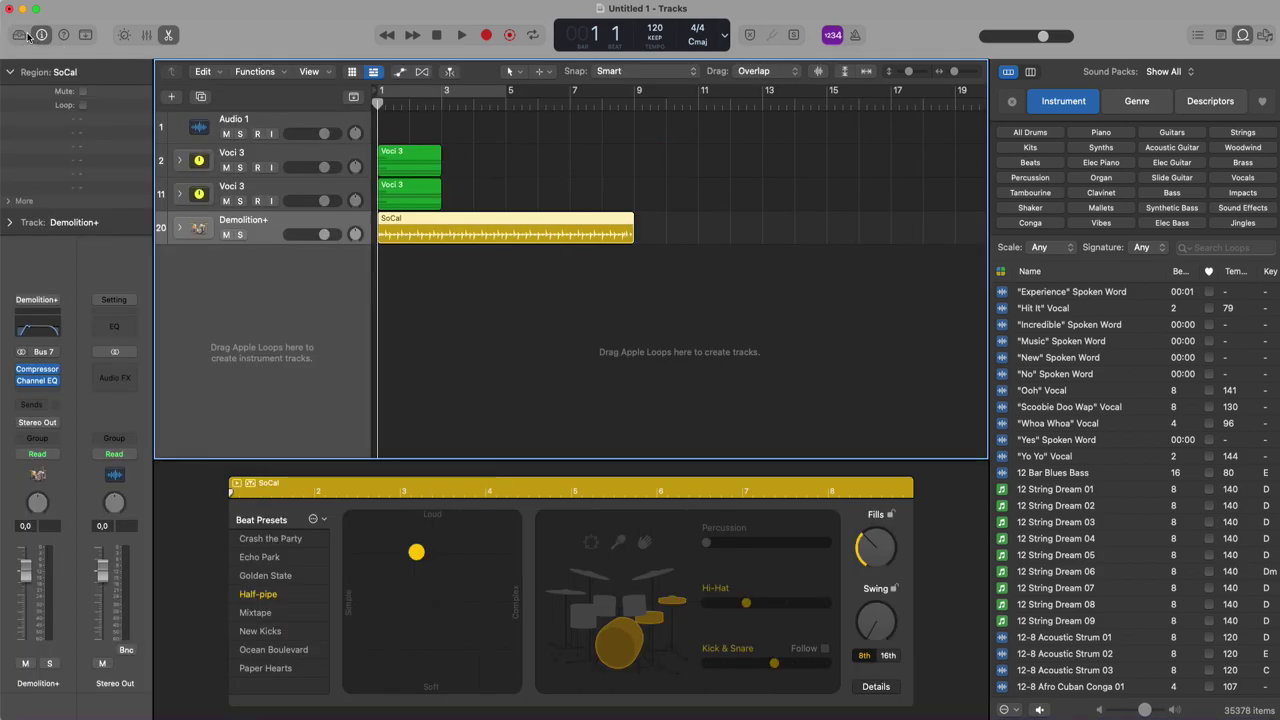
# Duplicate the Demolition+ drummer track with its contents and group both copies in a new summing stack.
pyautogui.click(291, 217)
pyautogui.press('super+d')
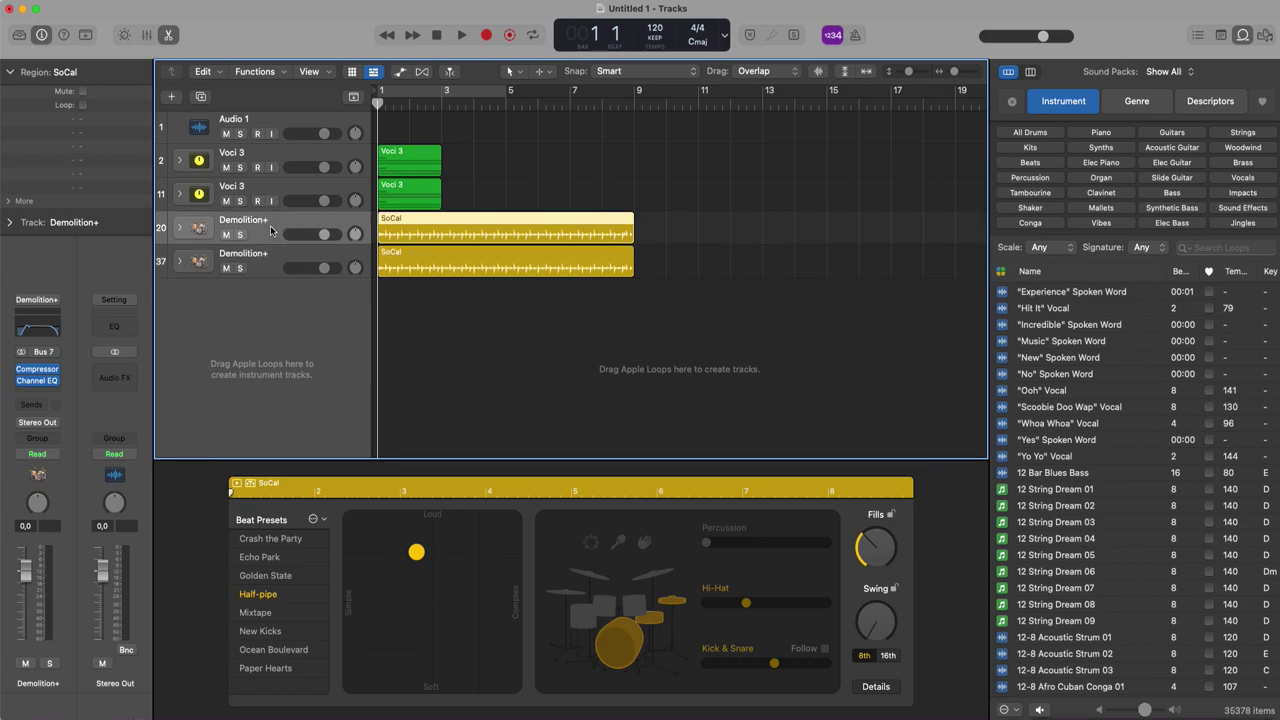
pyautogui.keyDown('shift'); pyautogui.click(262, 263); pyautogui.keyUp('shift')
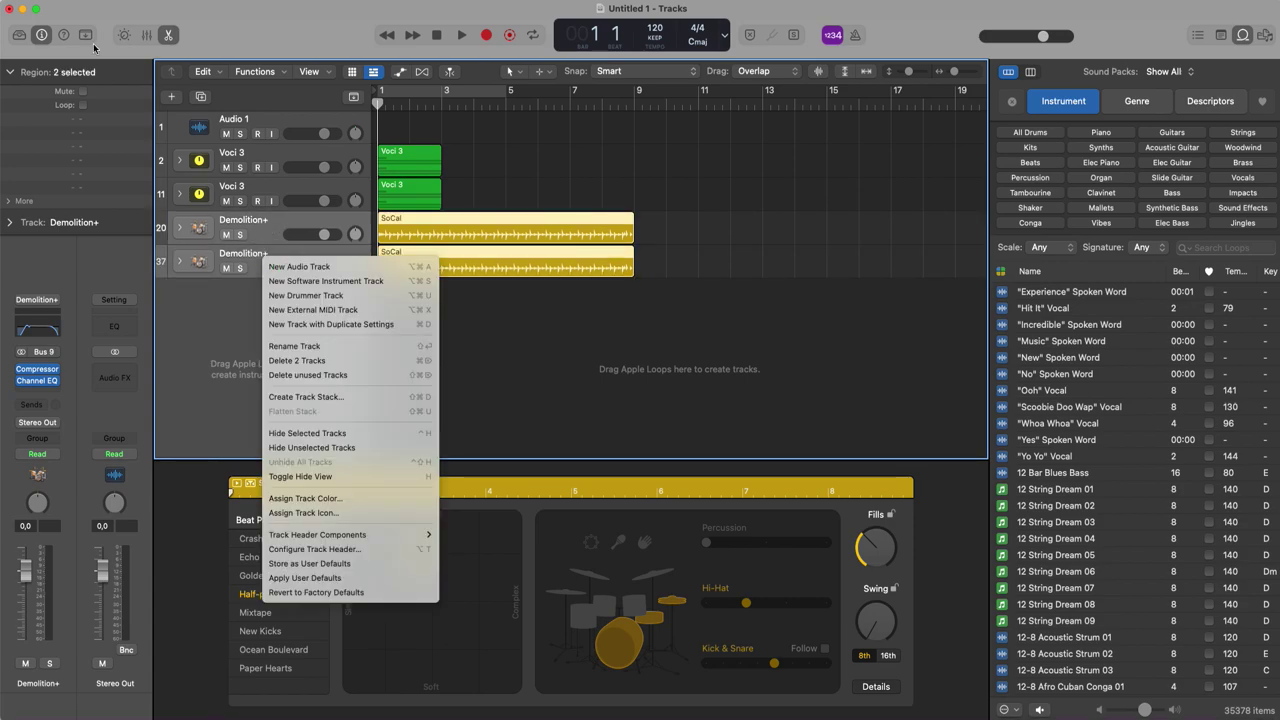
pyautogui.click(150, 0)
pyautogui.click(150, 0)
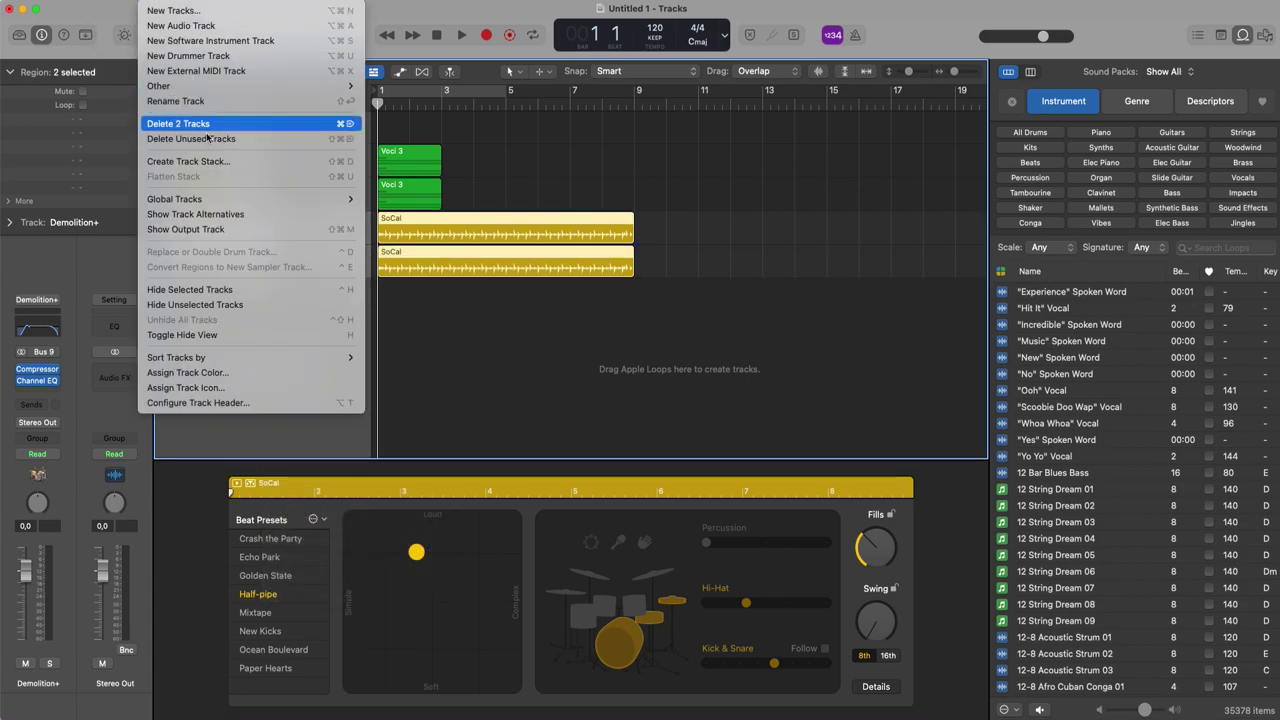
pyautogui.click(188, 161)
pyautogui.click(752, 424)
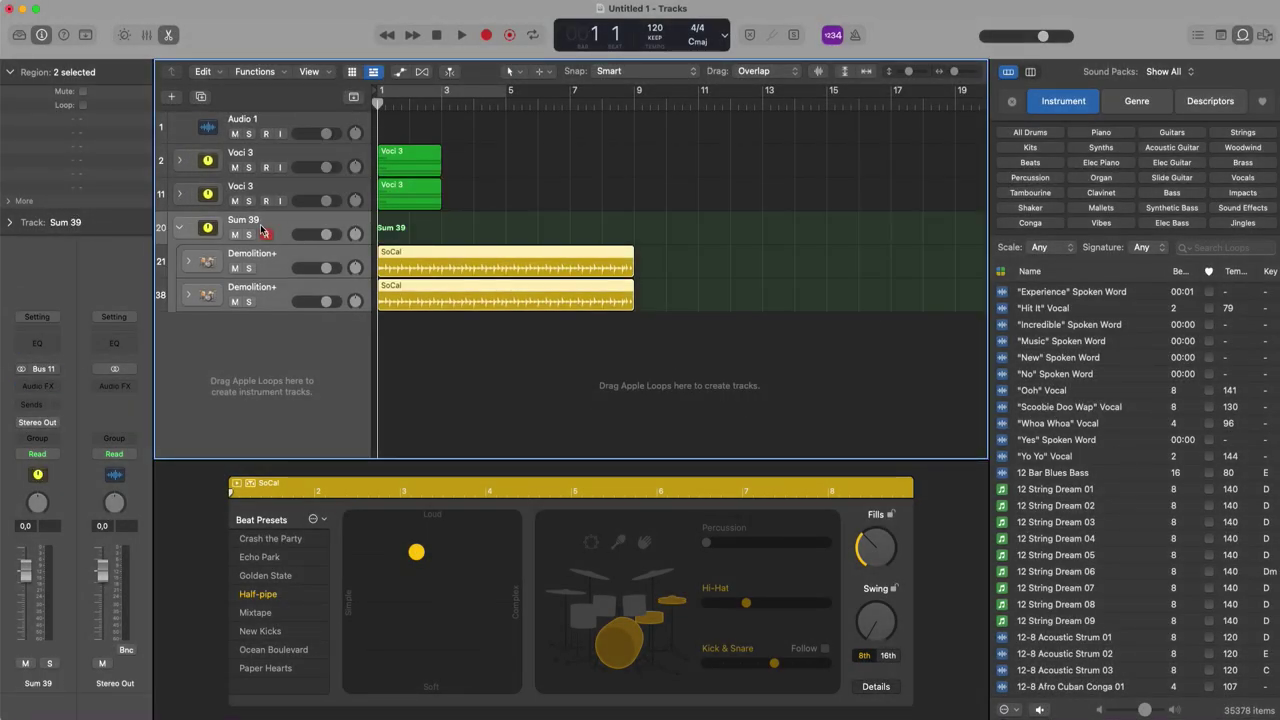
# Duplicate the Sum 39 stack with its contents and collapse both the original and the copy.
pyautogui.click(268, 224)
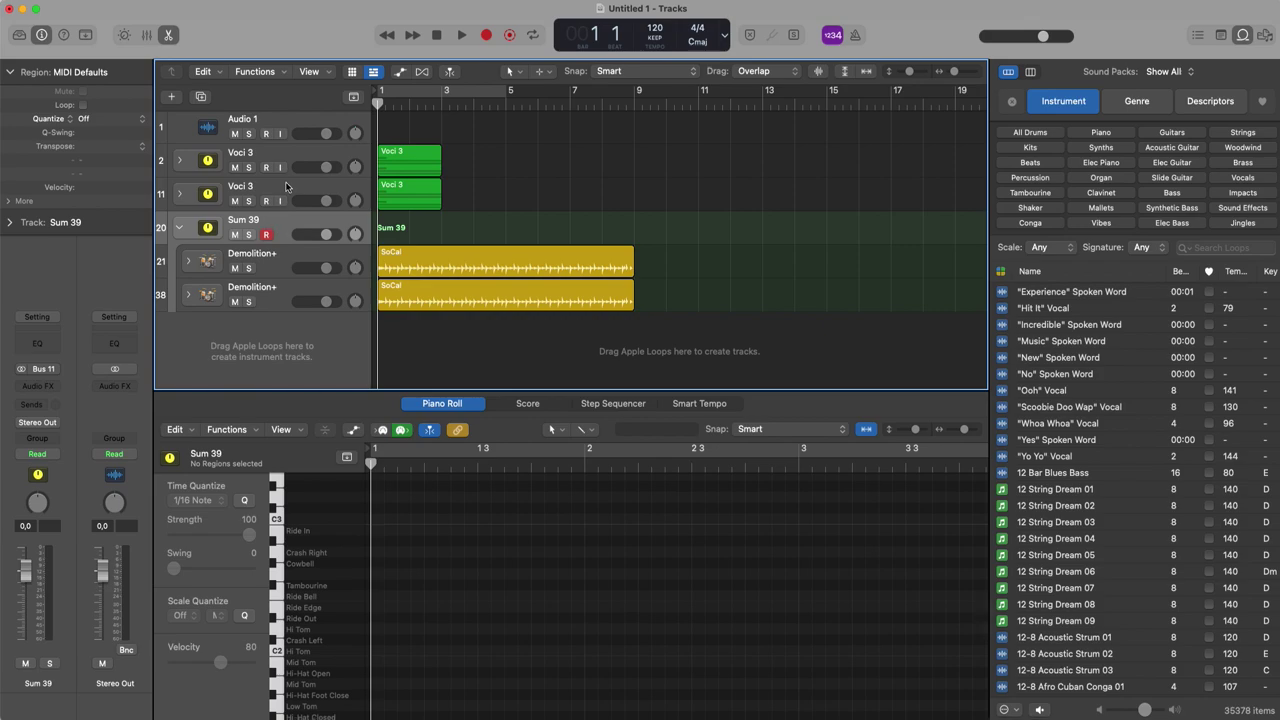
pyautogui.moveTo(275, 226); pyautogui.dragTo(278, 322)
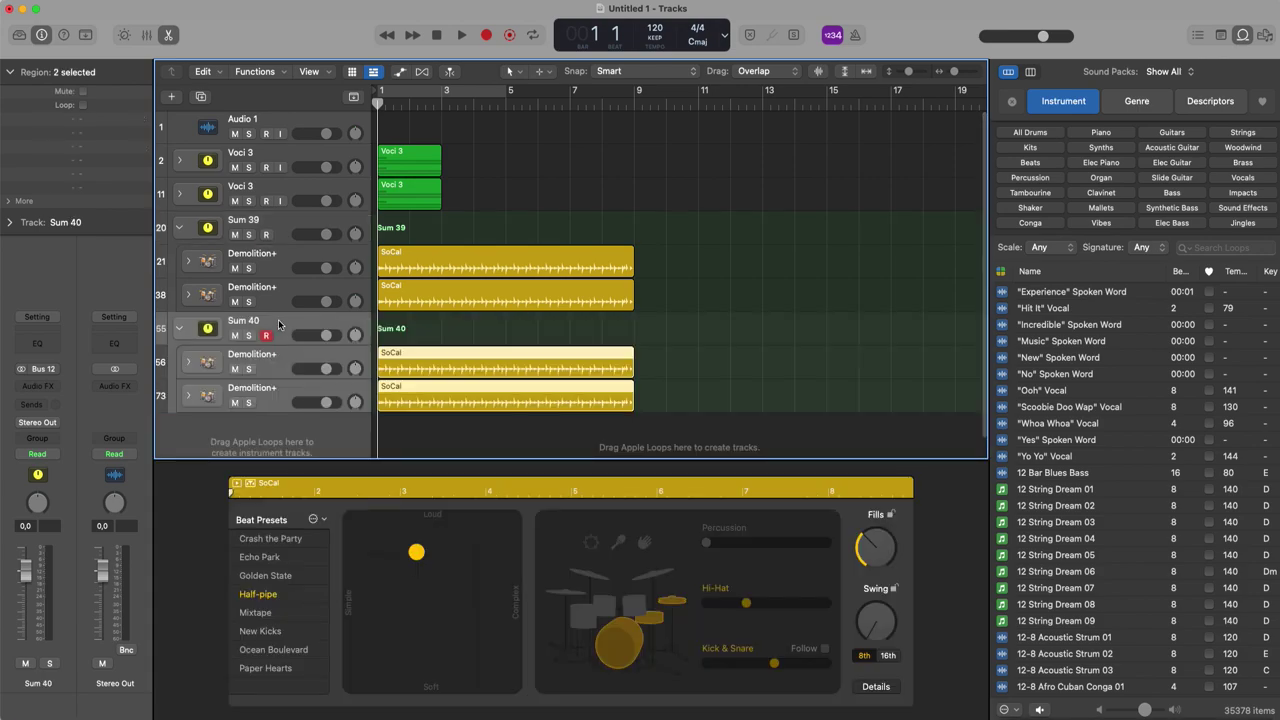
pyautogui.keyDown('shift'); pyautogui.click(283, 224); pyautogui.keyUp('shift')
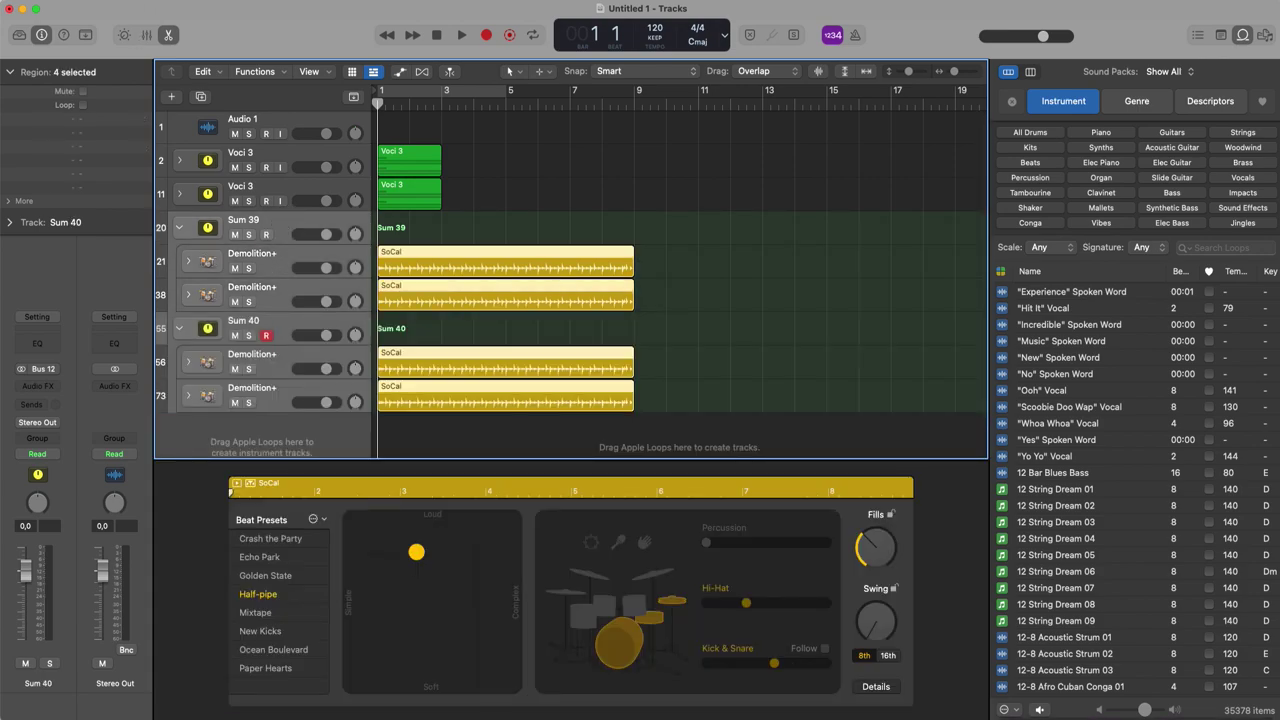
pyautogui.click(152, 9)
pyautogui.click(743, 313)
pyautogui.click(181, 328)
pyautogui.click(179, 227)
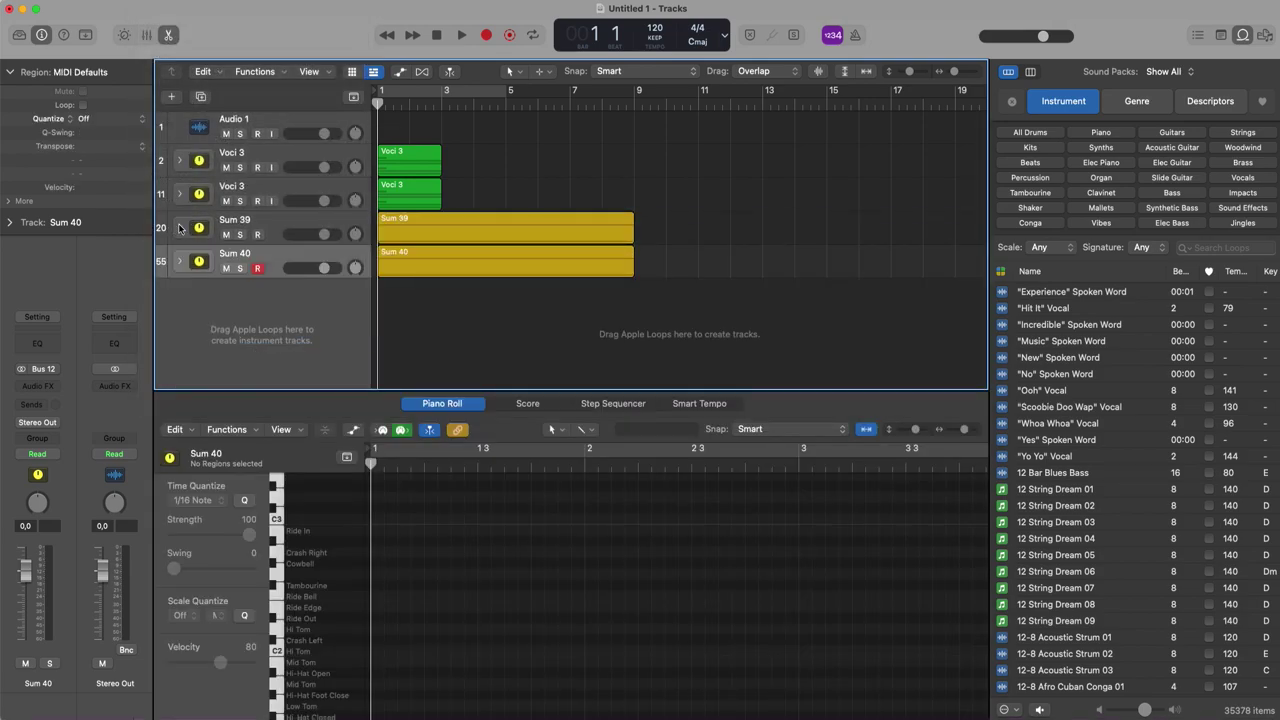
# Check whether the collapsed Sum 39 and Sum 40 stacks can be grouped into another track stack.
pyautogui.press('super+a')
pyautogui.click(160, 0)
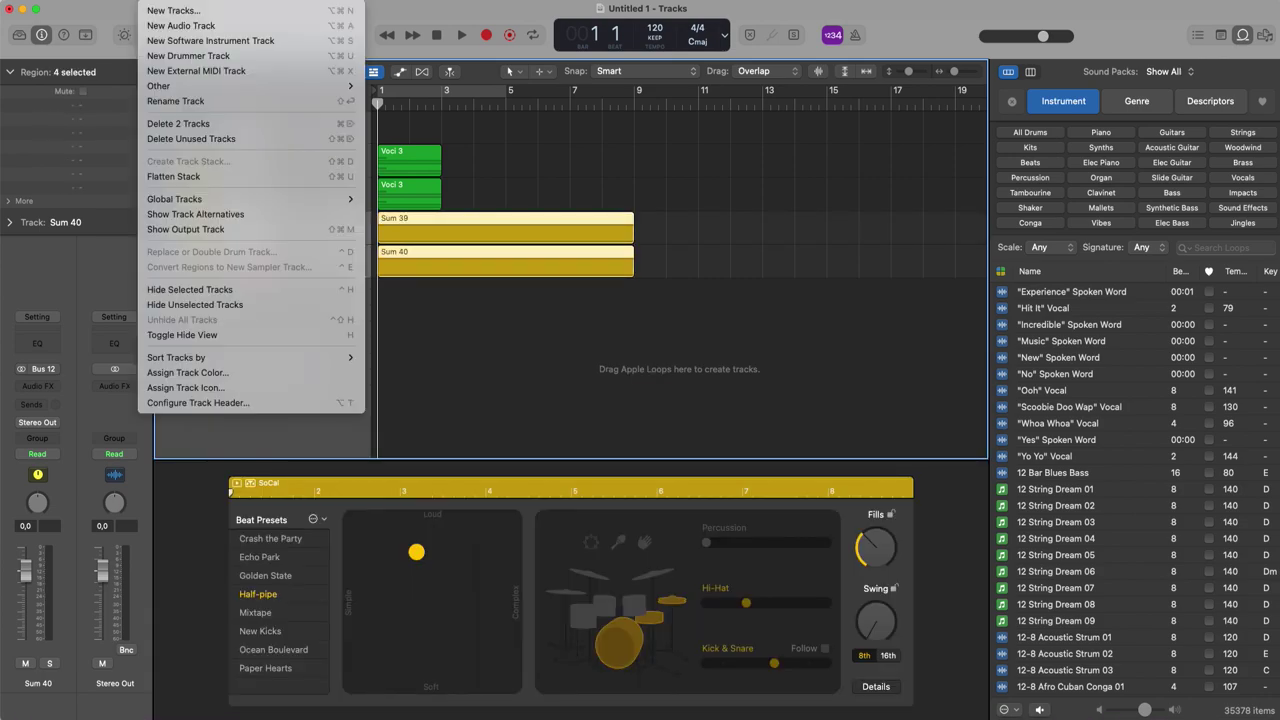
pyautogui.click(175, 139)
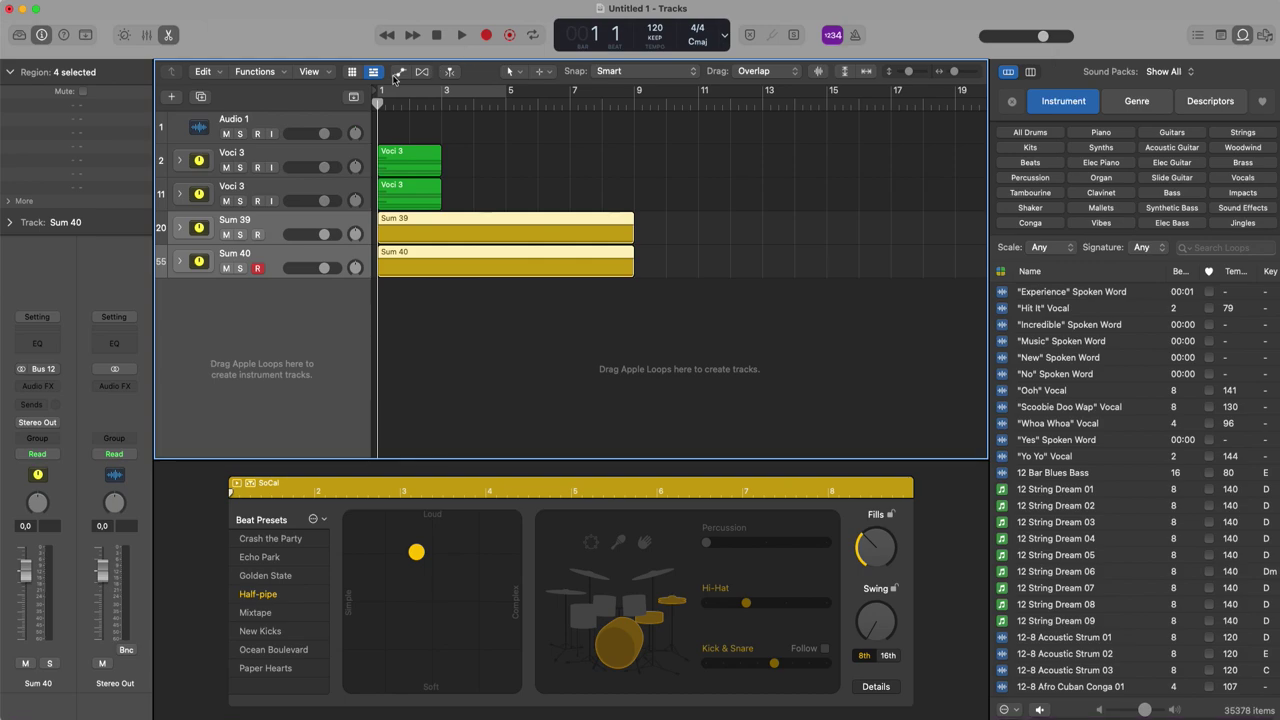
pyautogui.click(248, 226)
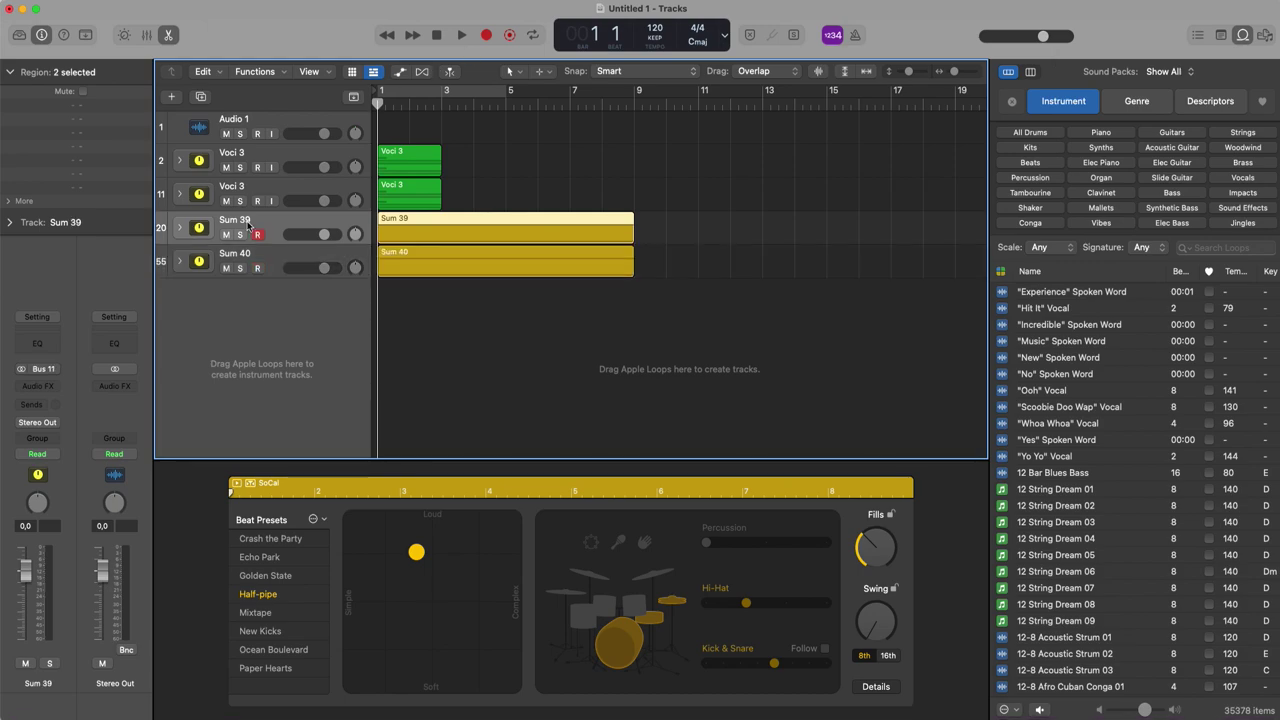
pyautogui.click(252, 258)
# Close the current project without saving and open the demo project "Lil Nas X - MONTERO".
pyautogui.click(98, 2)
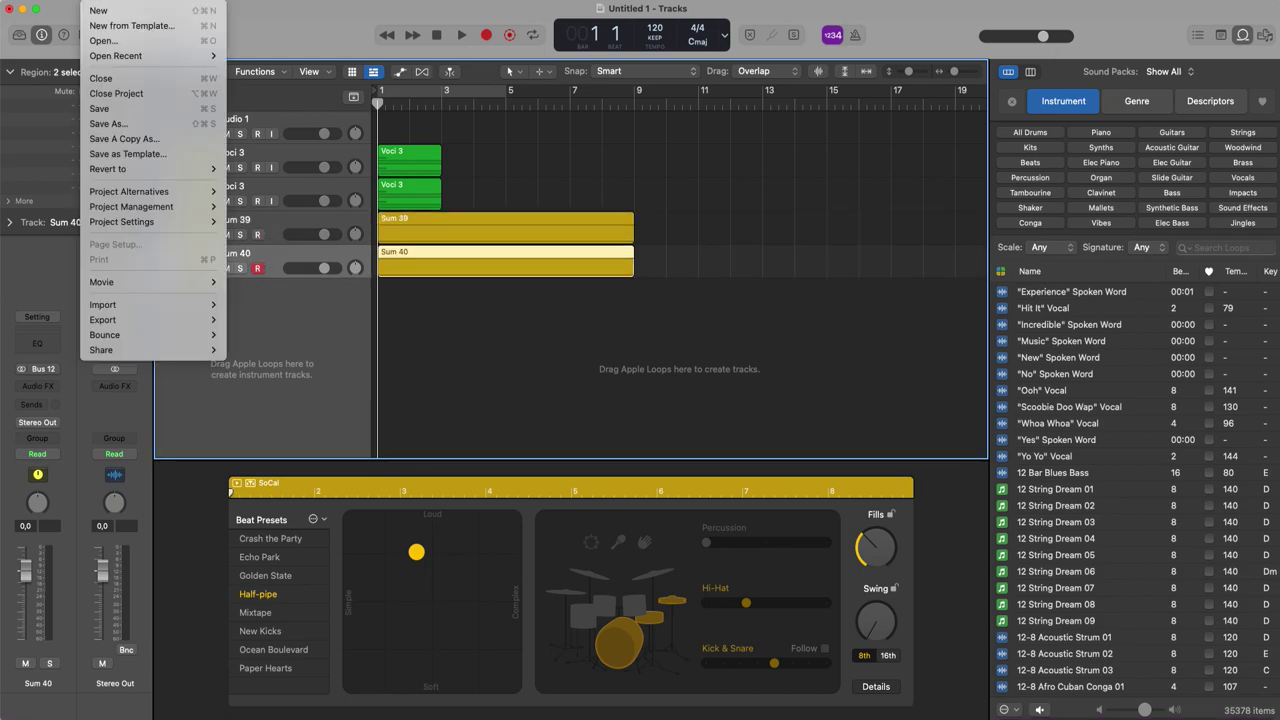
pyautogui.click(110, 26)
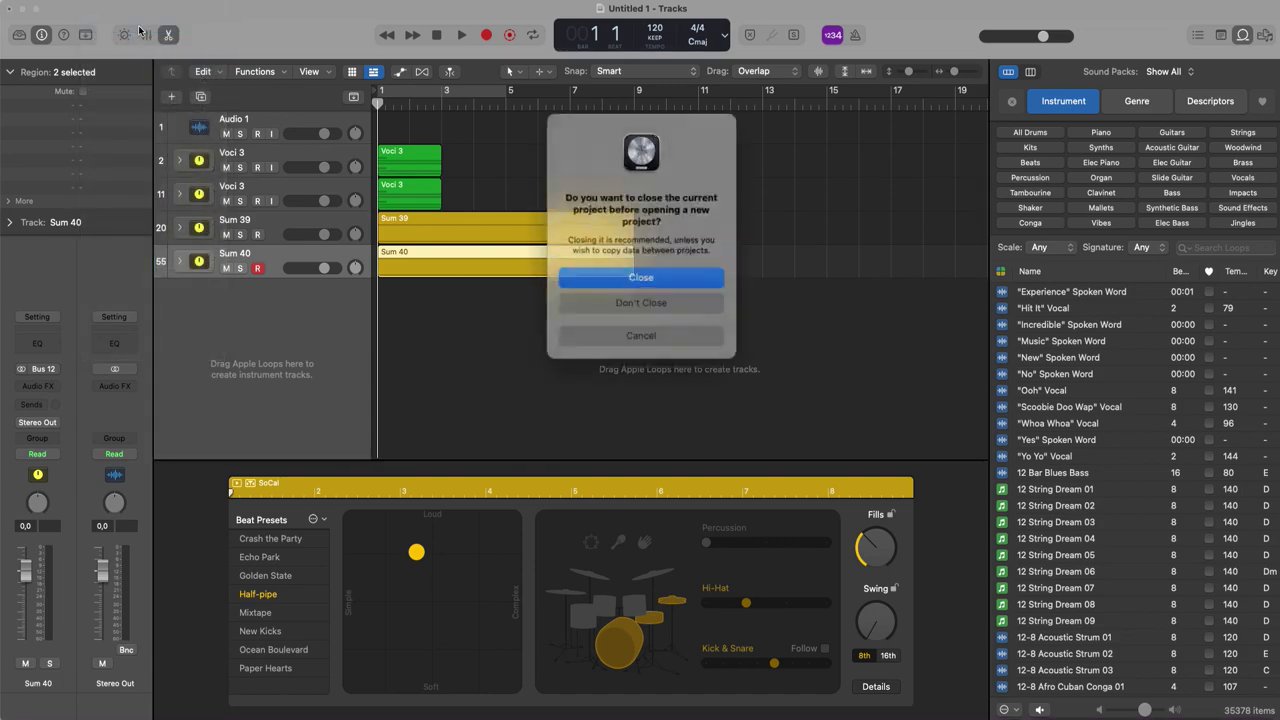
pyautogui.click(665, 277)
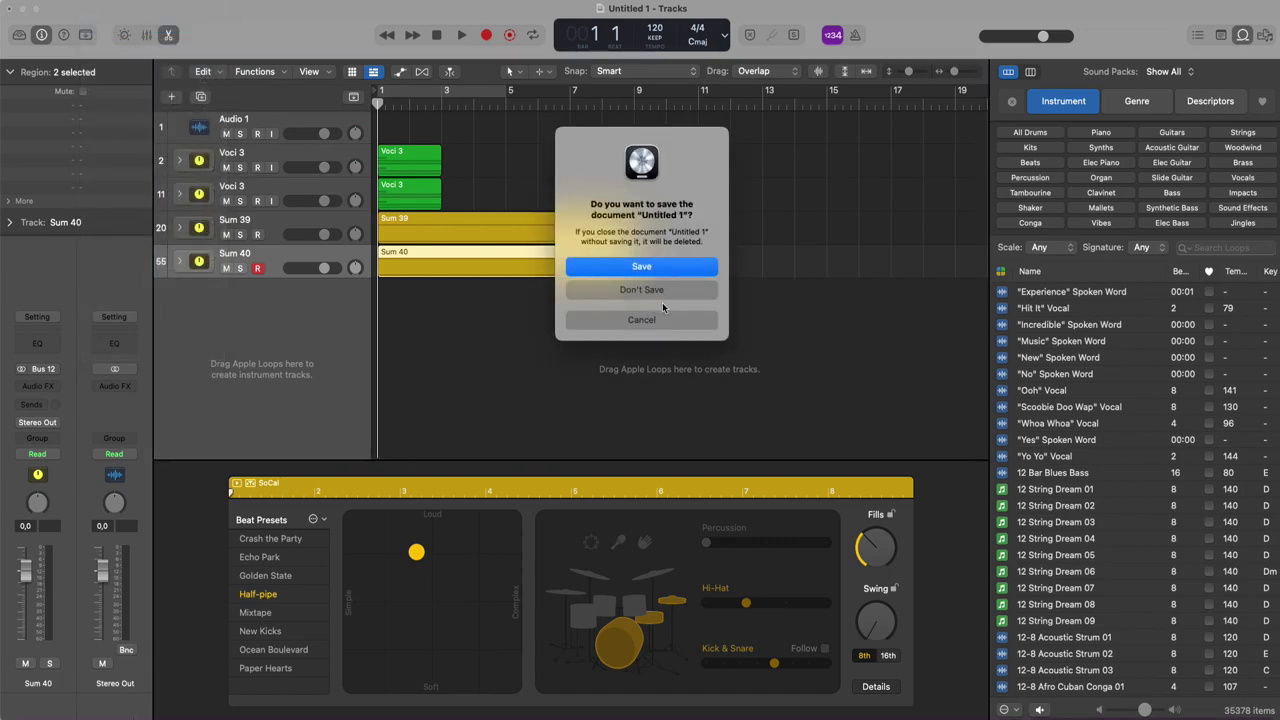
pyautogui.click(671, 291)
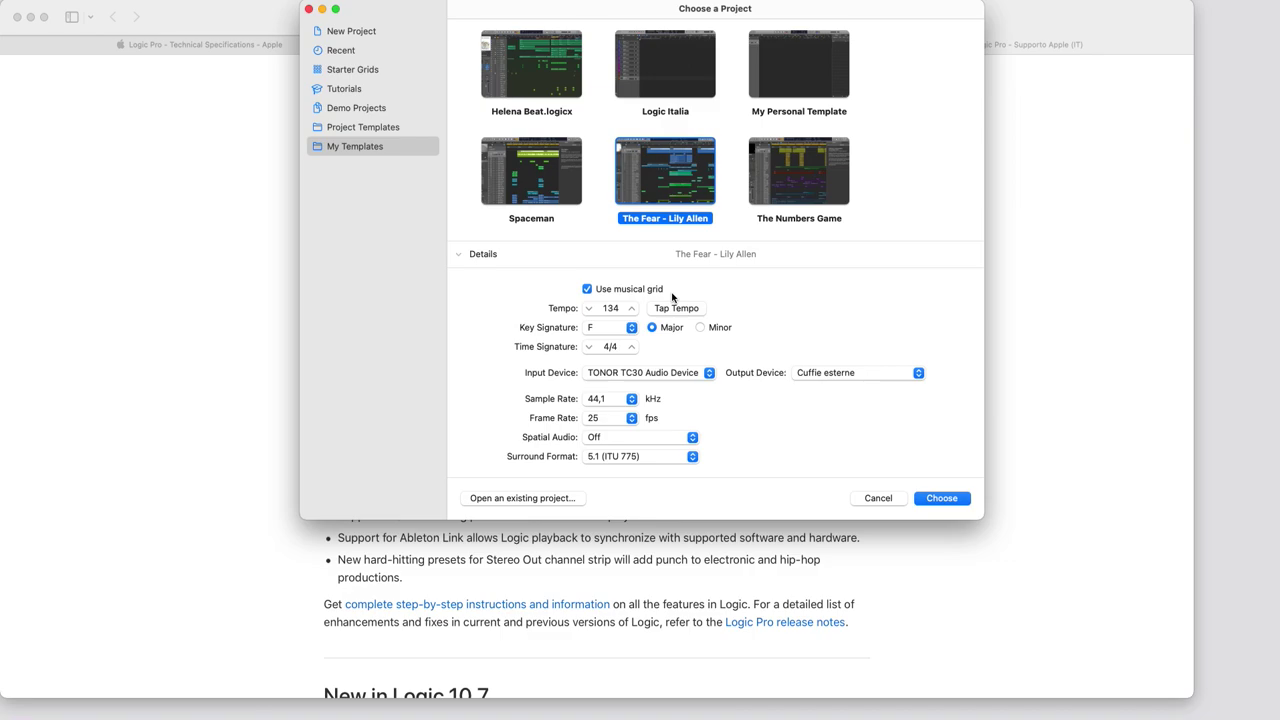
pyautogui.click(366, 108)
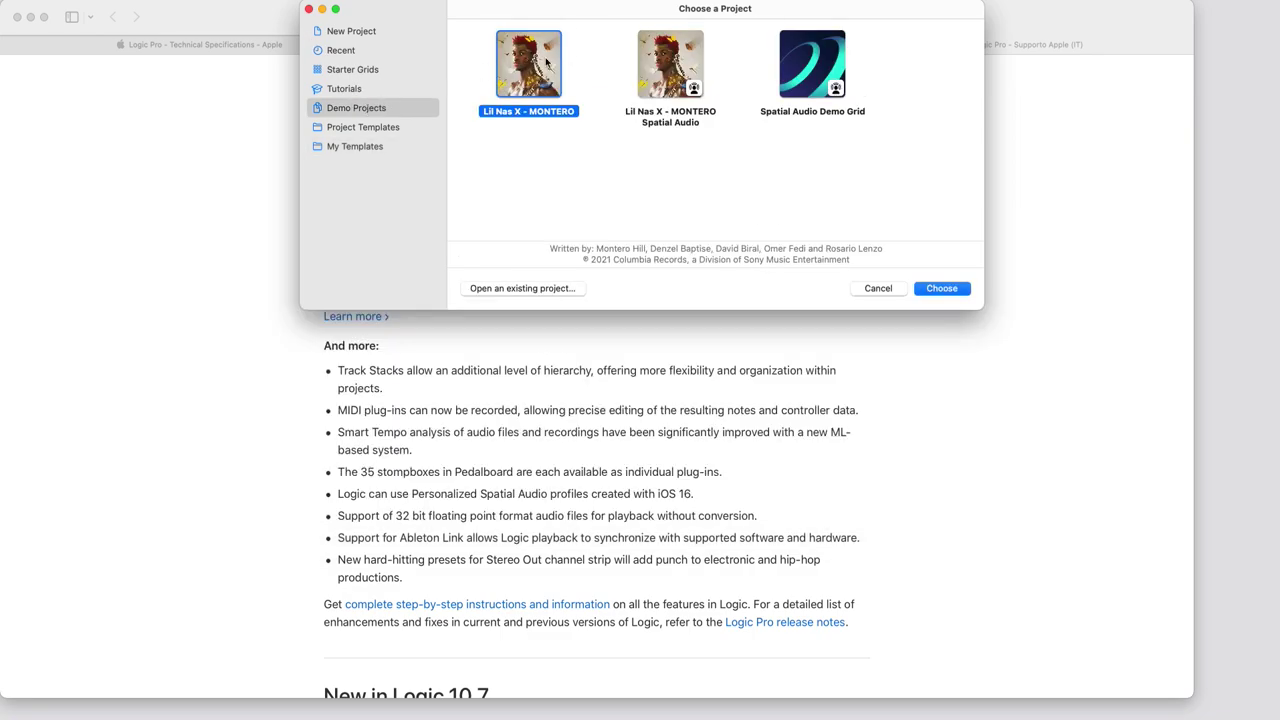
pyautogui.doubleClick(512, 80)
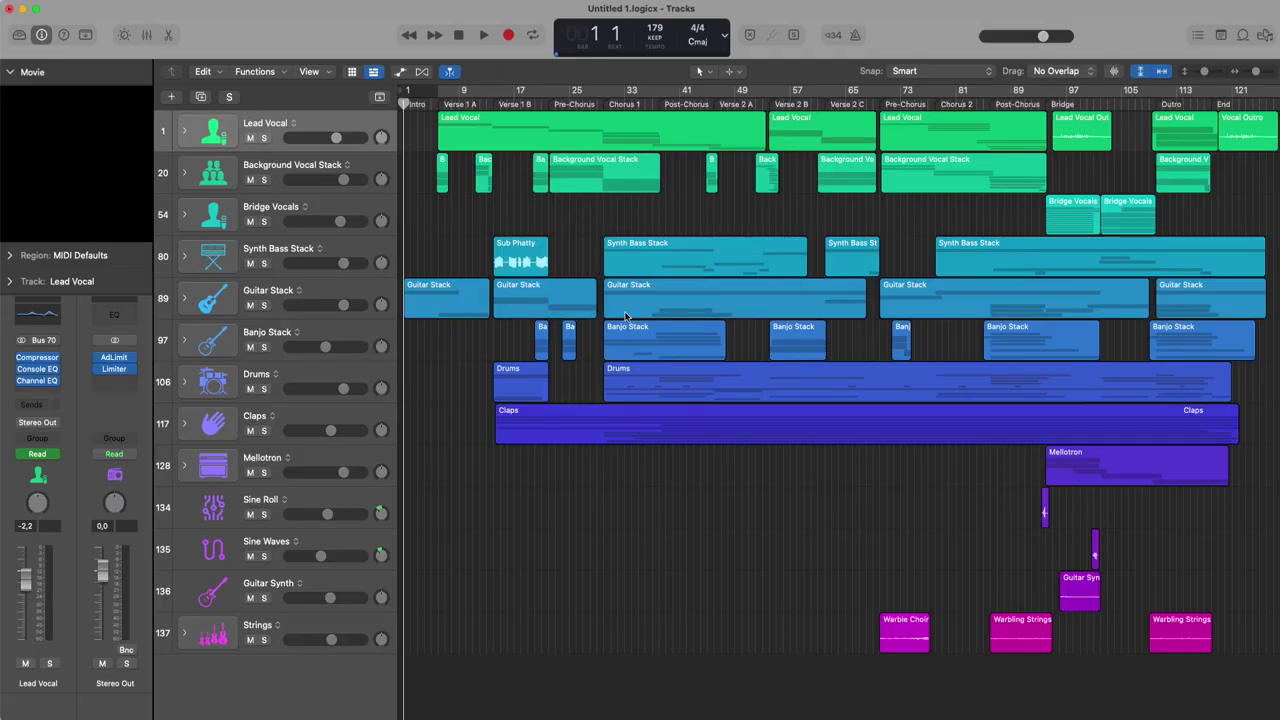
# Collapse the Movie section and expand the Synth Bass Stack to show the Sub Phatty audio regions enlarged.
pyautogui.click(11, 72)
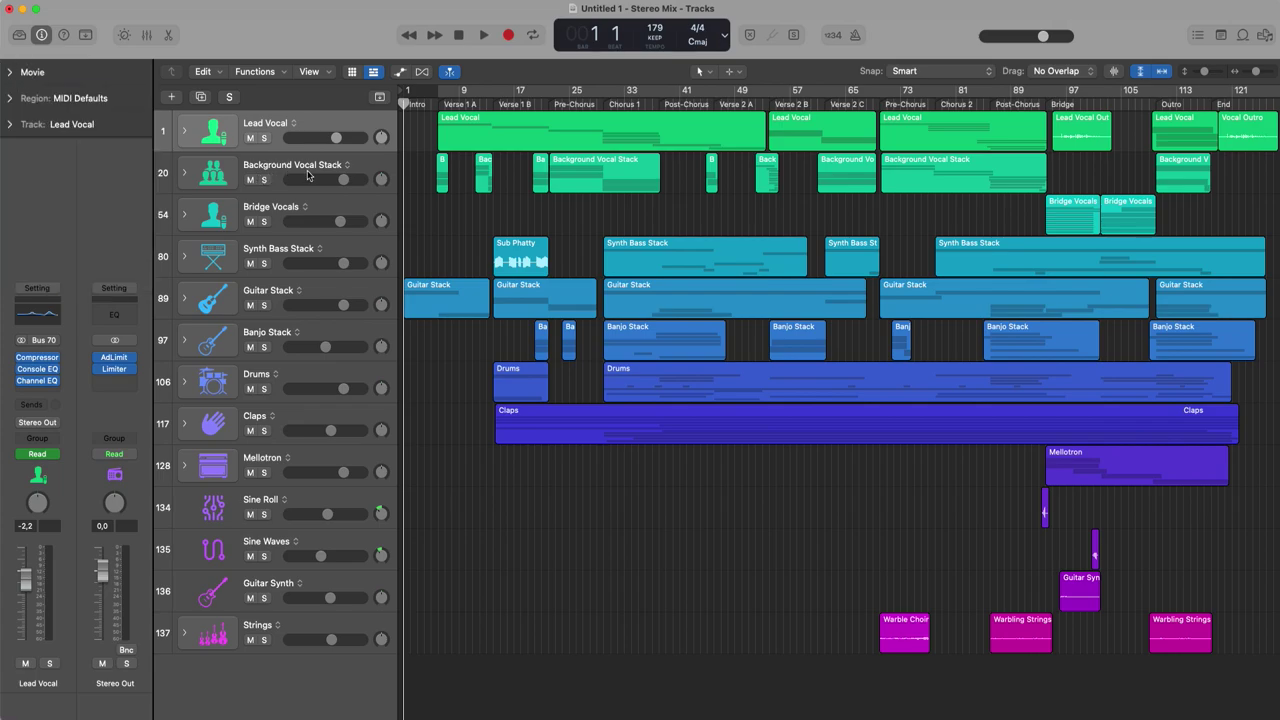
pyautogui.click(288, 245)
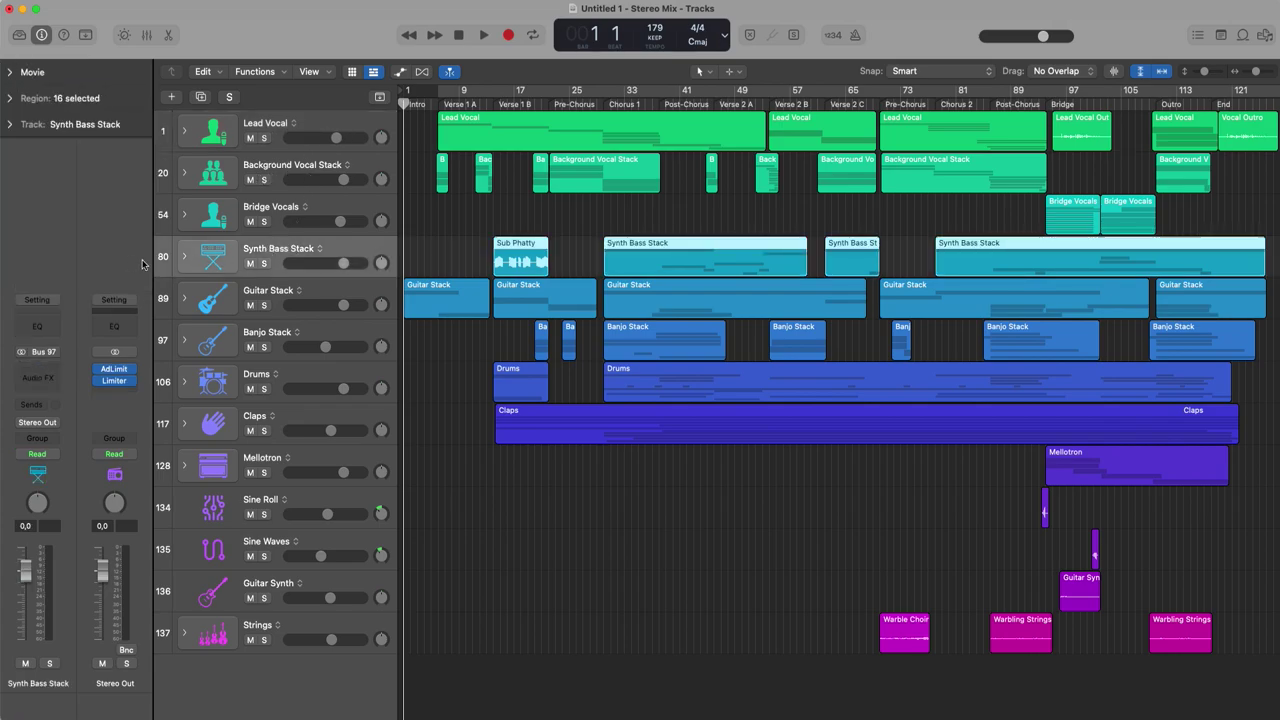
pyautogui.click(184, 257)
pyautogui.click(514, 297)
pyautogui.click(532, 228)
pyautogui.moveTo(777, 222); pyautogui.dragTo(462, 270)
pyautogui.click(680, 278)
# Set the region gain to +1.8 dB for the Verse 1 B Sub Phatty region and -2.5 dB for the Chorus 1 one.
pyautogui.click(565, 220)
pyautogui.click(9, 97)
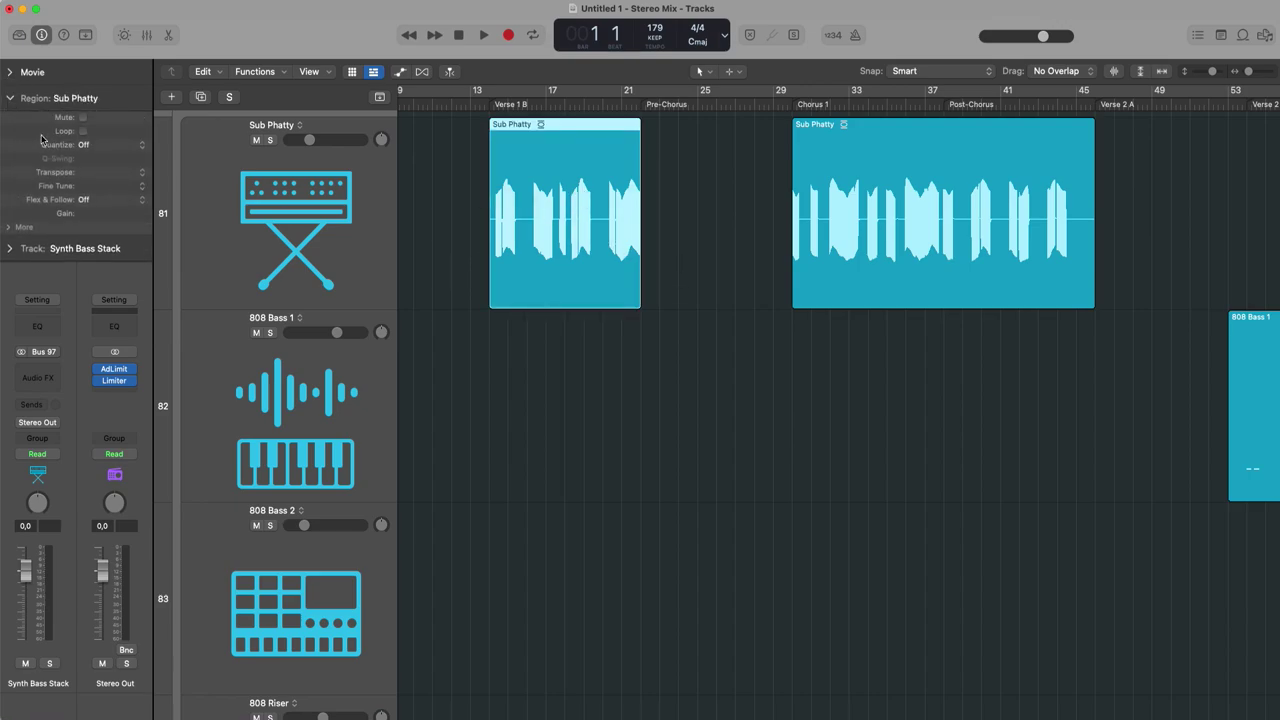
pyautogui.moveTo(98, 211); pyautogui.dragTo(98, 275)
pyautogui.click(888, 237)
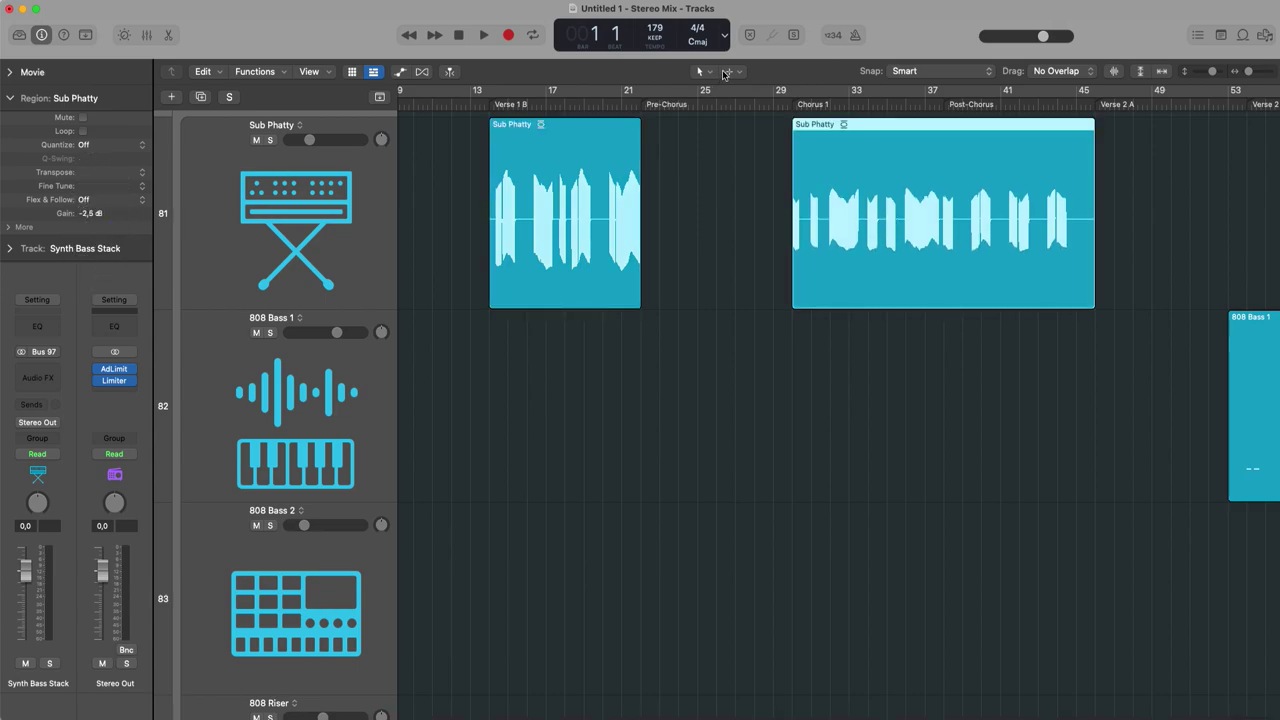
# With the Gain Tool, lower the Verse 1 B Sub Phatty region's gain and bring the Chorus 1 region to -13.0 dB.
pyautogui.click(702, 72)
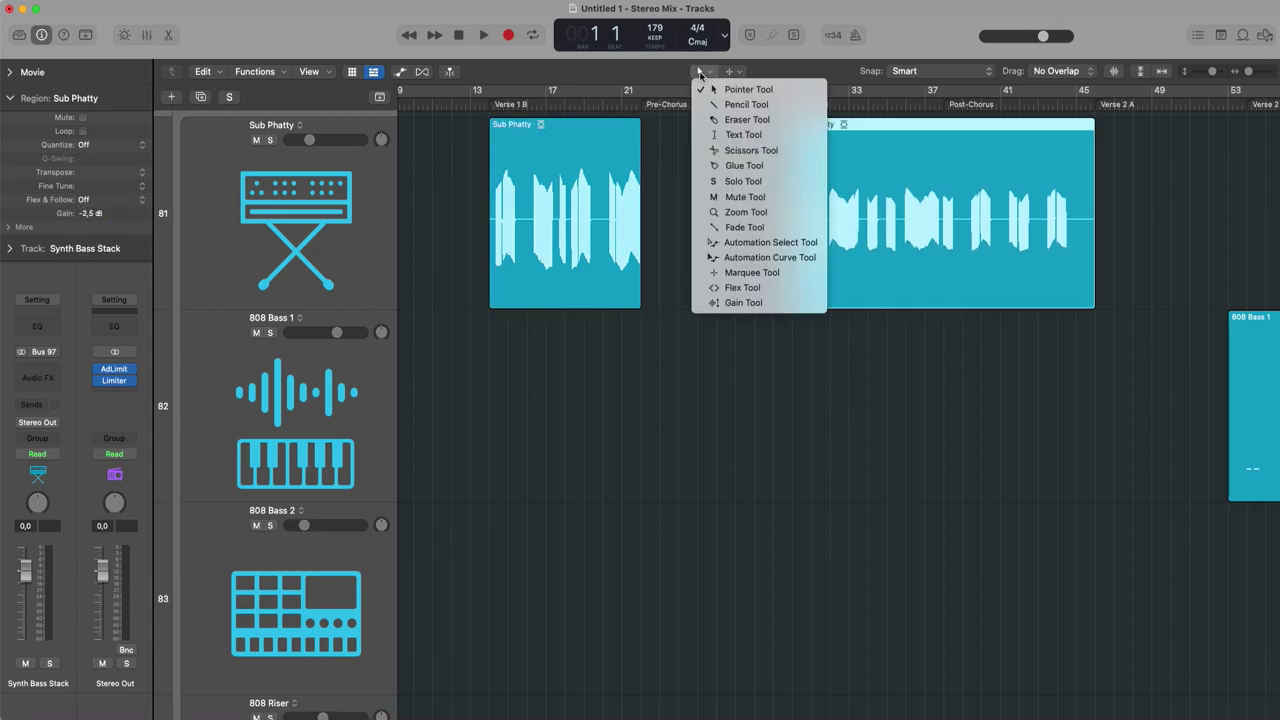
pyautogui.click(760, 303)
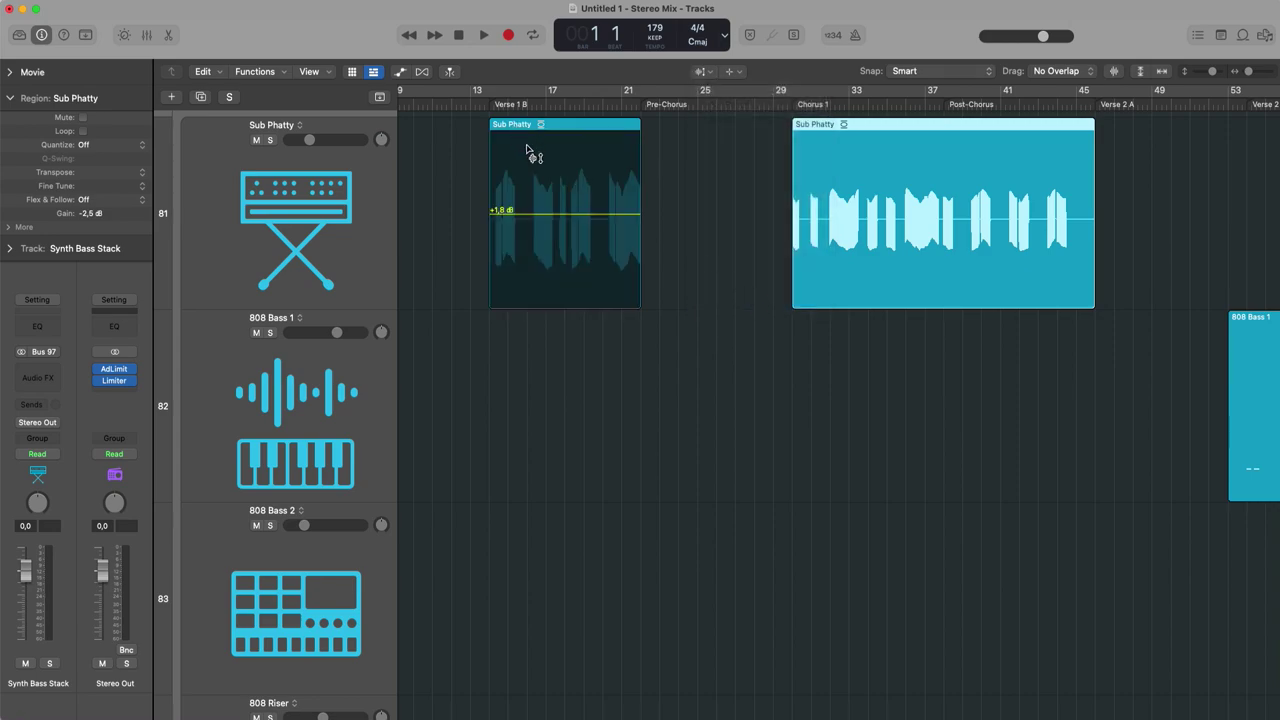
pyautogui.moveTo(560, 217); pyautogui.dragTo(571, 274)
pyautogui.moveTo(998, 223); pyautogui.dragTo(850, 245)
pyautogui.hscroll(10, 469, 377)
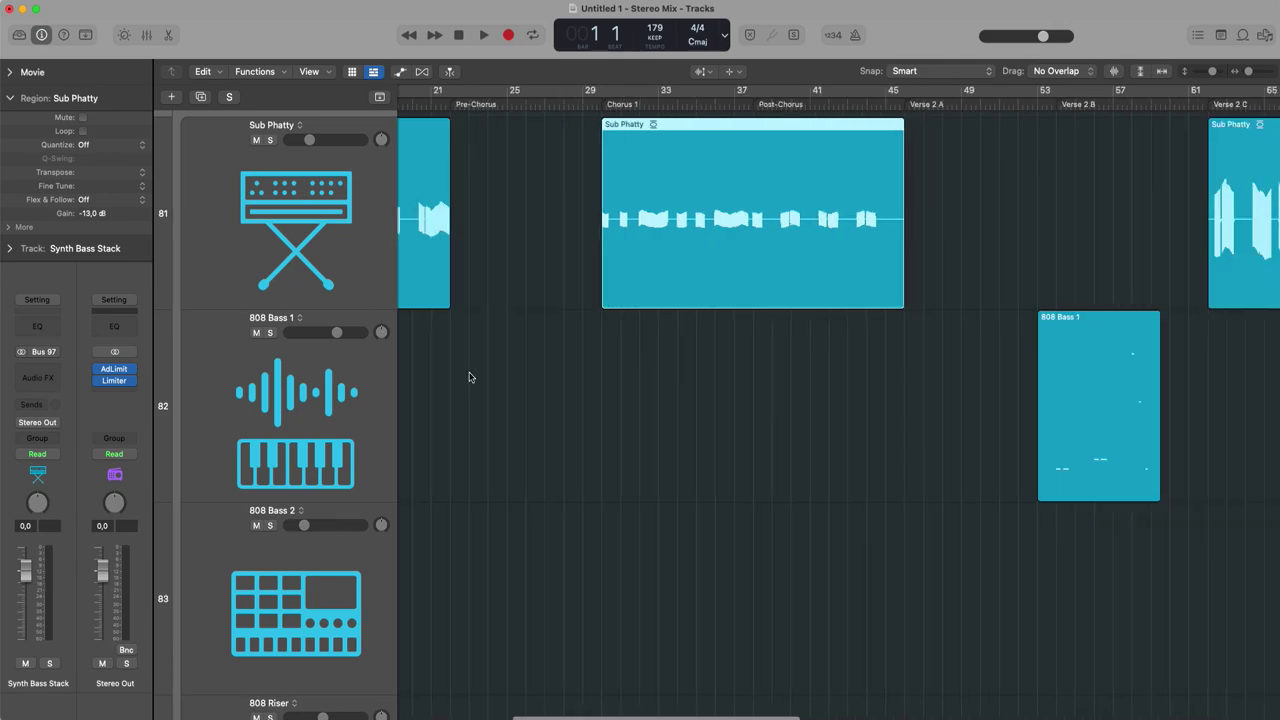
# Try the Gain Tool on the 808 Bass 1 MIDI region in Verse 2 B.
pyautogui.click(787, 381)
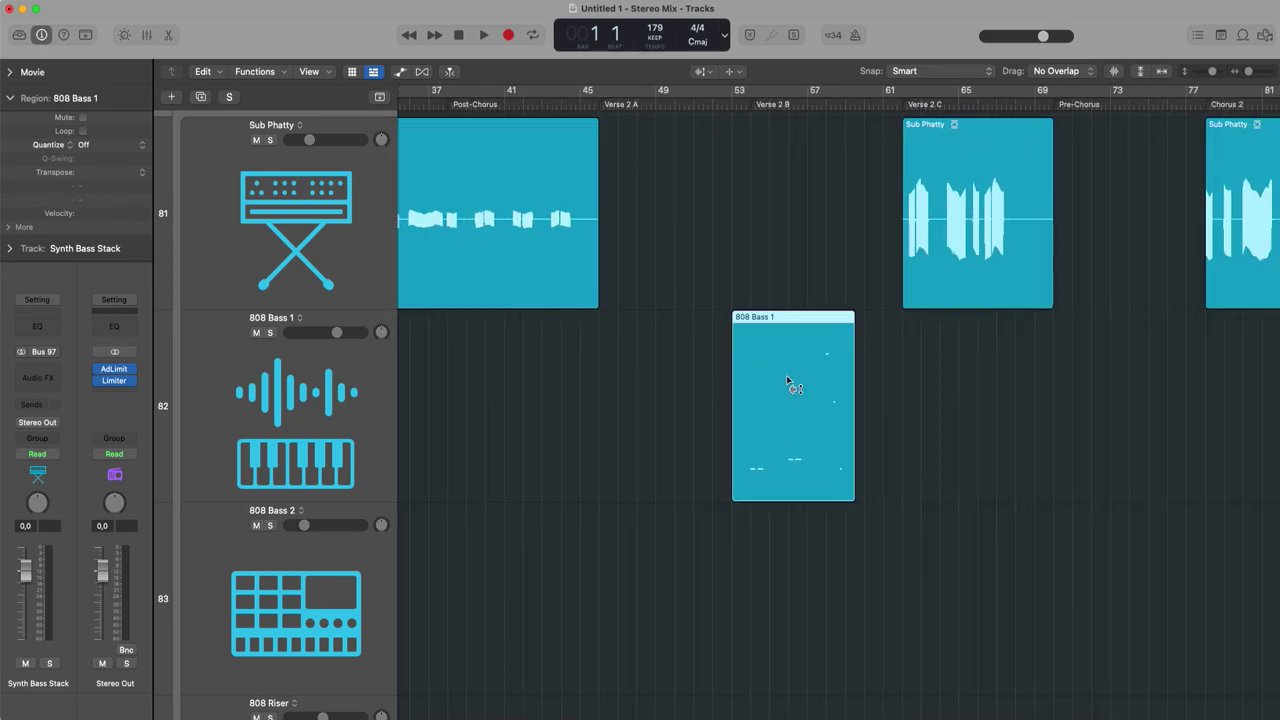
pyautogui.click(432, 194)
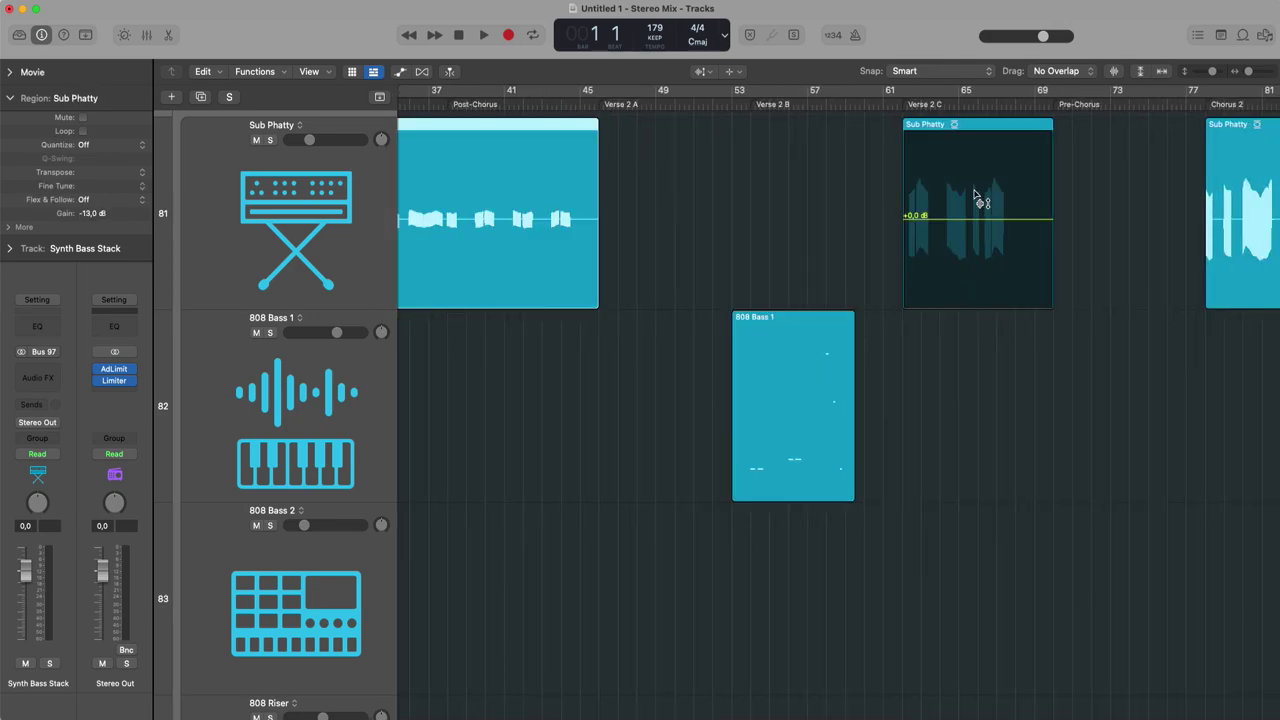
pyautogui.press('z')
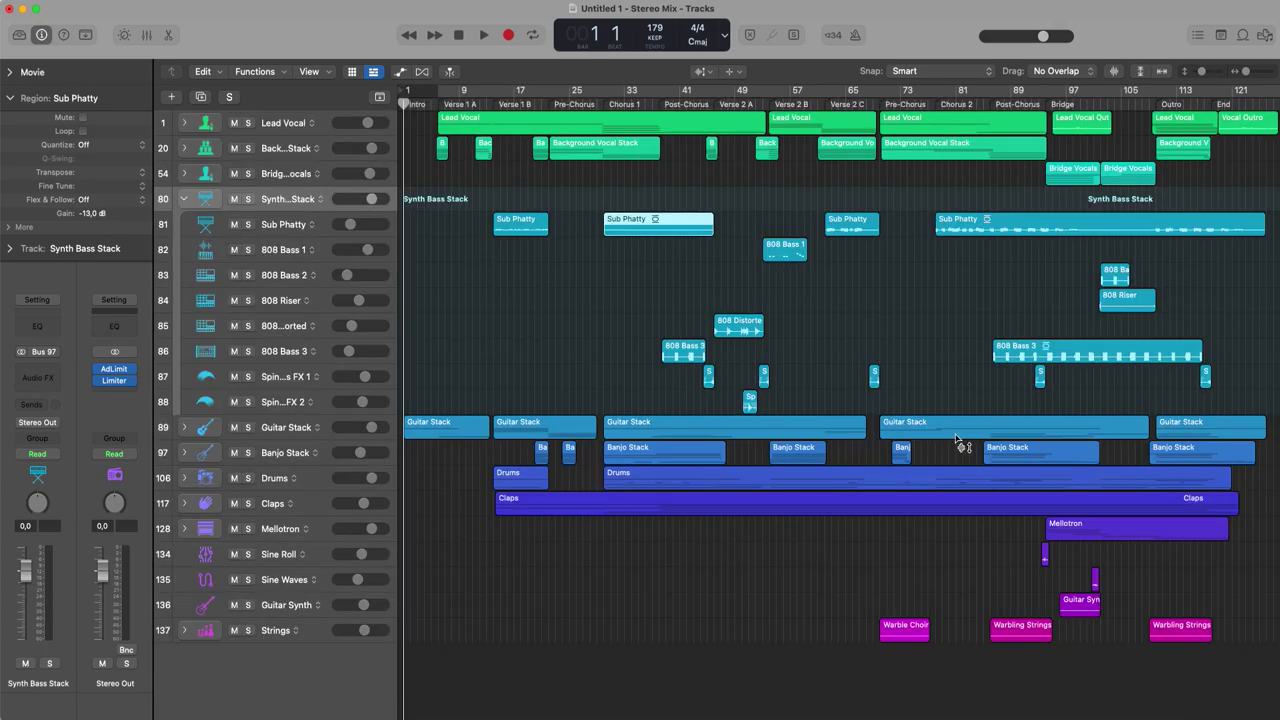
# Try the Gain Tool on the enlarged Guitar Stack region that starts at the second Pre-Chorus.
pyautogui.click(961, 427)
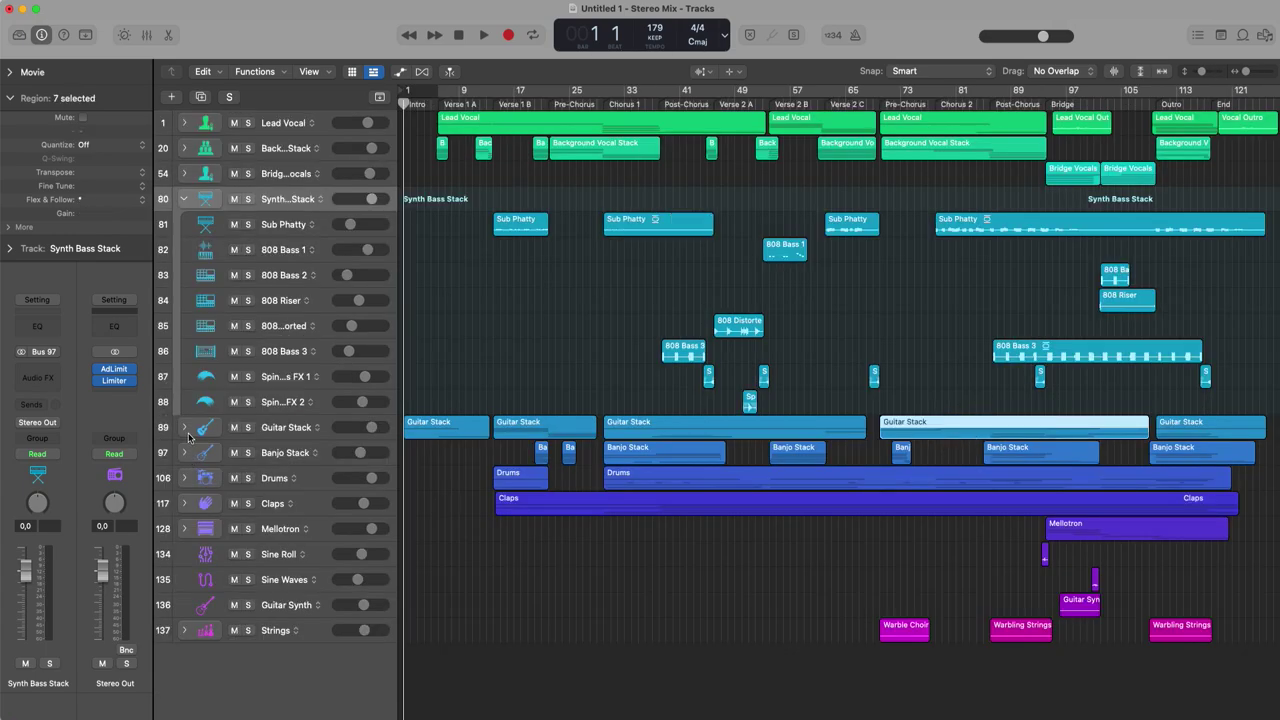
pyautogui.keyDown('ctrl'); pyautogui.keyDown('alt'); pyautogui.click(1015, 418); pyautogui.keyUp('alt'); pyautogui.keyUp('ctrl')
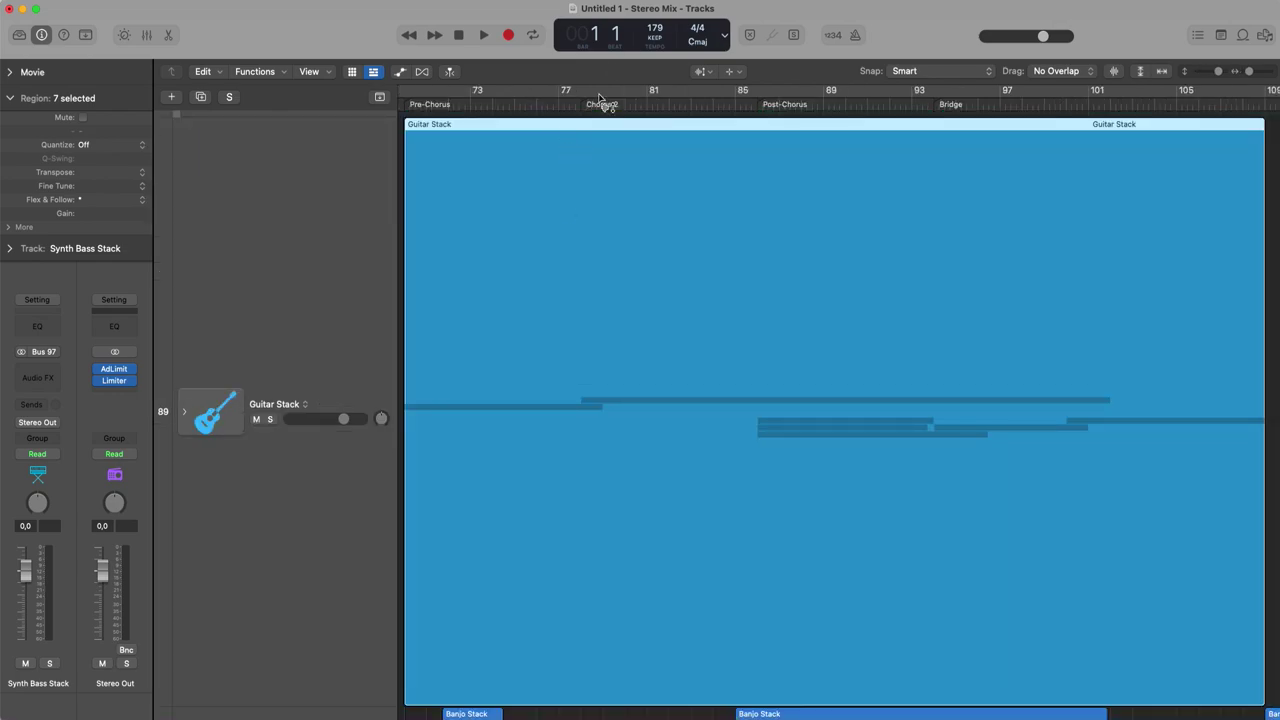
pyautogui.click(706, 71)
pyautogui.click(885, 375)
pyautogui.keyDown('ctrl'); pyautogui.keyDown('alt'); pyautogui.click(875, 381); pyautogui.keyUp('alt'); pyautogui.keyUp('ctrl')
pyautogui.click(857, 543)
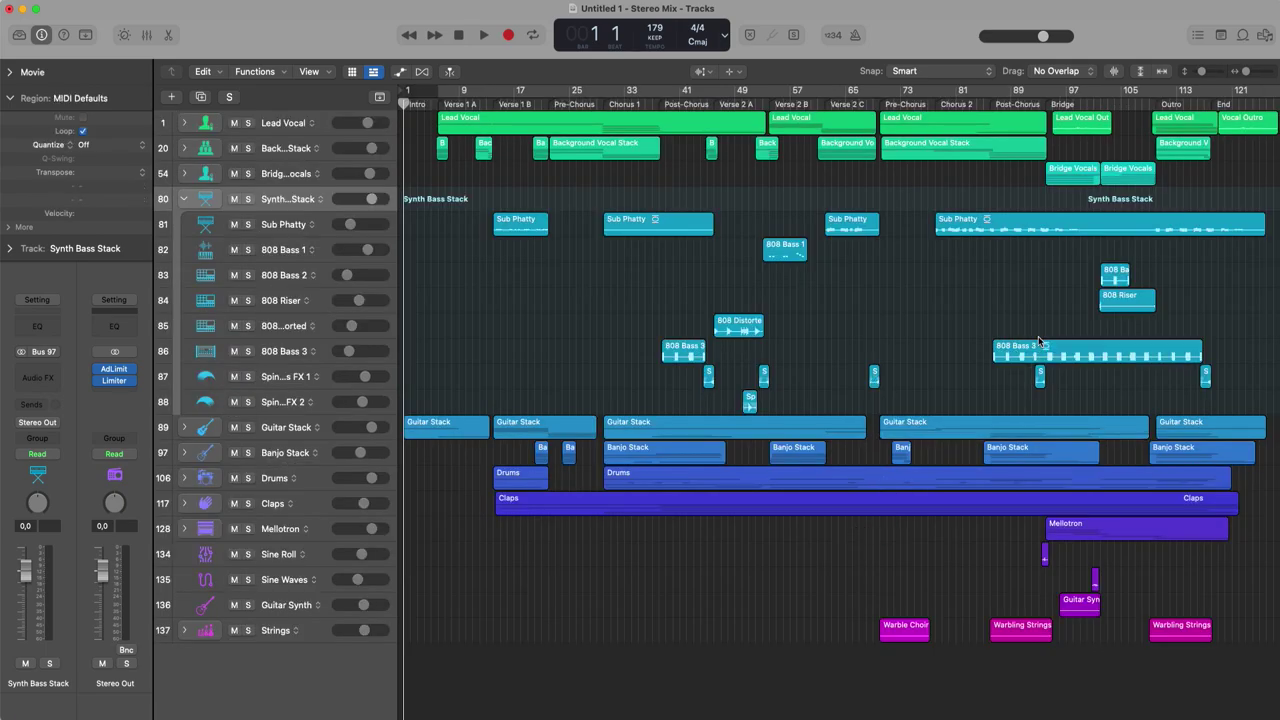
# With the Gain Tool, set the long 808 Bass 3 region's gain to -0.4 dB and select the Strings track.
pyautogui.moveTo(1043, 355)
pyautogui.mouseDown()
pyautogui.moveTo(1040, 400)
pyautogui.moveTo(1045, 350)
pyautogui.mouseUp()
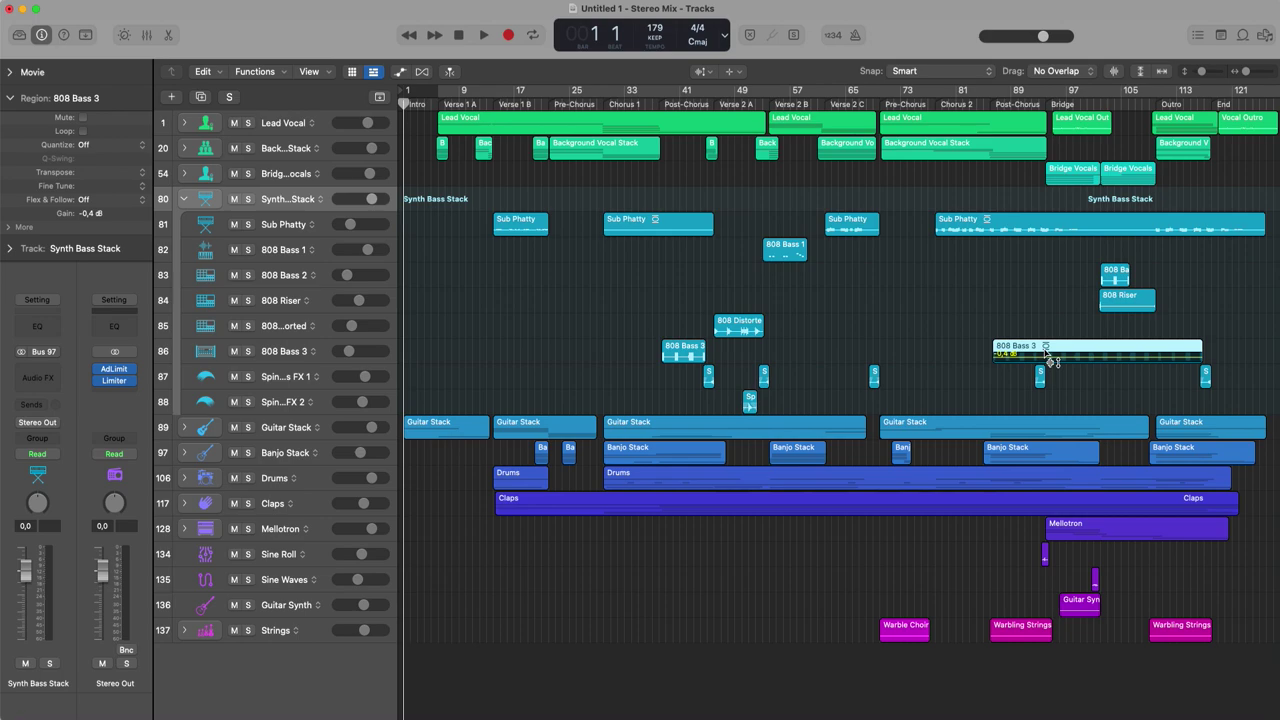
pyautogui.click(321, 634)
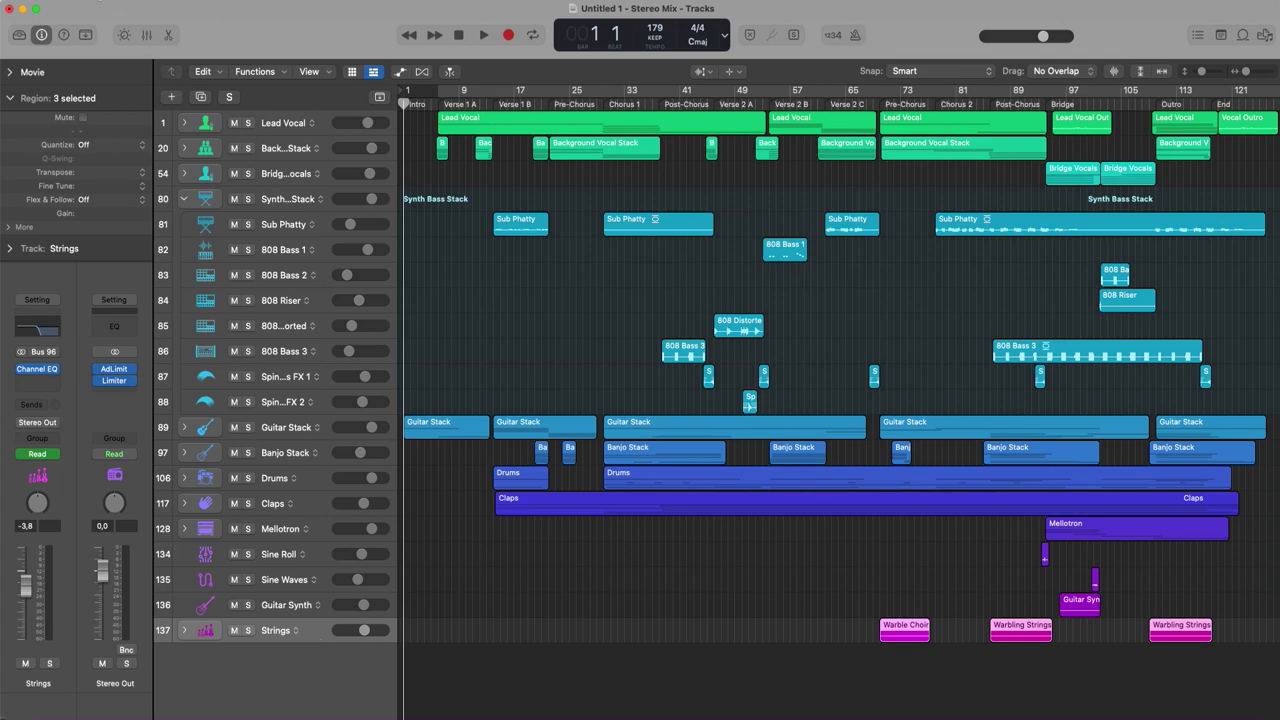
# Close the demo project and start a new empty project.
pyautogui.click(95, 3)
pyautogui.click(105, 9)
pyautogui.click(649, 268)
pyautogui.click(689, 291)
# Create one software instrument track with an empty channel strip.
pyautogui.click(487, 234)
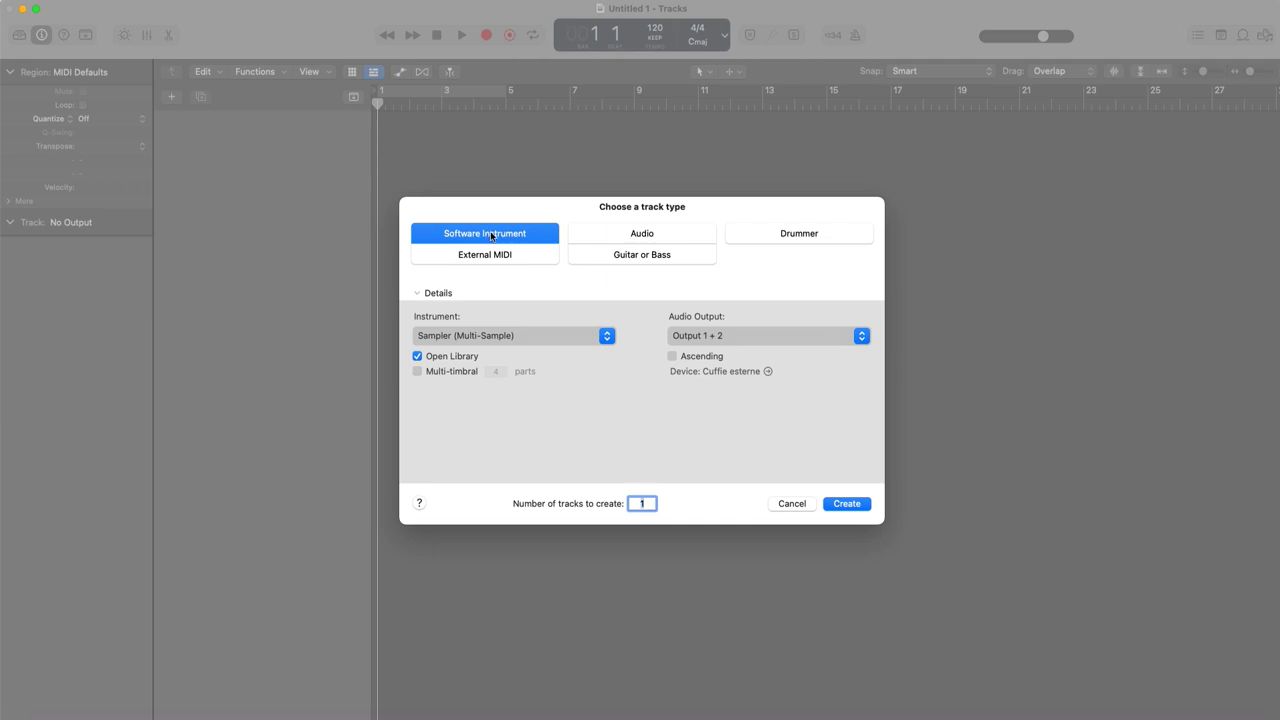
pyautogui.click(606, 335)
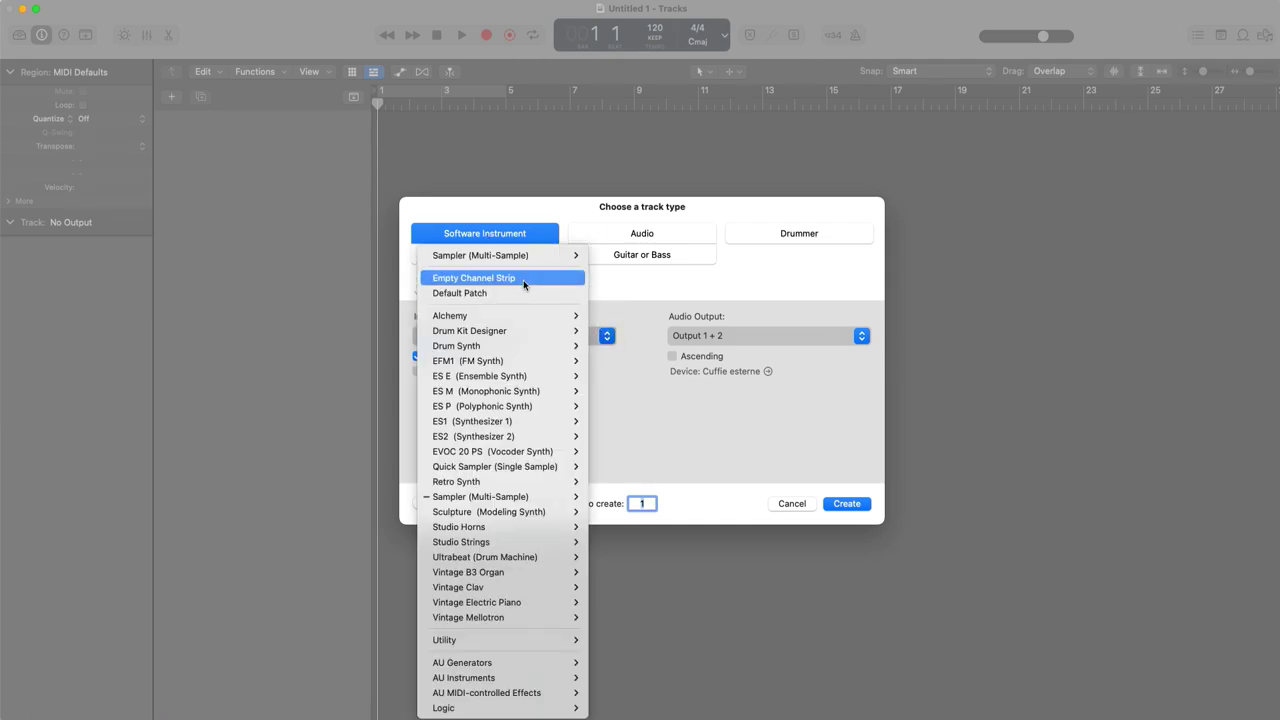
pyautogui.click(475, 277)
pyautogui.click(863, 504)
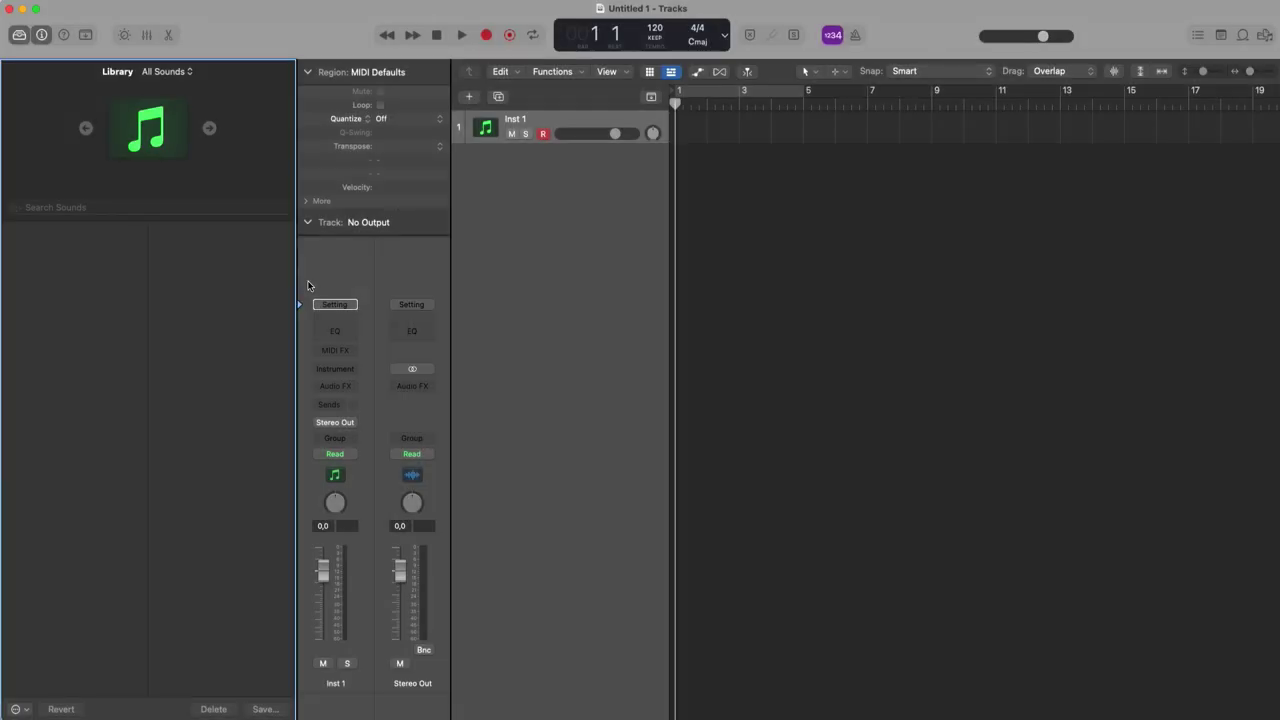
# Load the Steinway Grand Piano patch from the Piano category onto the track and hide the Library.
pyautogui.click(46, 390)
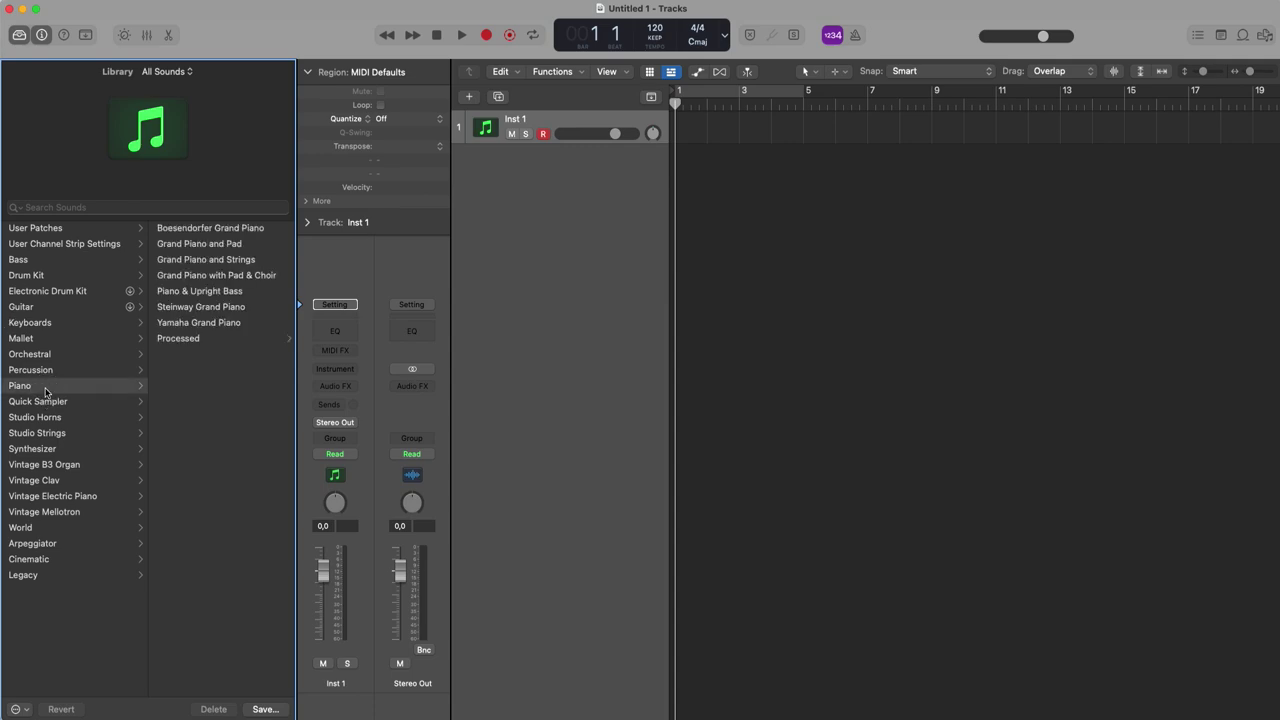
pyautogui.click(228, 308)
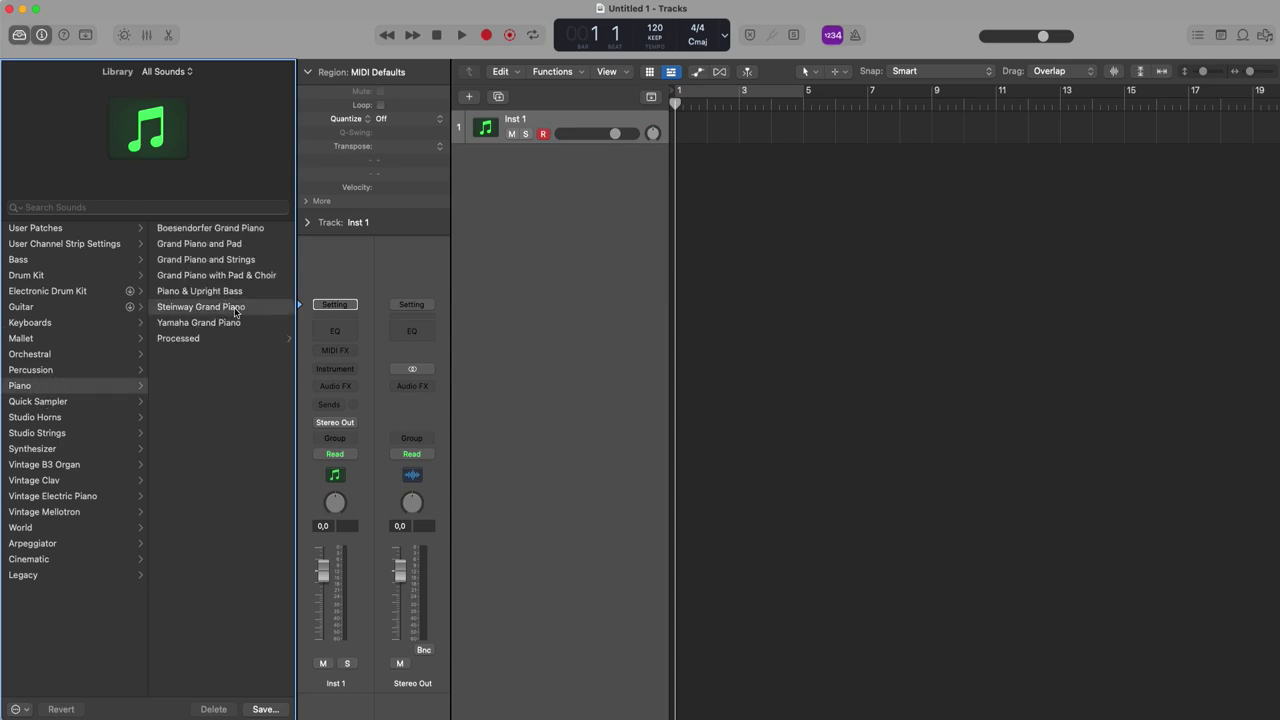
pyautogui.click(20, 36)
# Insert the Arpeggiator MIDI effect on the piano track and enable Record MIDI to Track Here for its slot.
pyautogui.click(40, 300)
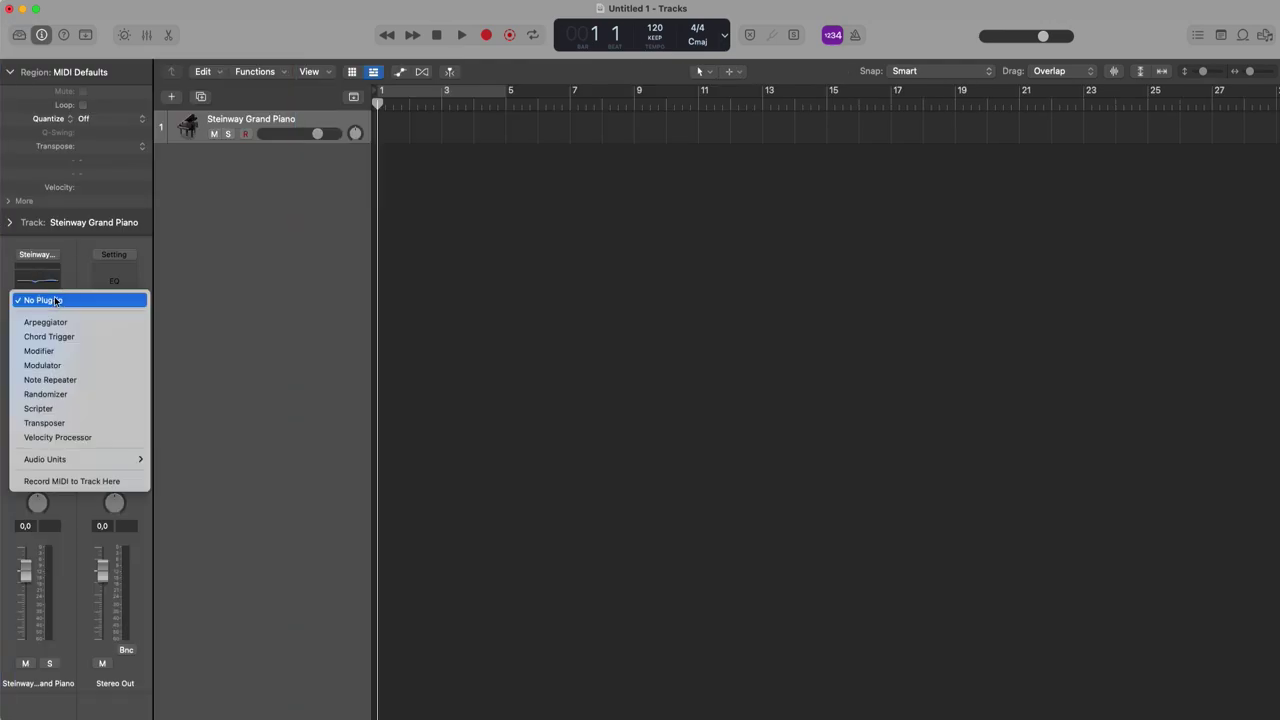
pyautogui.click(63, 323)
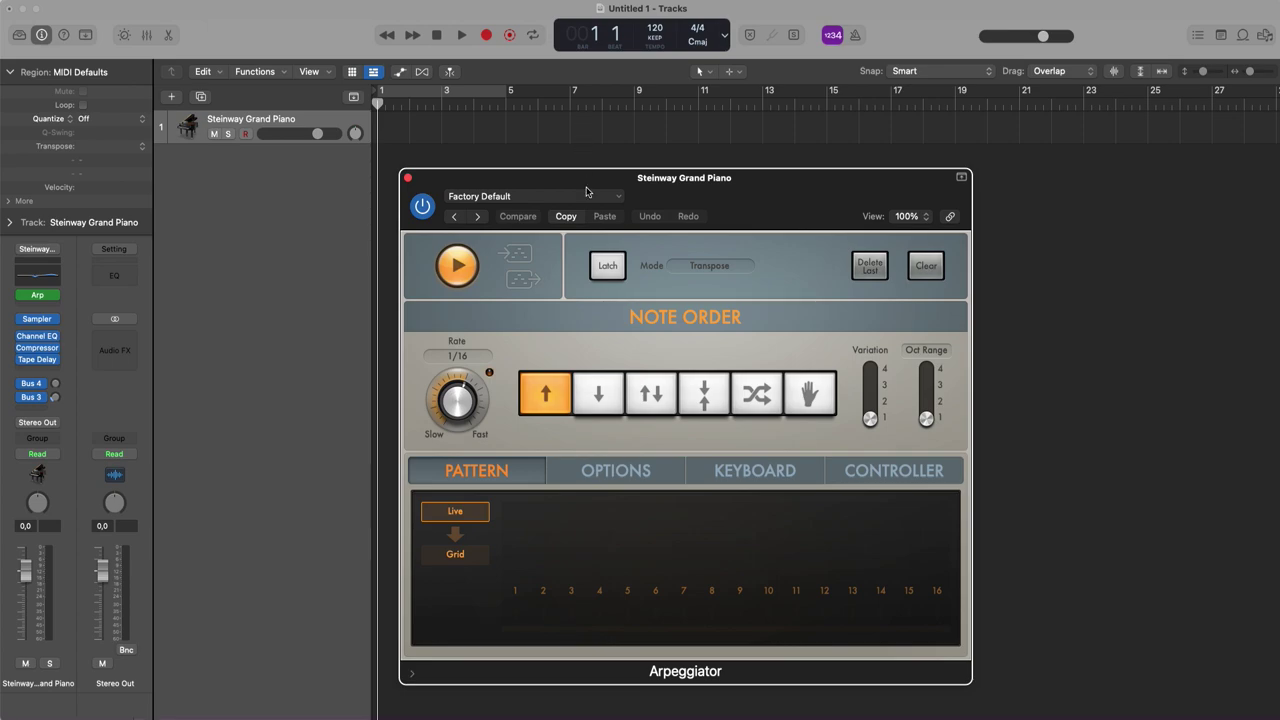
pyautogui.click(57, 297)
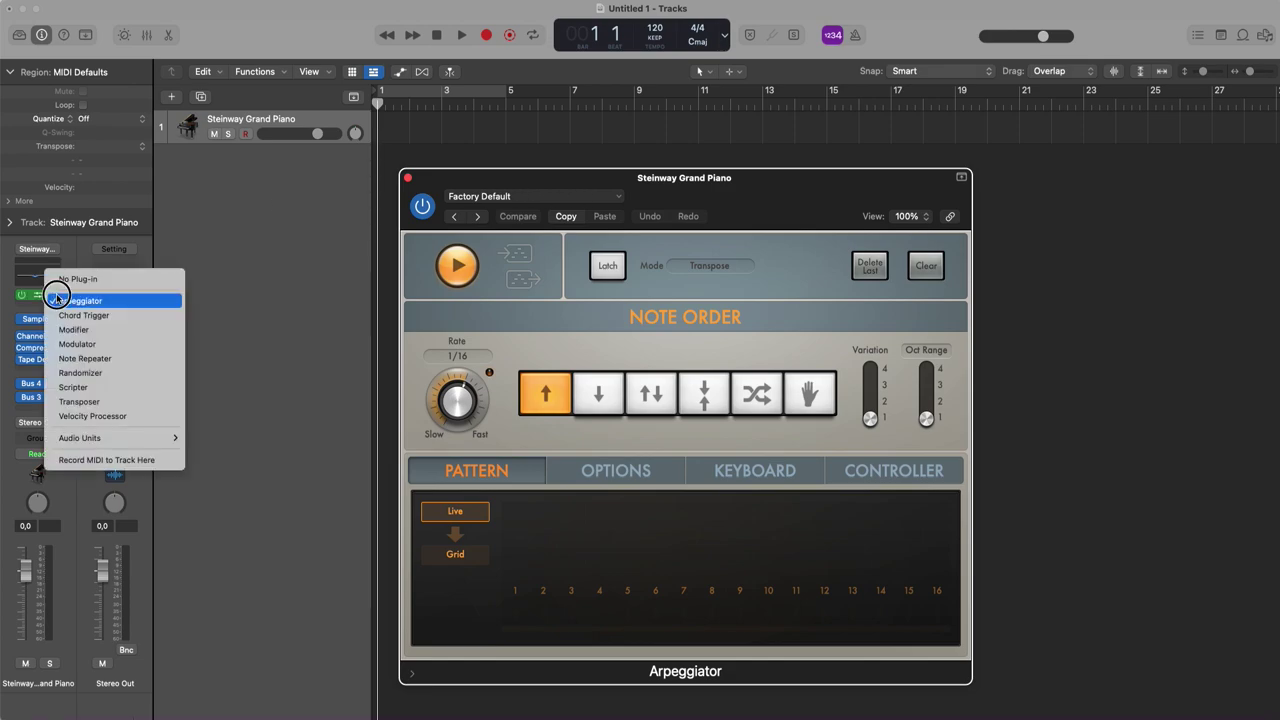
pyautogui.click(115, 462)
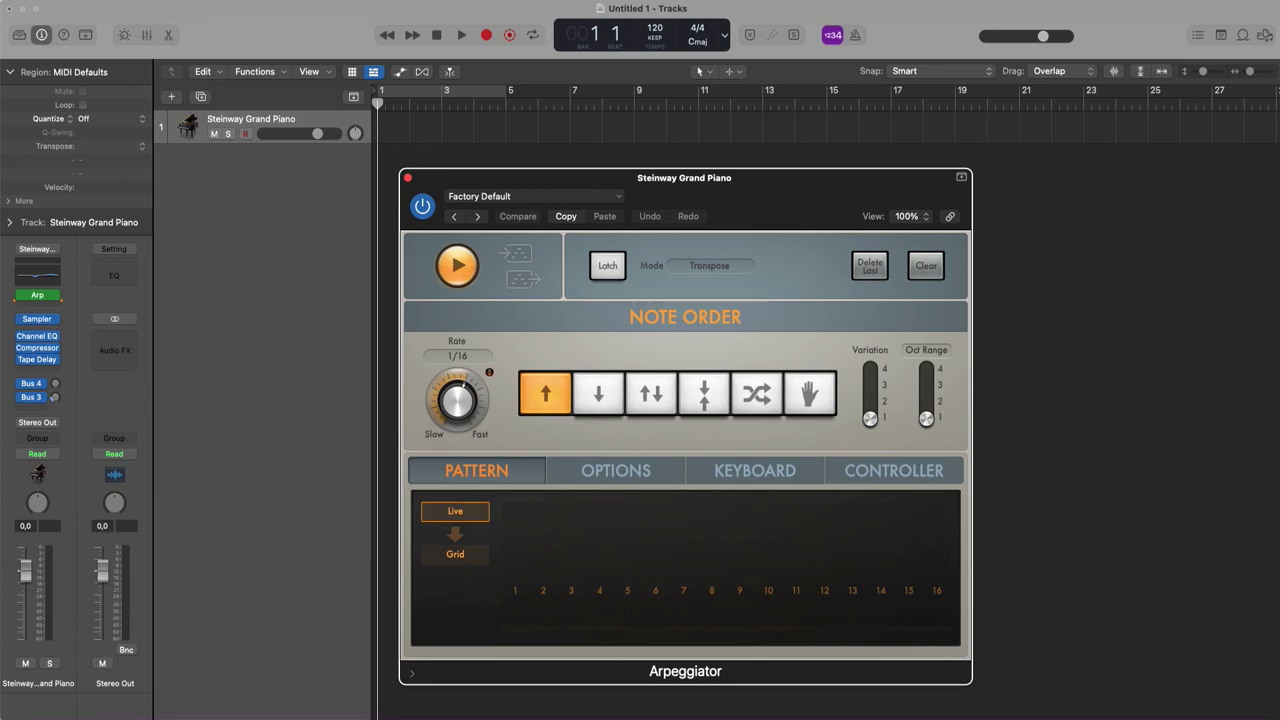
# Show the Musical Typing keyboard and close the Arpeggiator window.
pyautogui.press('super+k')
pyautogui.moveTo(1114, 457); pyautogui.dragTo(1063, 339)
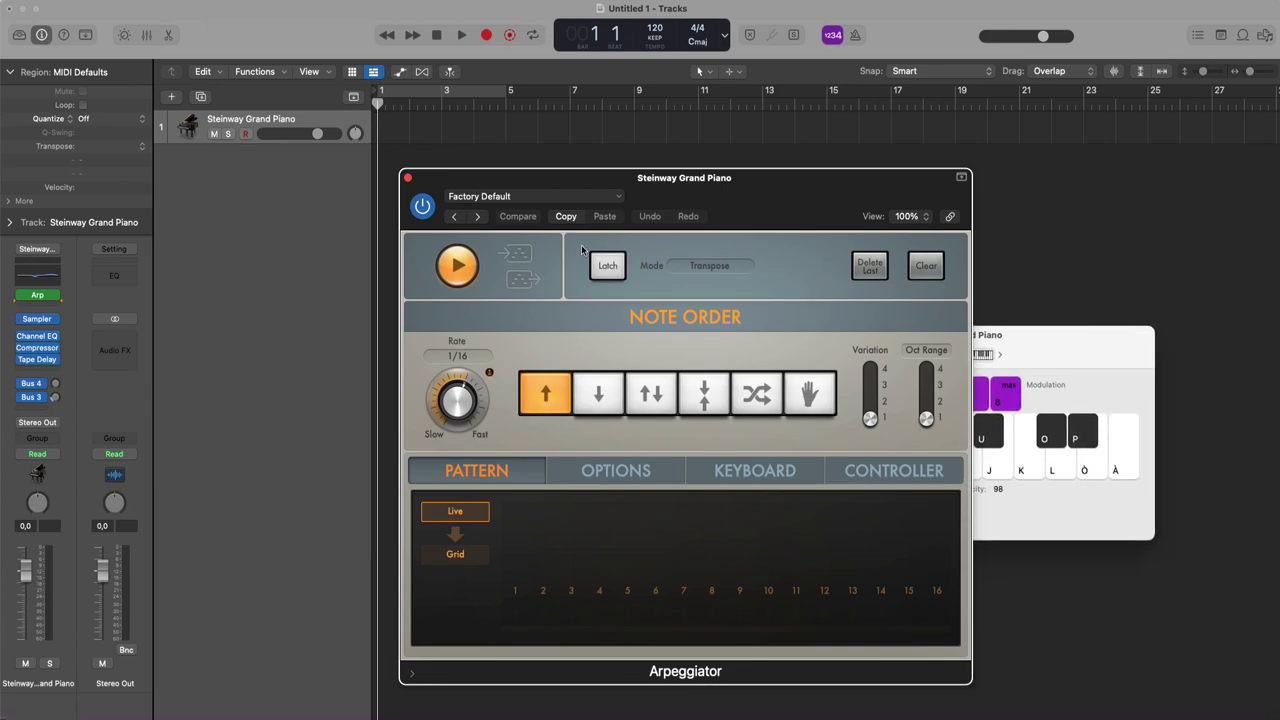
pyautogui.click(409, 178)
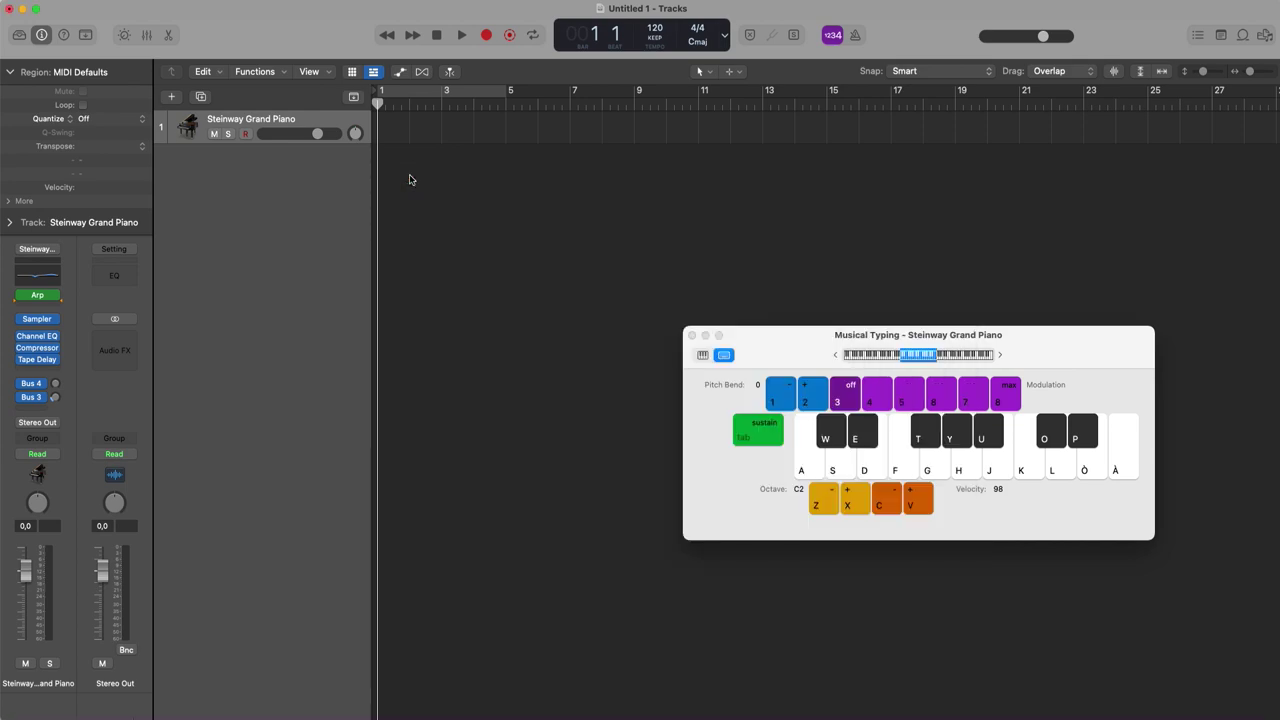
# Audition the arpeggiated piano by playing C and E together on the Musical Typing keyboard.
pyautogui.press('a')
pyautogui.press('d')
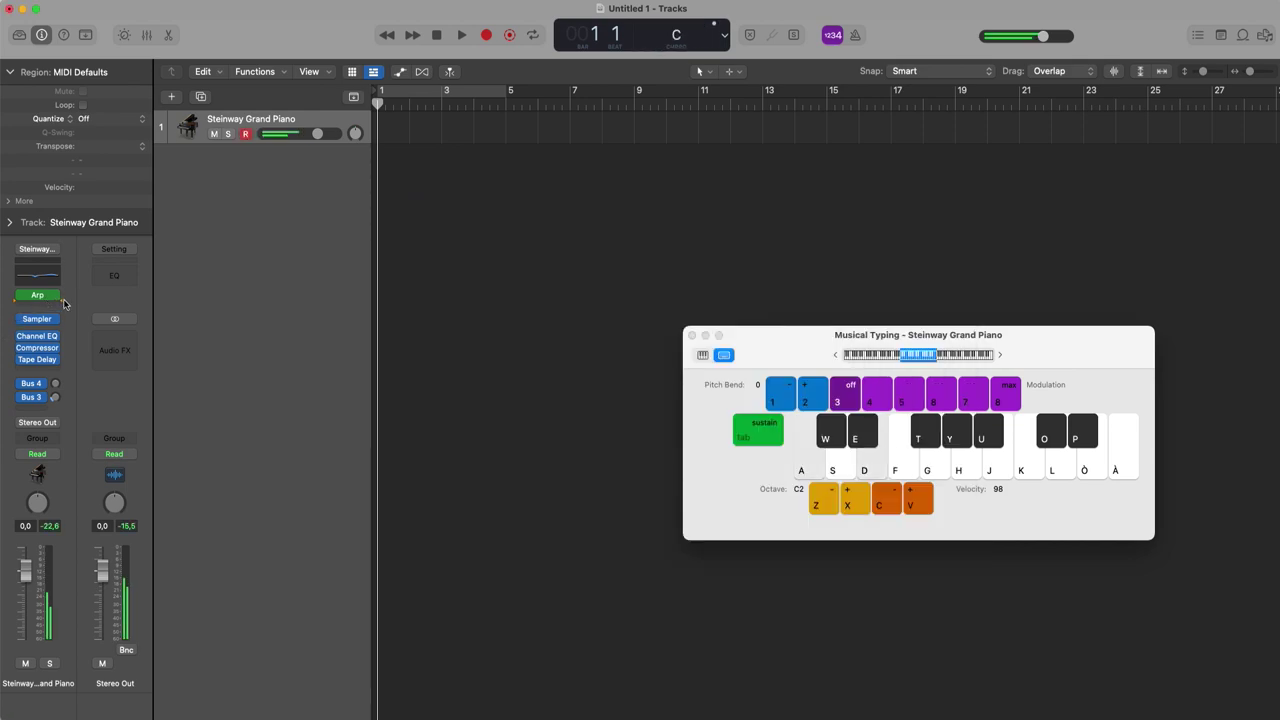
pyautogui.press('a')
pyautogui.press('d')
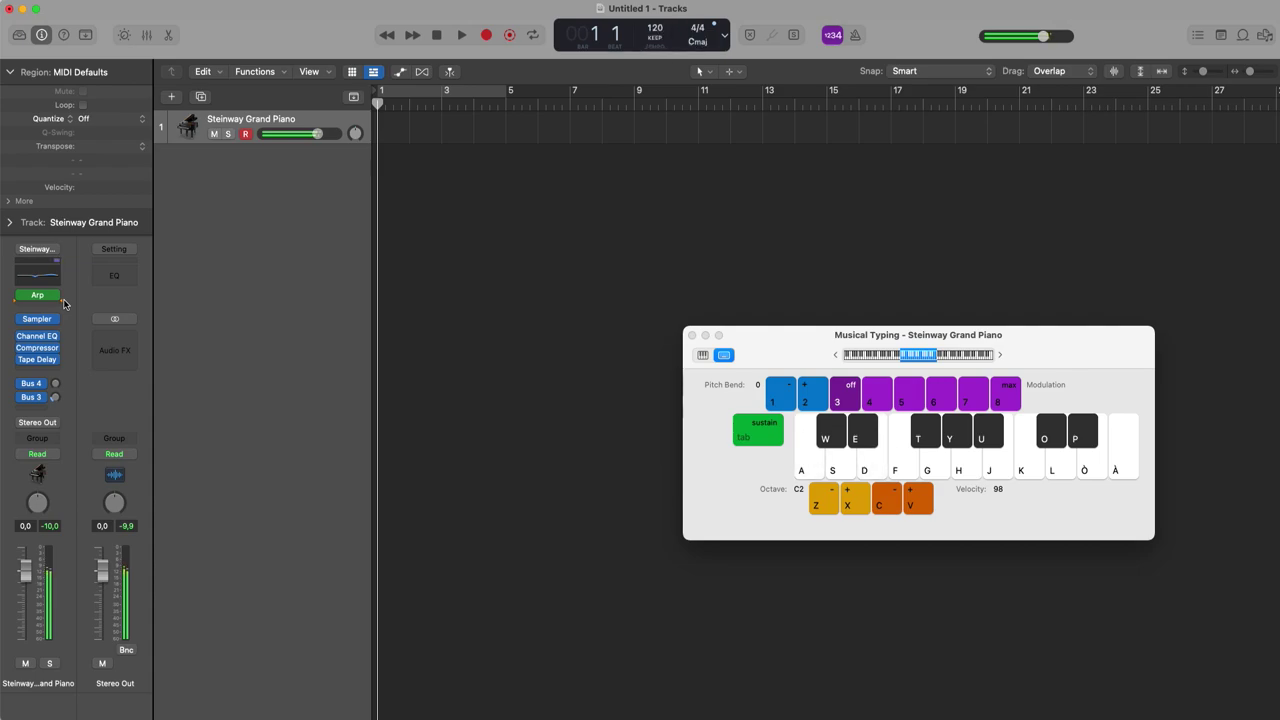
# Record about five bars of arpeggiated notes on the Steinway Grand Piano track with Musical Typing.
pyautogui.press('r')
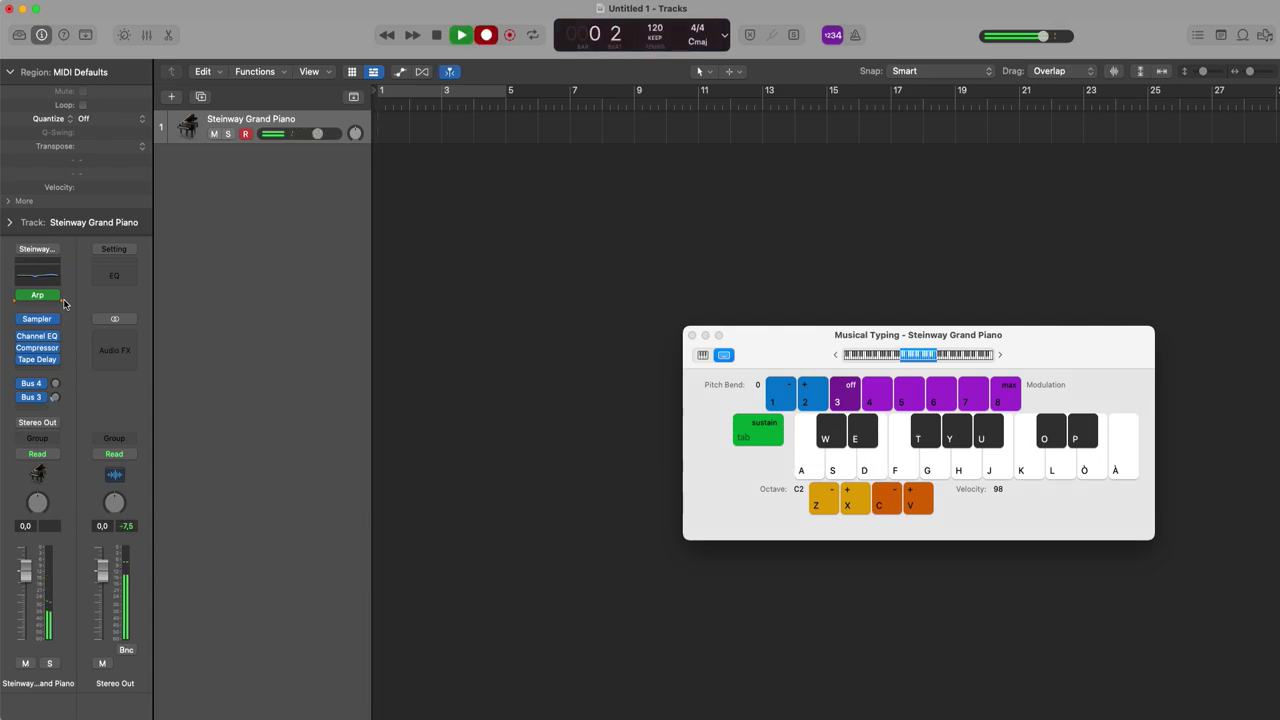
pyautogui.press('f')
pyautogui.press('a')
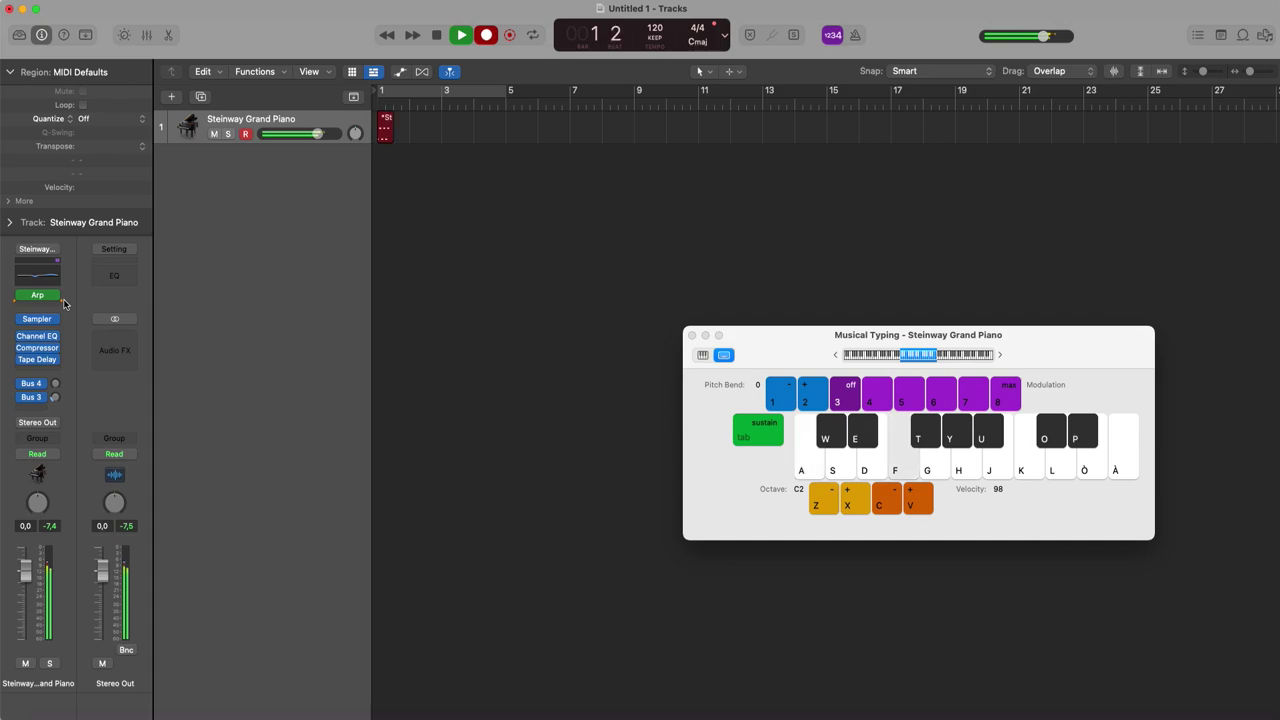
pyautogui.press('d')
pyautogui.press('f')
pyautogui.press('g')
pyautogui.press('d')
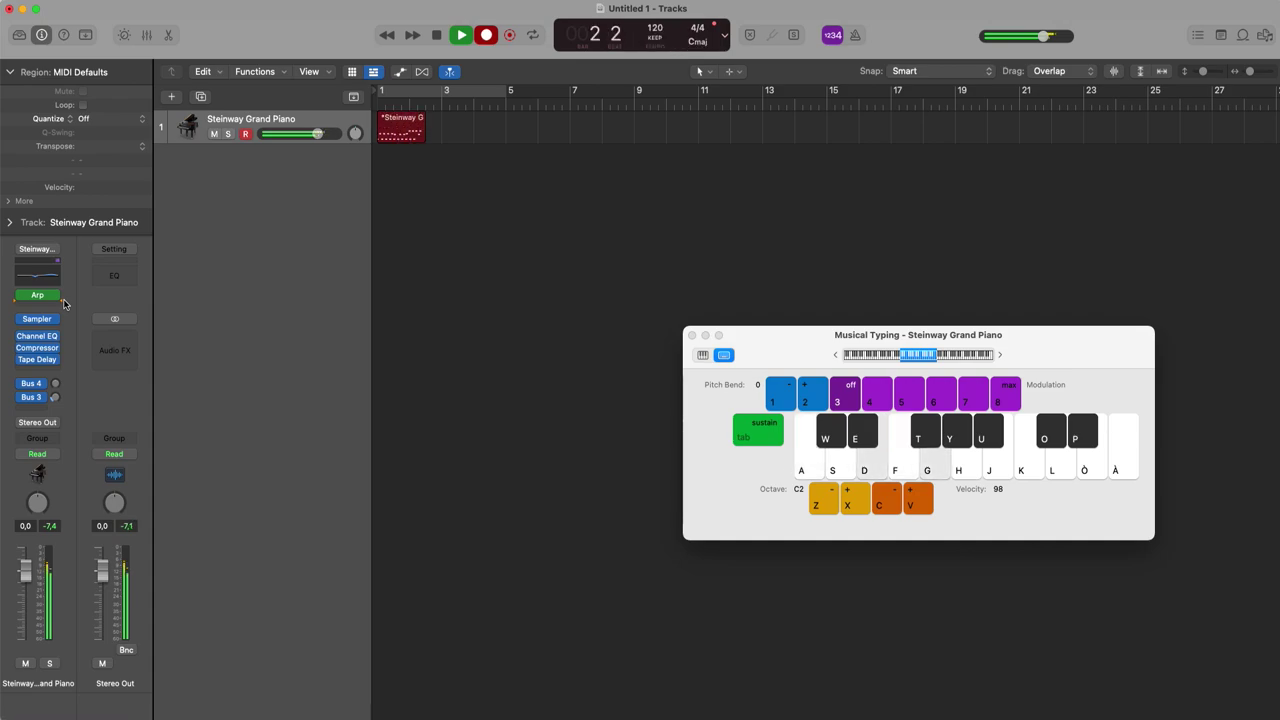
pyautogui.press('s')
pyautogui.press('g')
pyautogui.press('d')
pyautogui.press('g')
pyautogui.press('f')
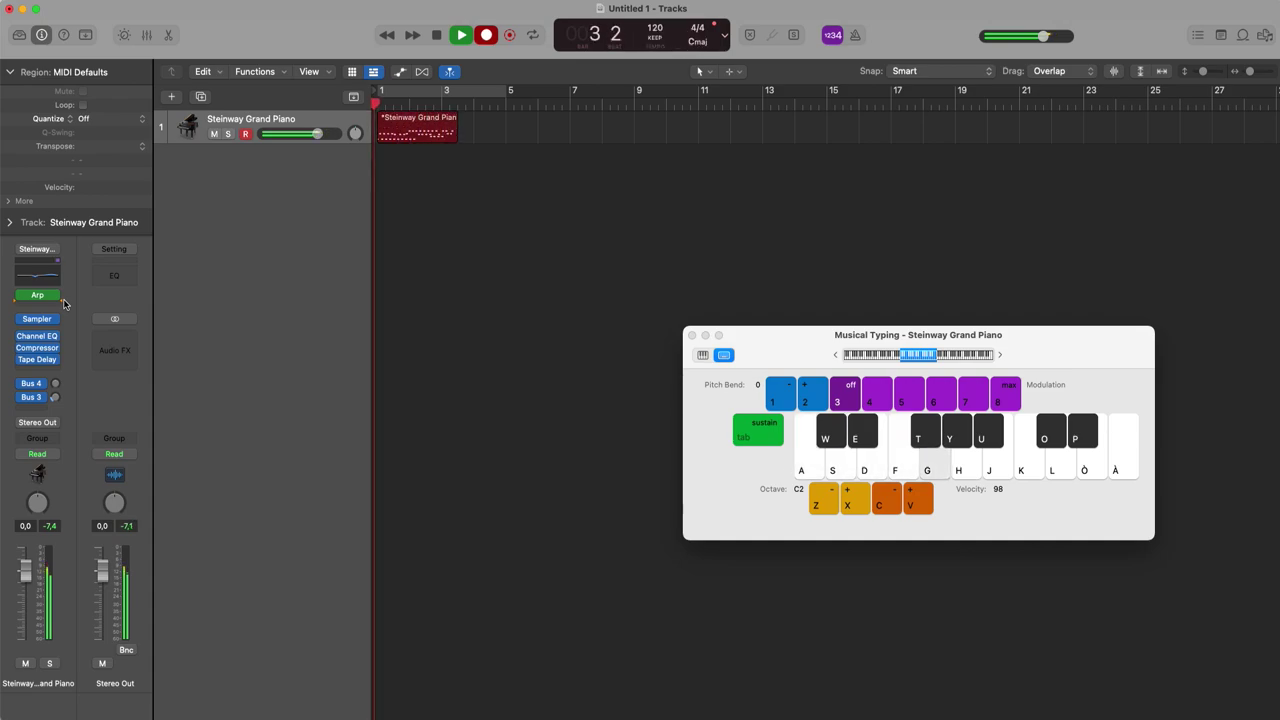
pyautogui.press('d')
pyautogui.press('f')
pyautogui.press('h')
pyautogui.press('g')
pyautogui.press('j')
pyautogui.press('h')
pyautogui.press('j')
pyautogui.press('g')
pyautogui.press('f')
pyautogui.press('d')
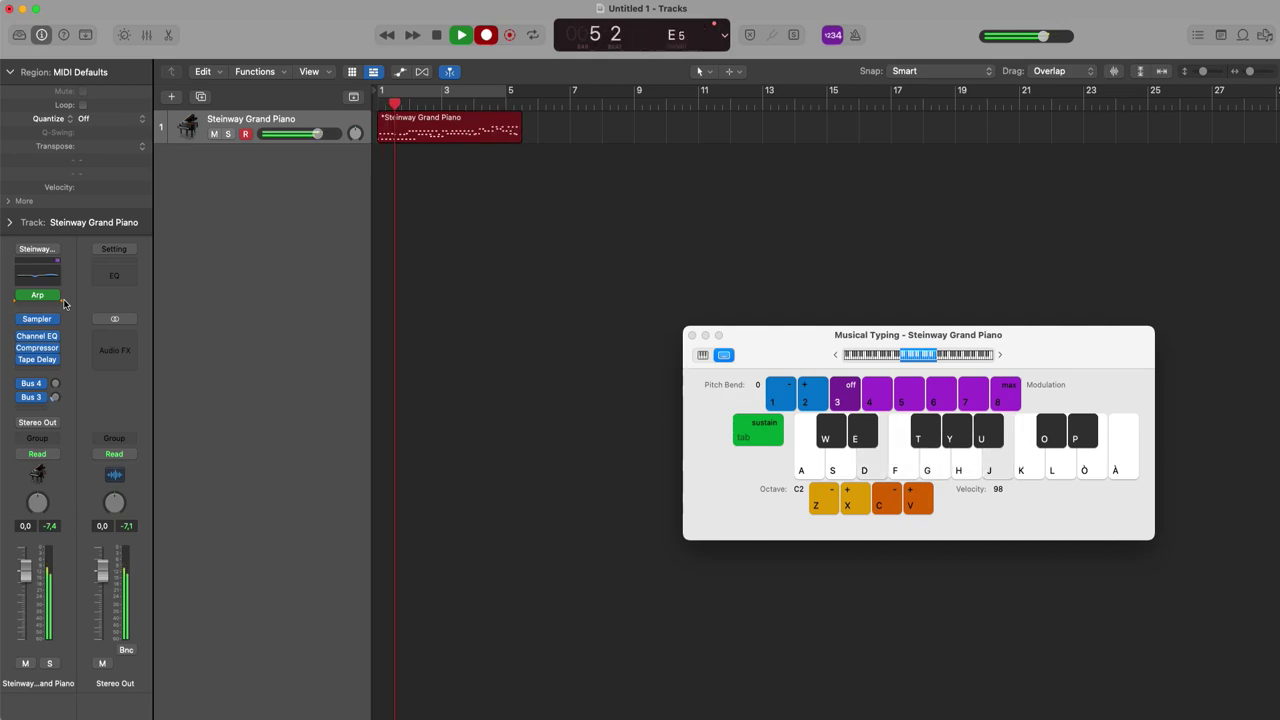
pyautogui.press('j')
pyautogui.press('space')
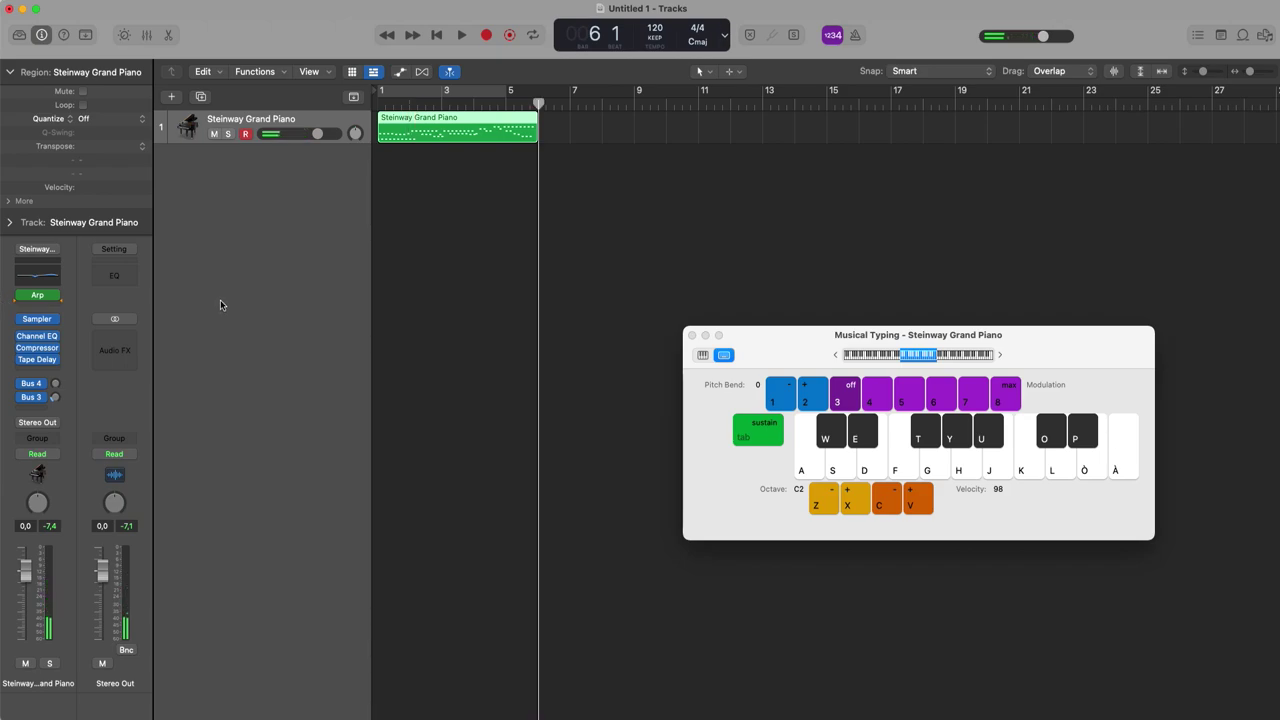
# Check the Arpeggiator slot's recording option, close Musical Typing and examine the notes in the recorded region.
pyautogui.click(56, 298)
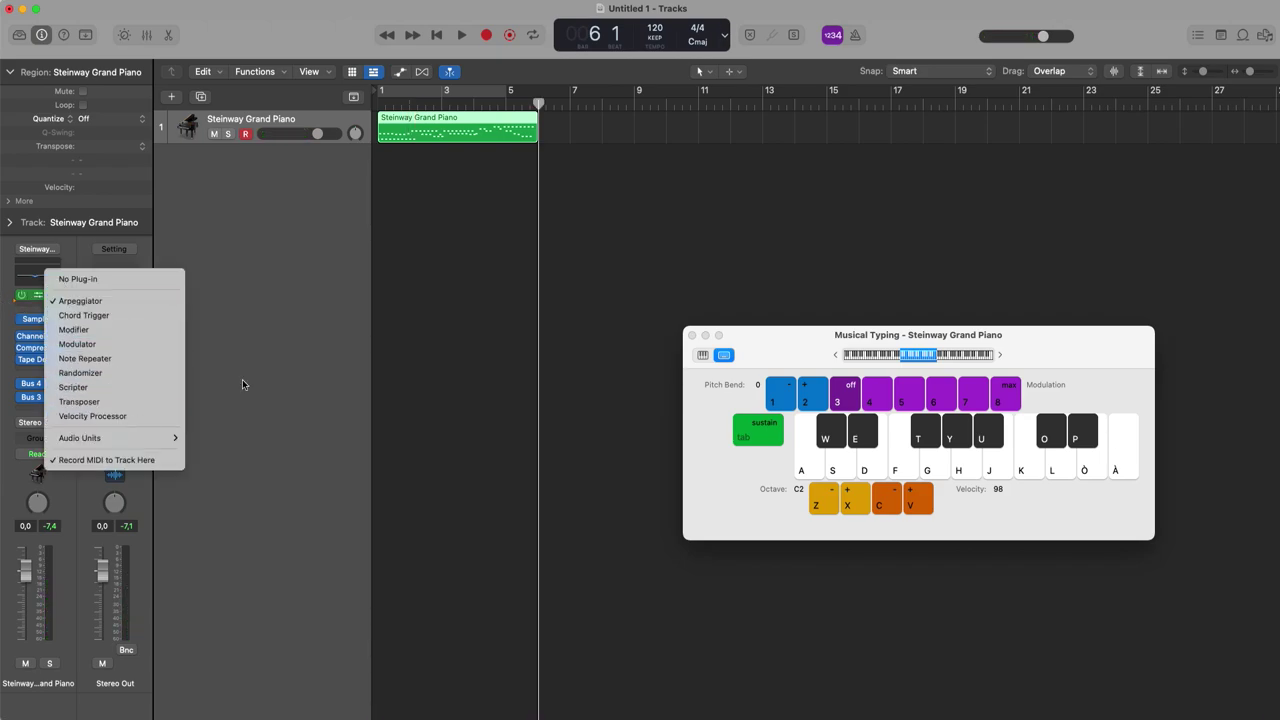
pyautogui.click(466, 135)
pyautogui.press('z')
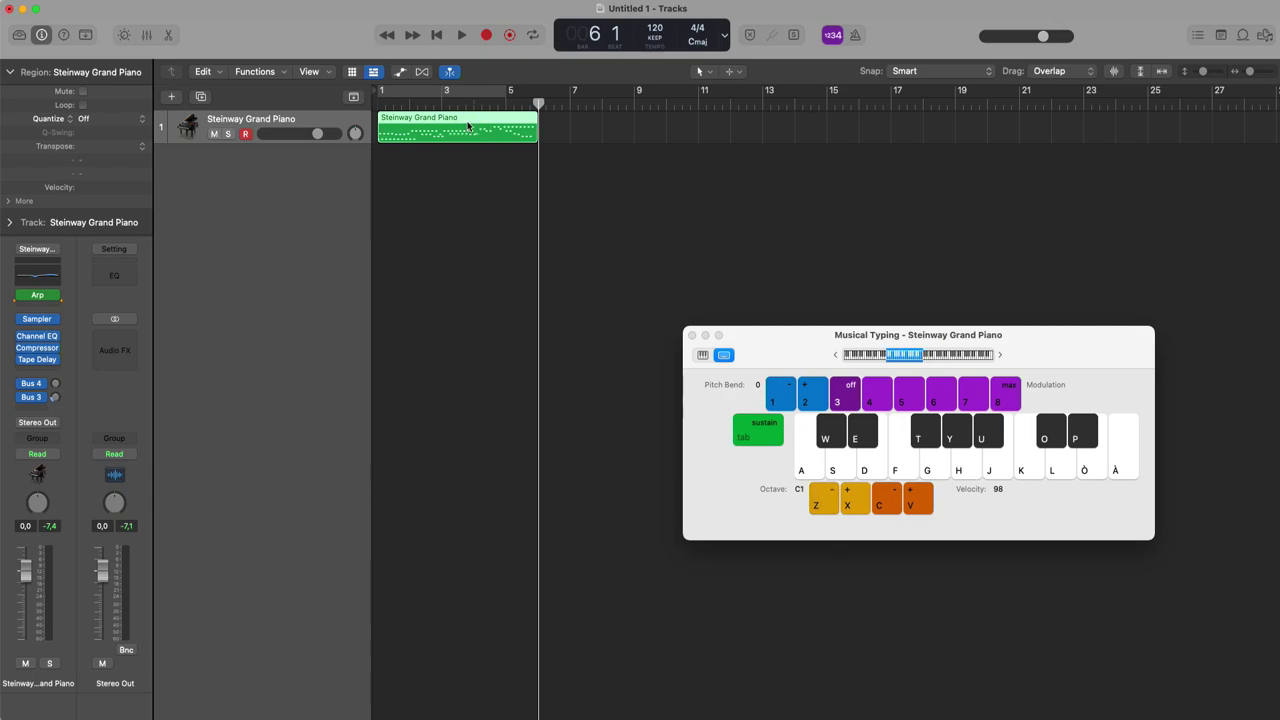
pyautogui.click(688, 335)
pyautogui.press('z')
pyautogui.press('z')
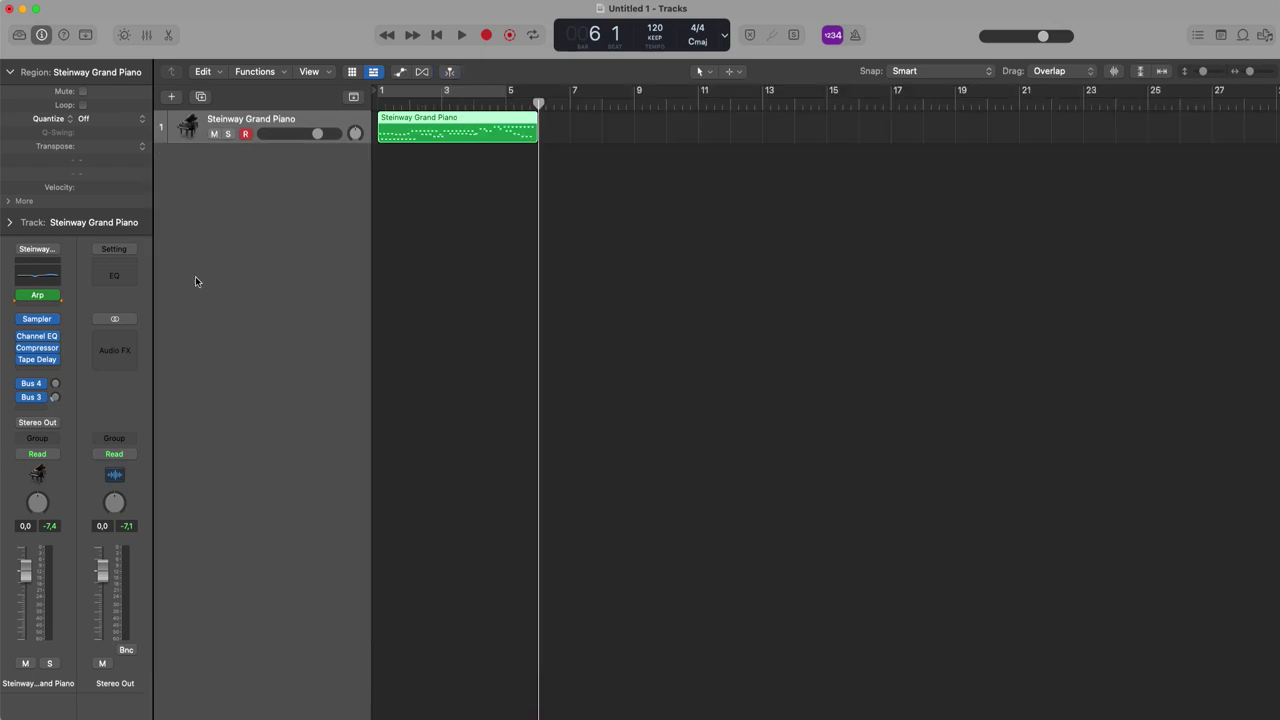
# Turn off Record MIDI to Track Here on the Arpeggiator slot and delete the recorded piano region.
pyautogui.click(55, 295)
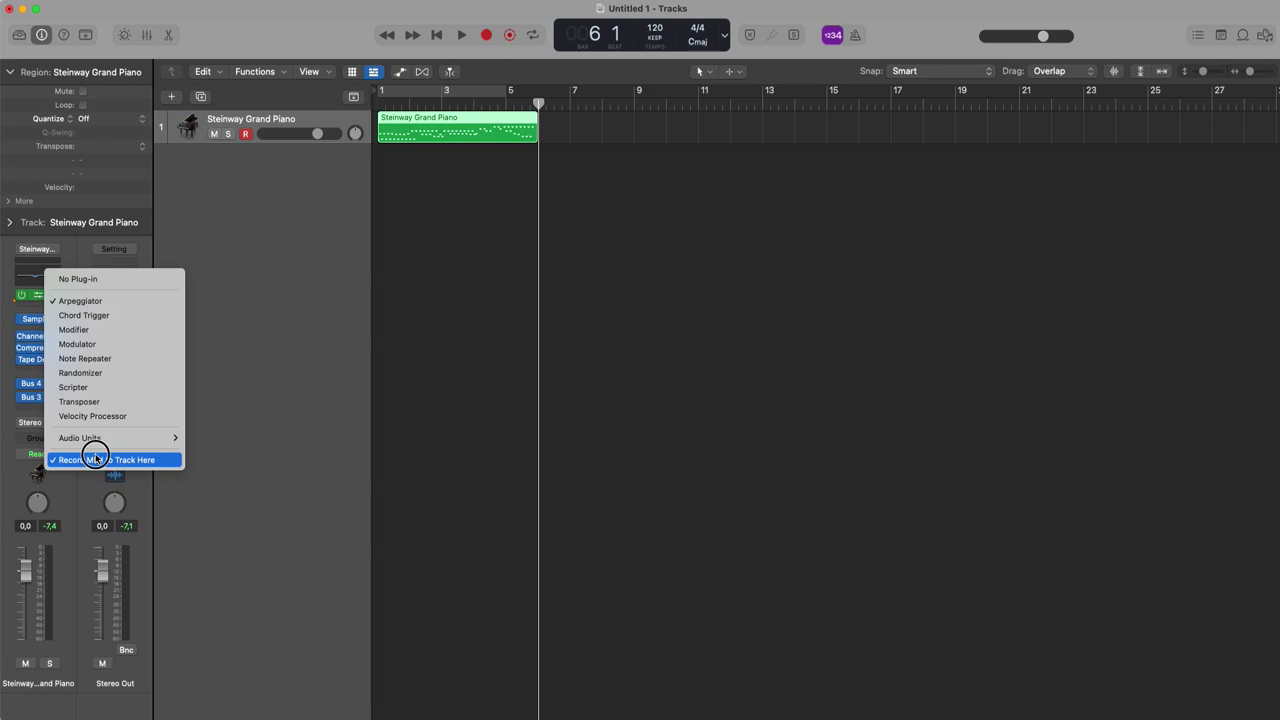
pyautogui.click(509, 284)
pyautogui.click(500, 246)
pyautogui.click(477, 141)
pyautogui.press('Delete')
pyautogui.press('Return')
pyautogui.press('space')
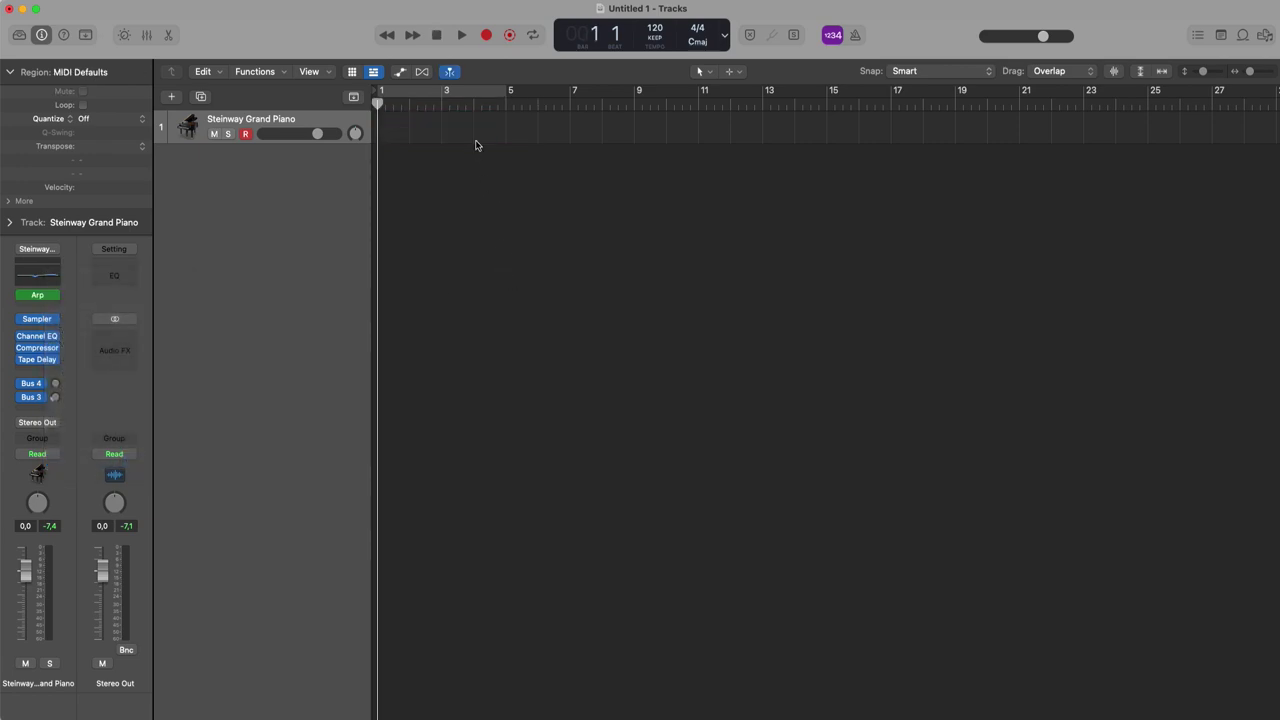
# Record a new piano take of about three bars from bar 1 using the Musical Typing keyboard.
pyautogui.press('r')
pyautogui.press('super+k')
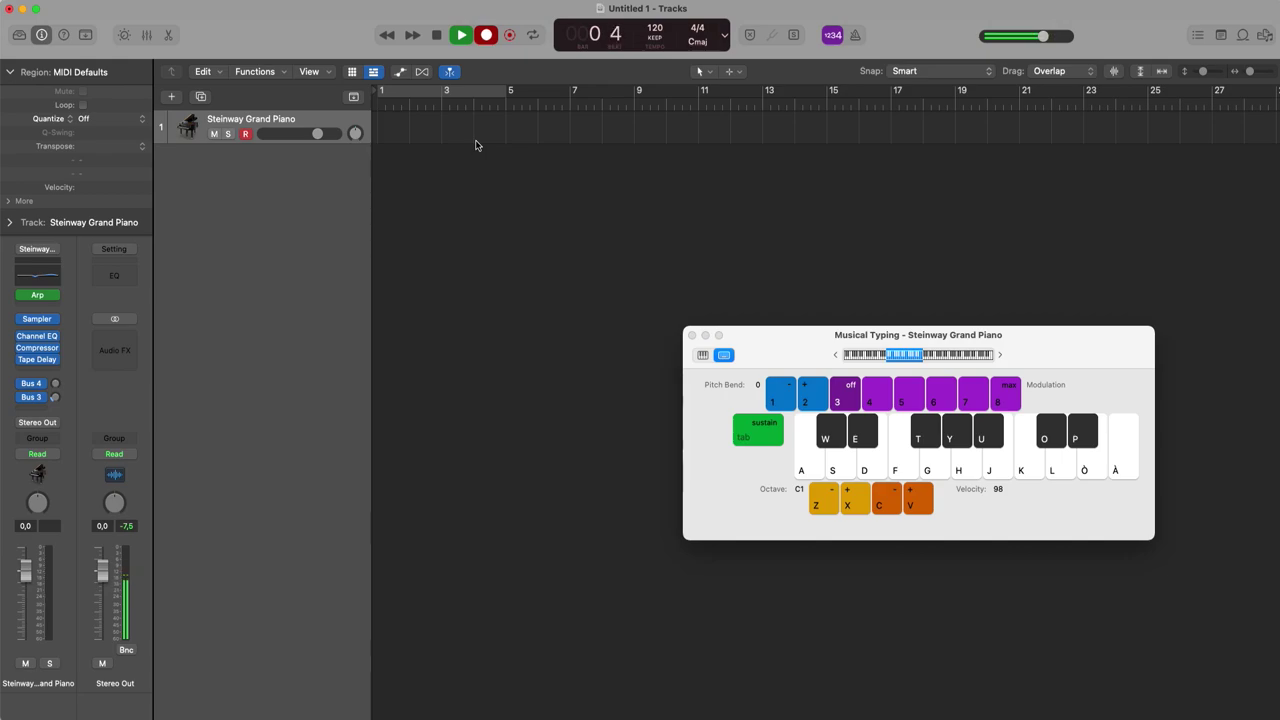
pyautogui.press('a')
pyautogui.press('f')
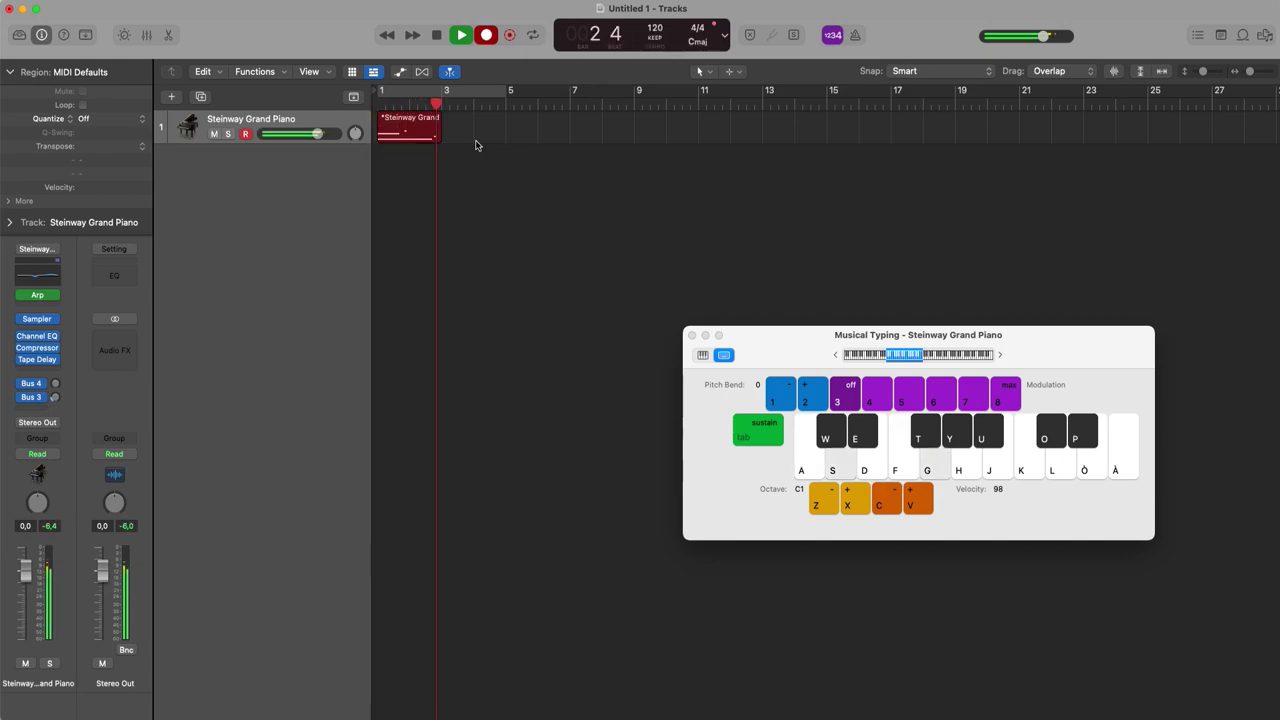
pyautogui.press('space')
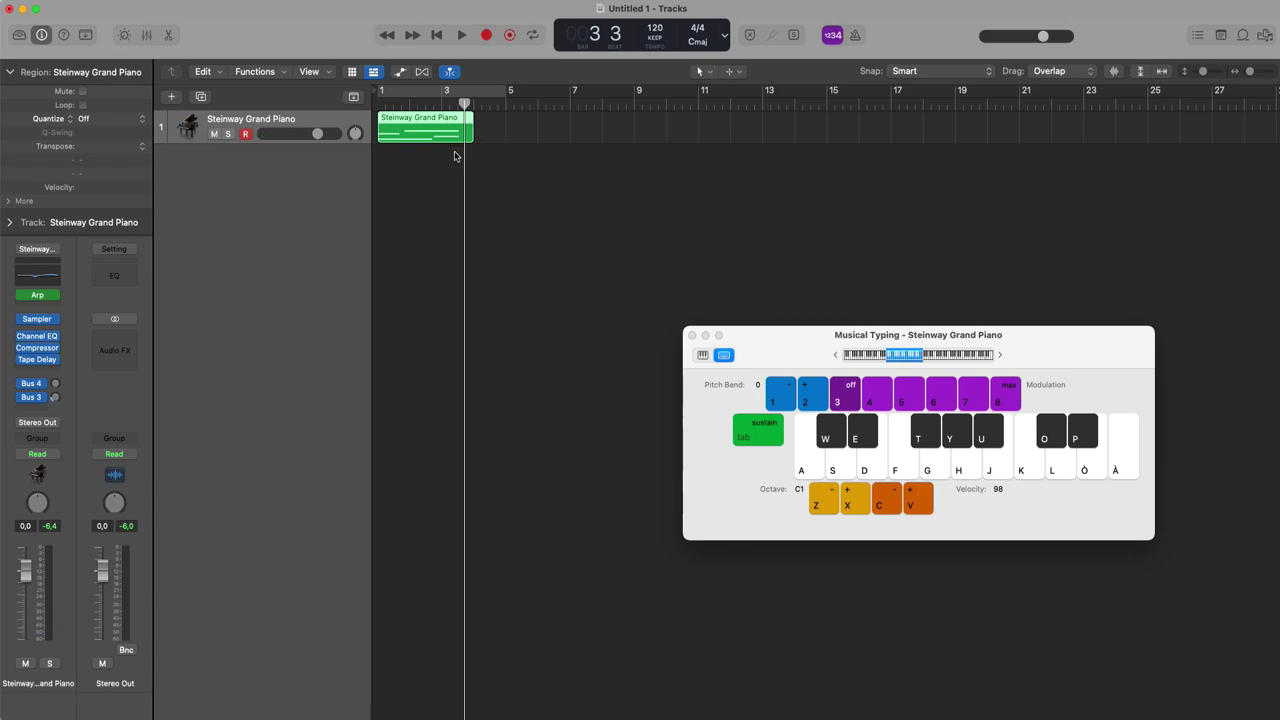
# Look at the Arpeggiator plug-in, then delete the recorded piano region, returning the playhead to bar 1.
pyautogui.click(446, 190)
pyautogui.click(40, 298)
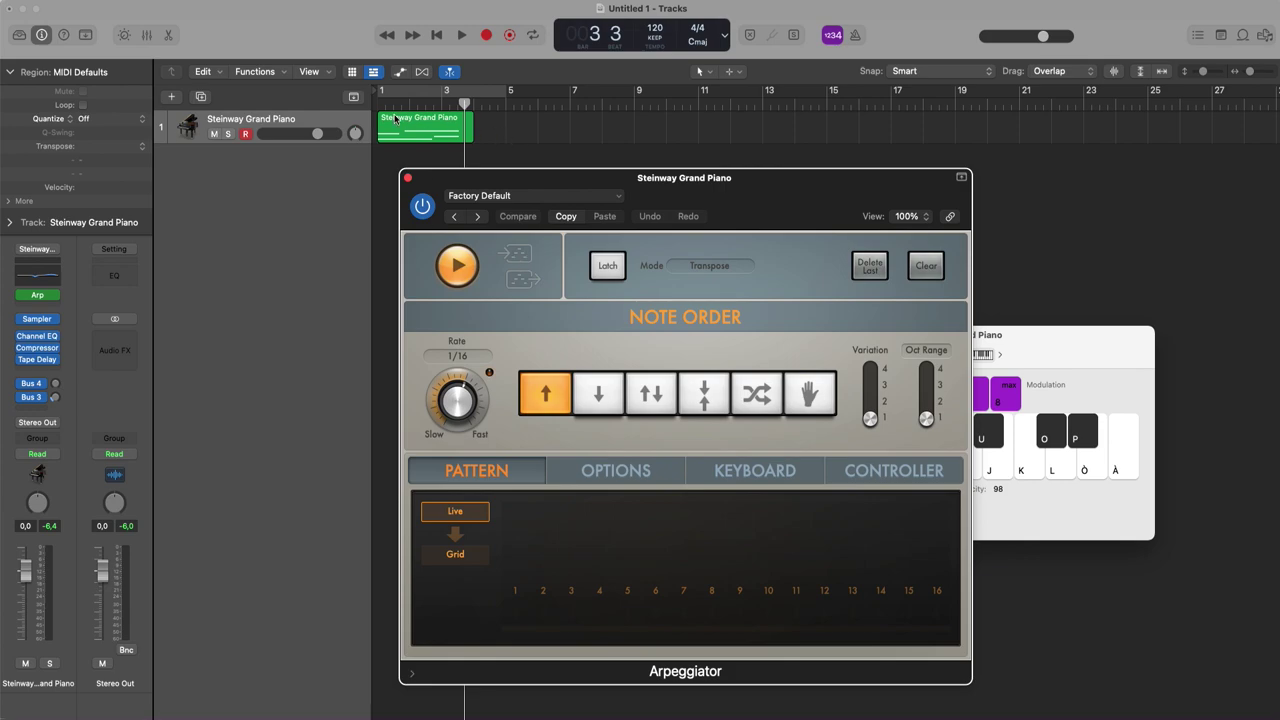
pyautogui.click(407, 178)
pyautogui.click(403, 141)
pyautogui.press('Delete')
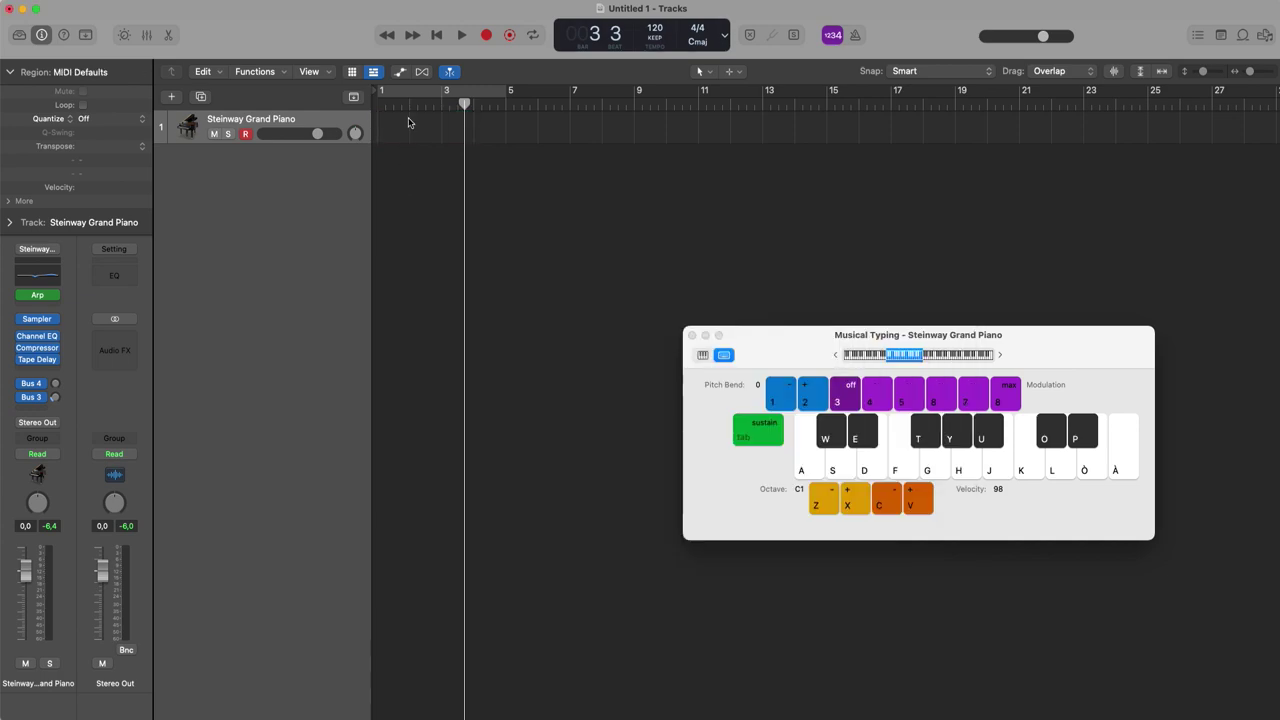
pyautogui.press('Return')
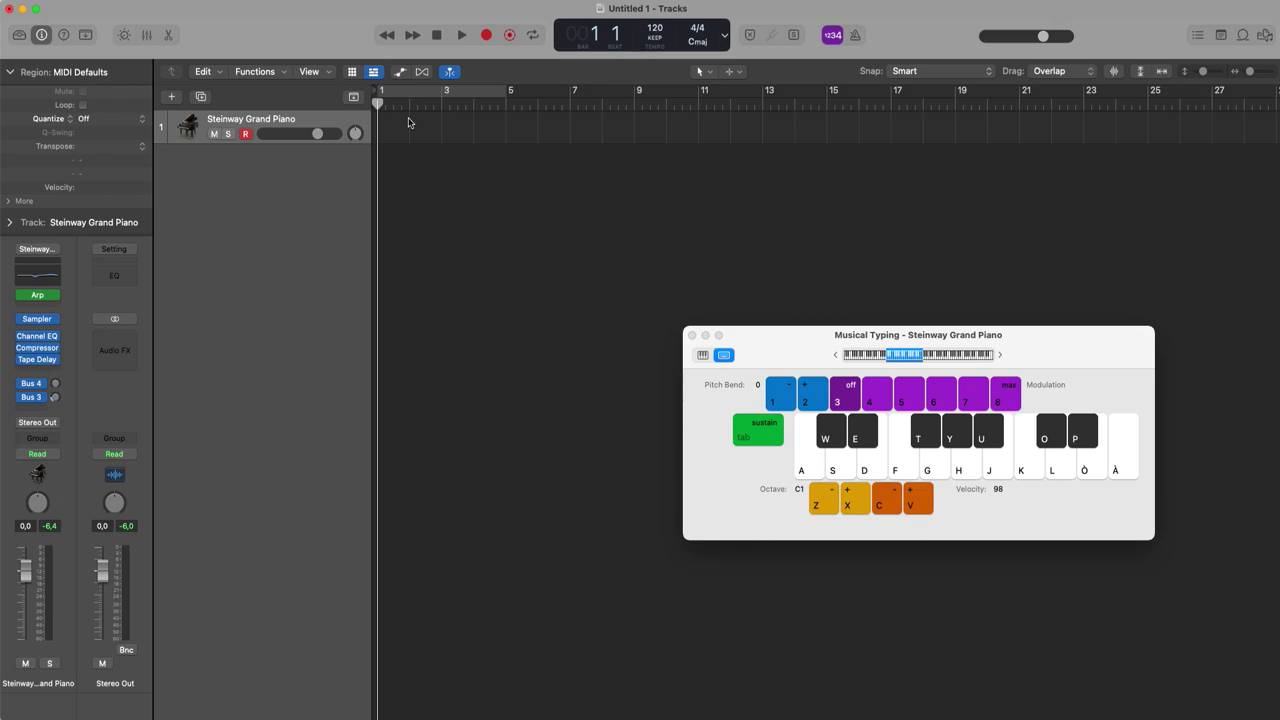
# Add the Sync control to the control bar and set the synchronization mode to Ableton Link.
pyautogui.rightClick(890, 32)
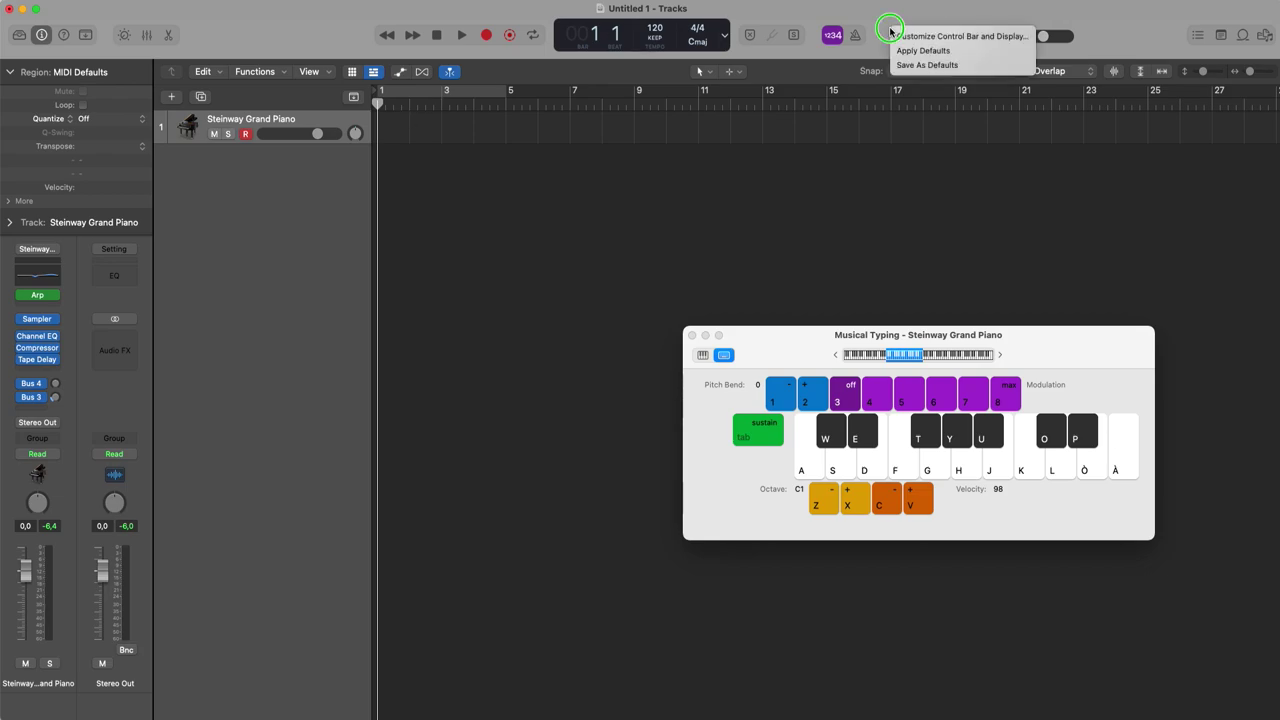
pyautogui.click(967, 37)
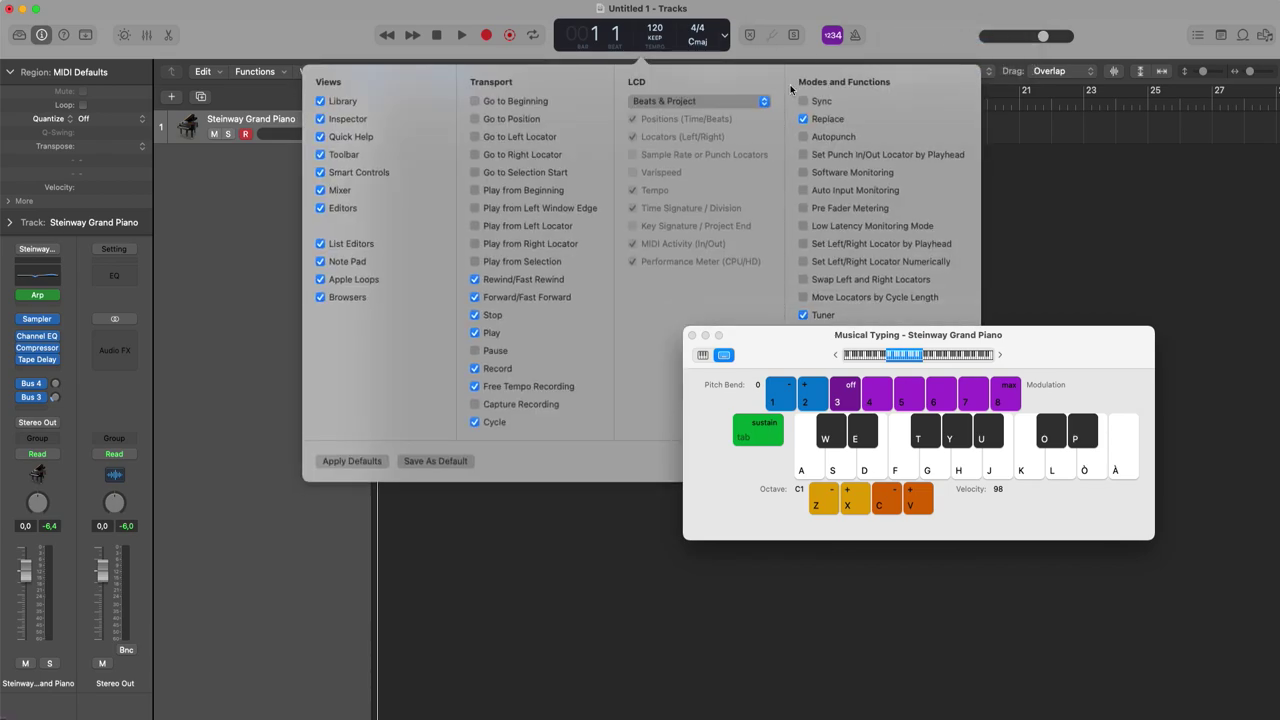
pyautogui.click(802, 101)
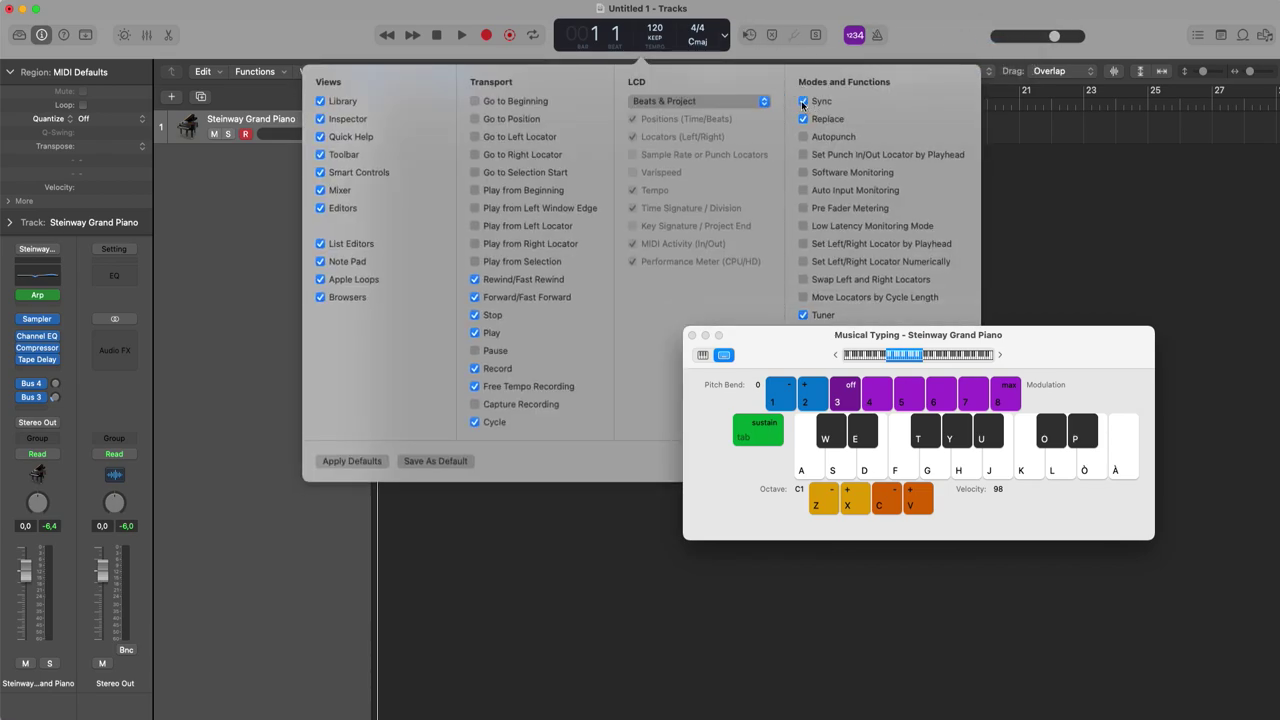
pyautogui.click(693, 335)
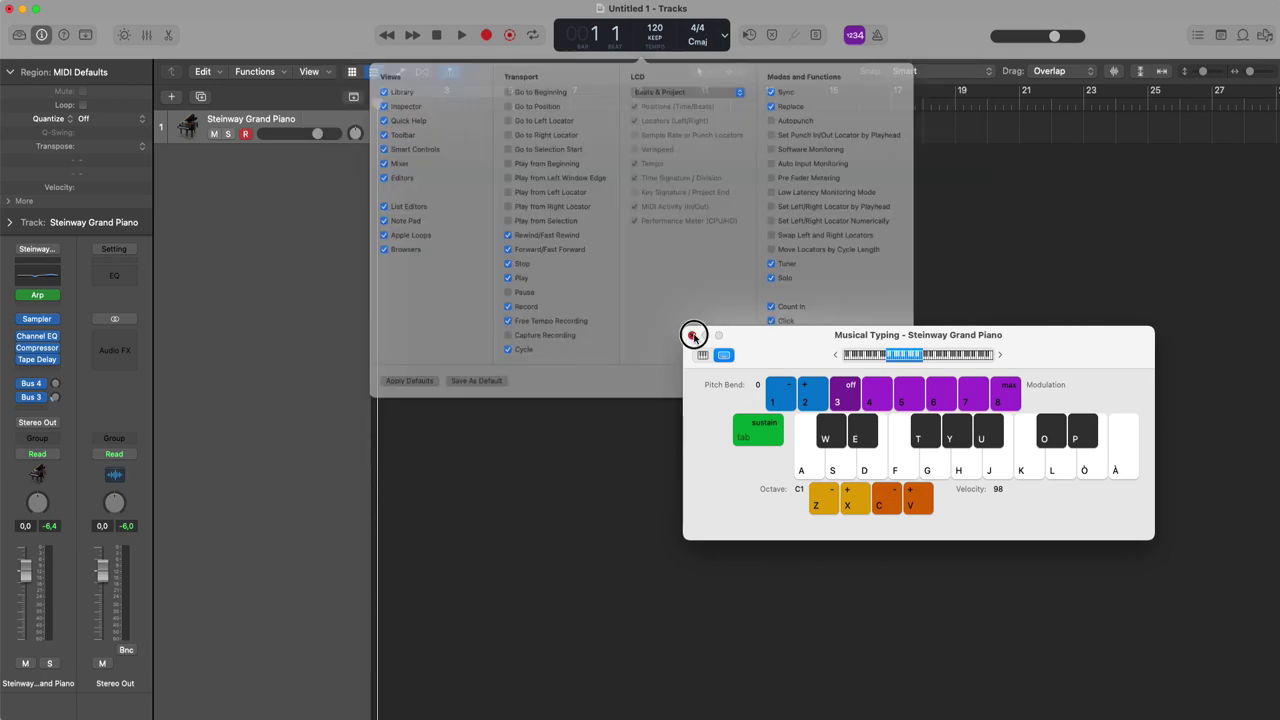
pyautogui.click(750, 37)
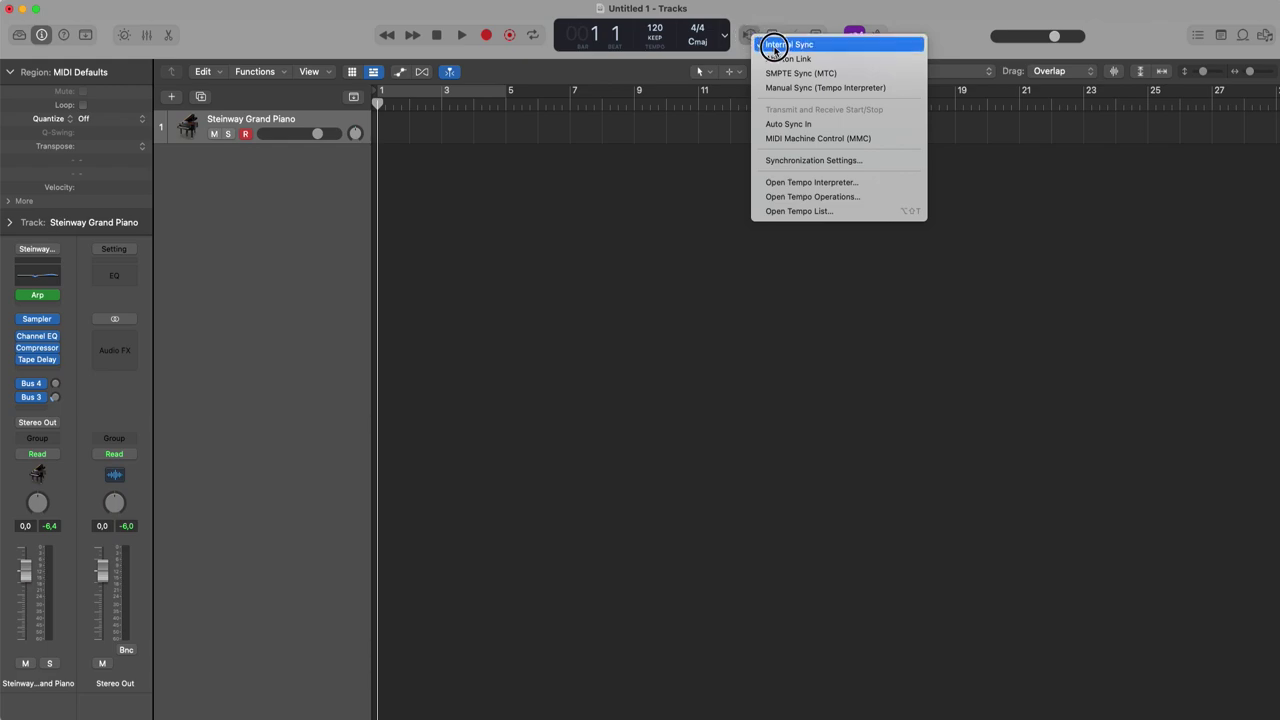
pyautogui.click(777, 59)
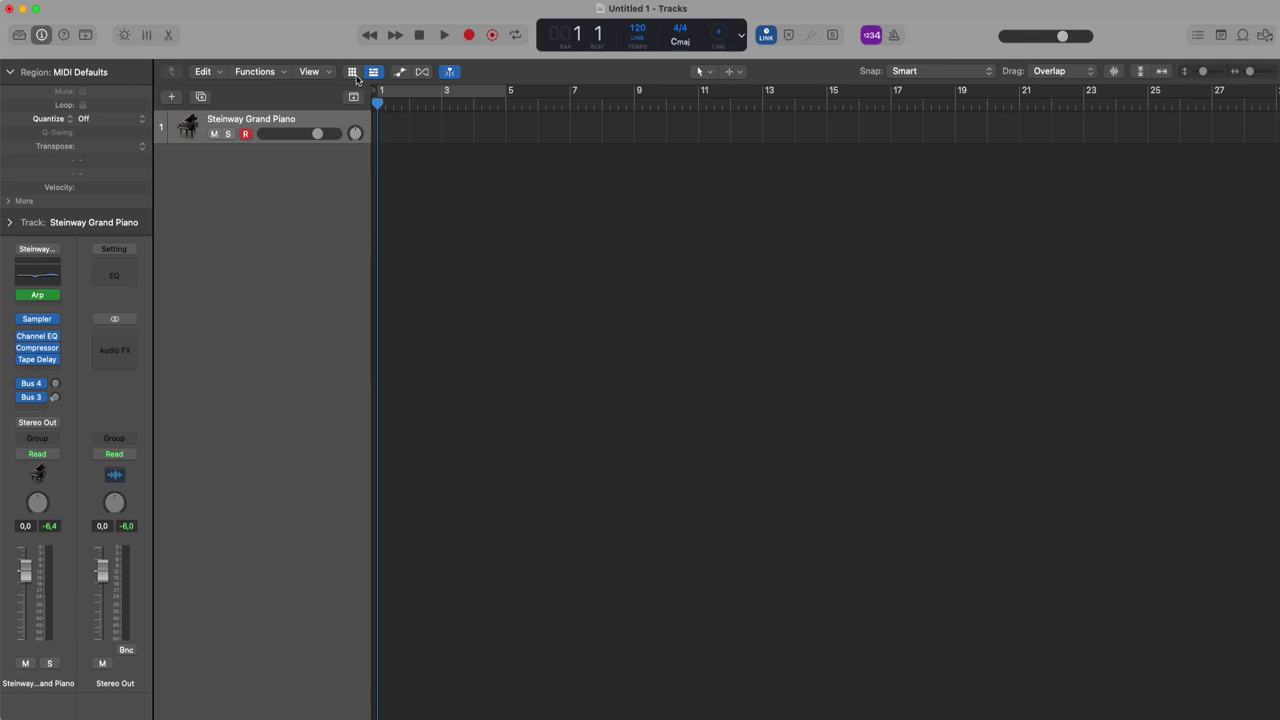
# View the Live Loops grid, return to the Tracks area and turn Ableton Link off.
pyautogui.click(355, 72)
pyautogui.click(373, 72)
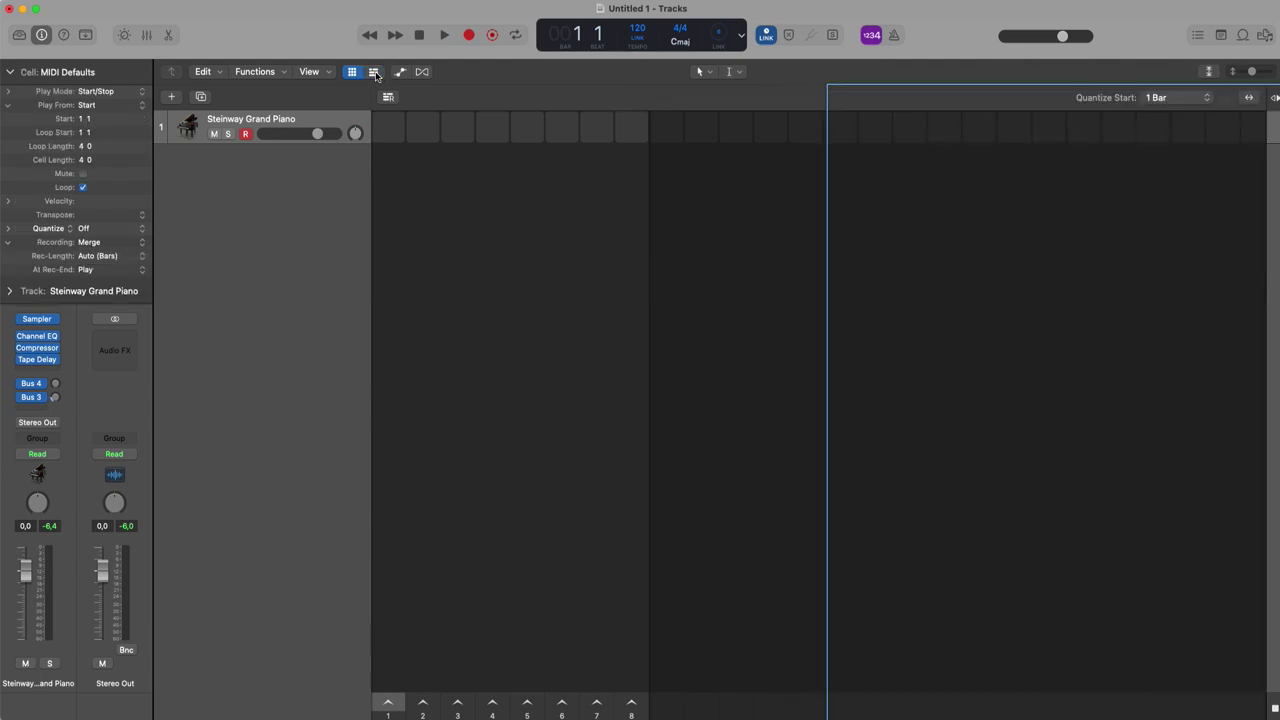
pyautogui.click(353, 72)
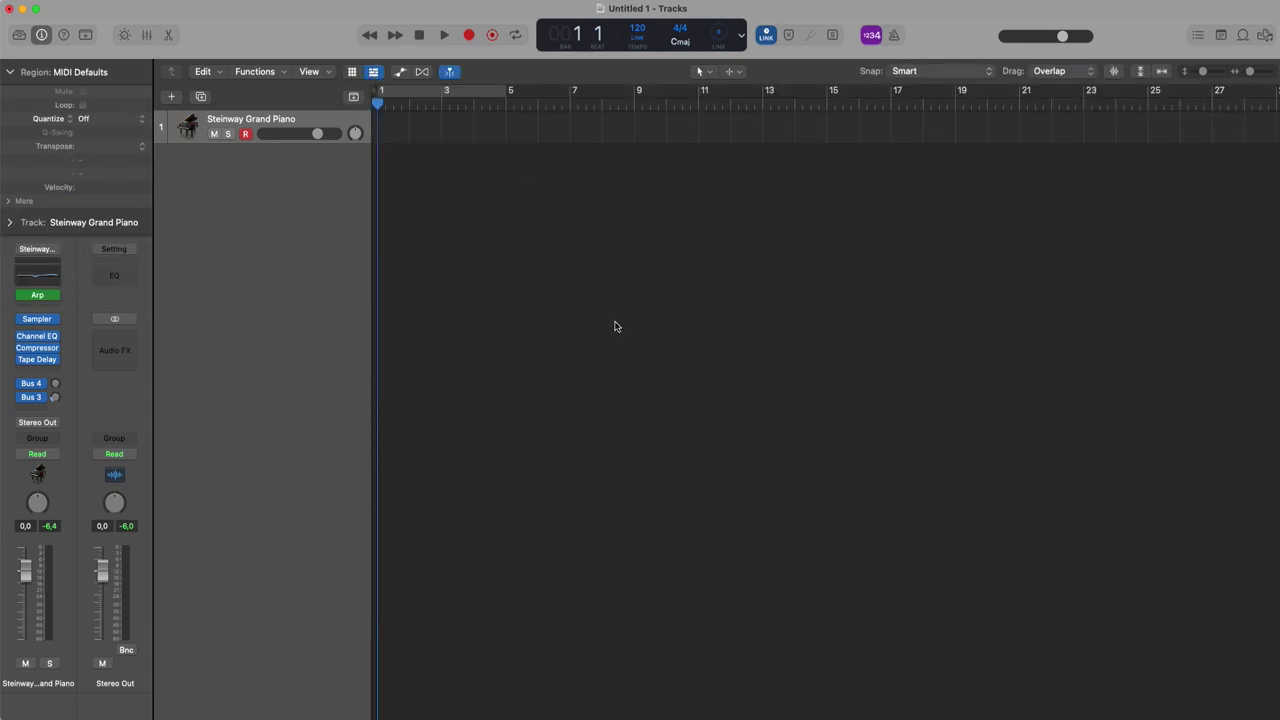
pyautogui.click(766, 36)
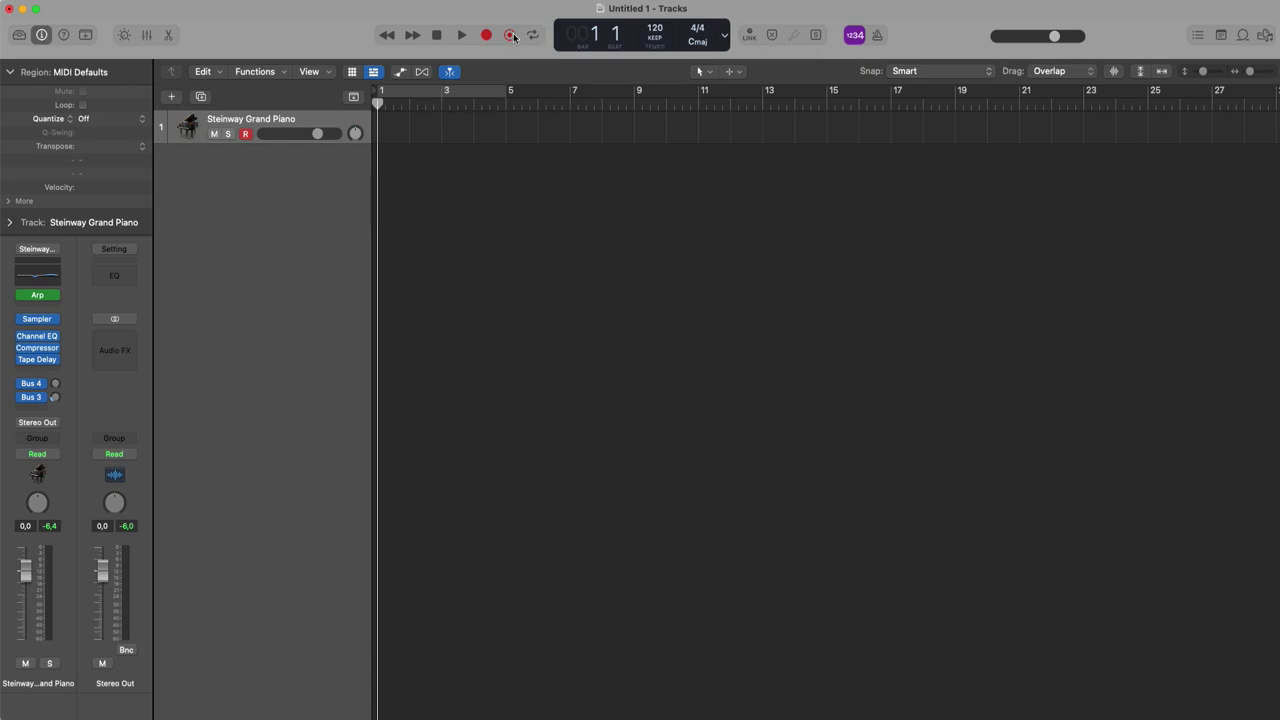
# Show the Capture Recording control in the control bar and remove it again.
pyautogui.rightClick(319, 40)
pyautogui.click(381, 43)
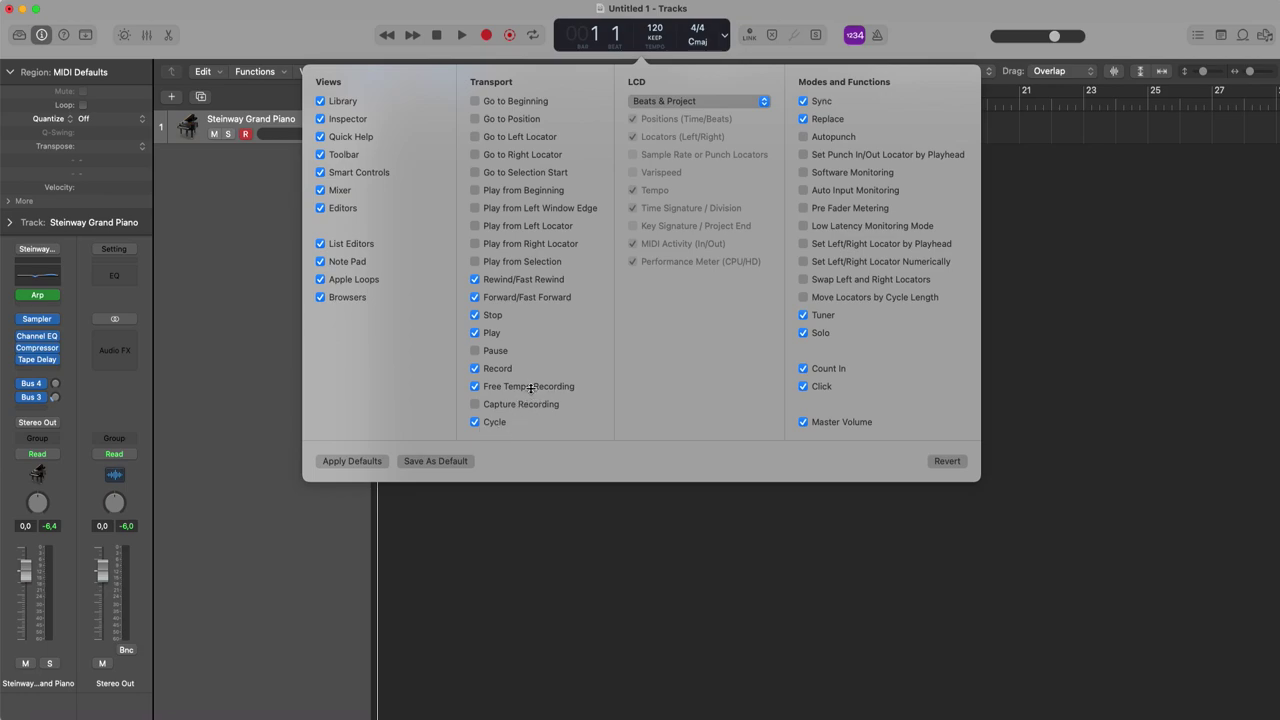
pyautogui.click(475, 404)
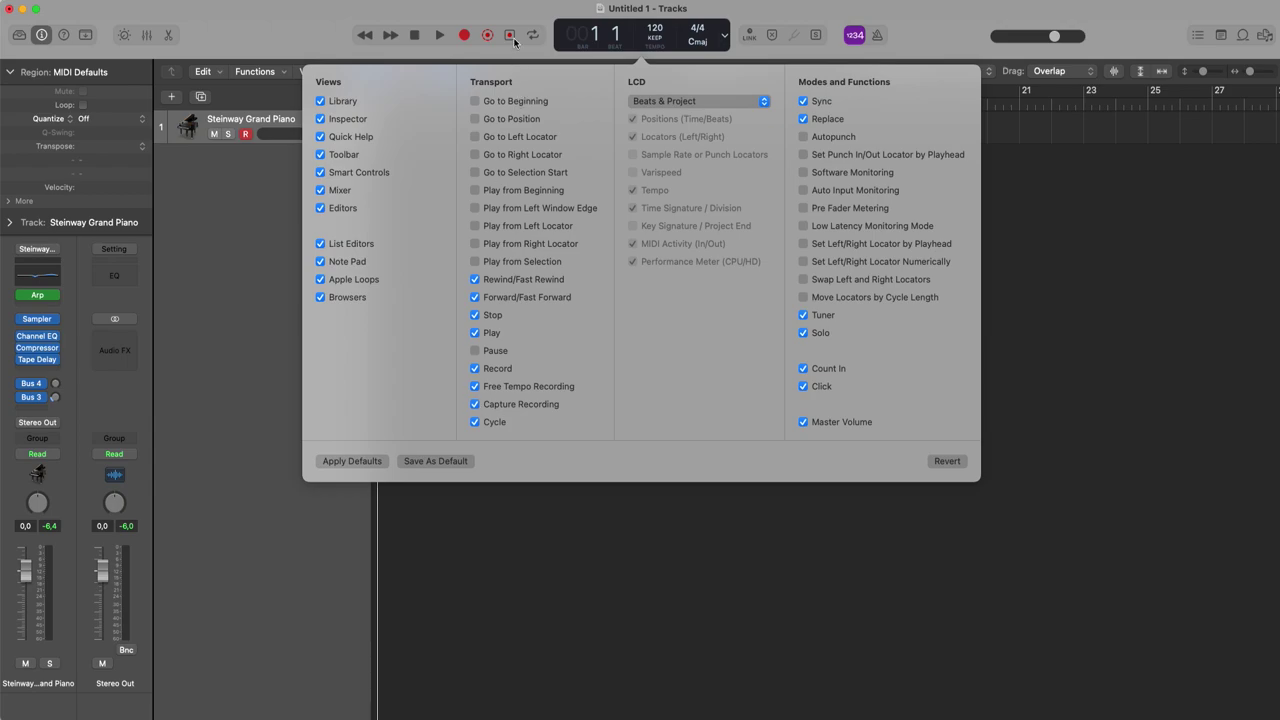
pyautogui.click(476, 405)
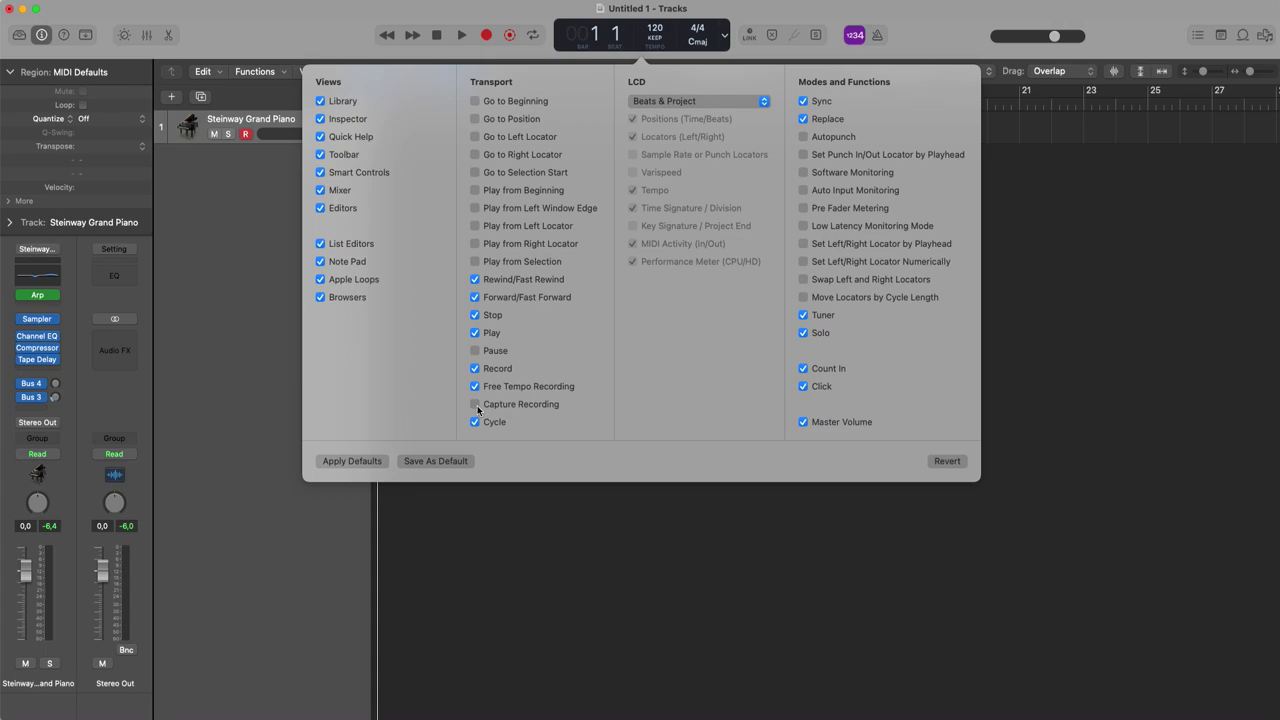
pyautogui.click(781, 628)
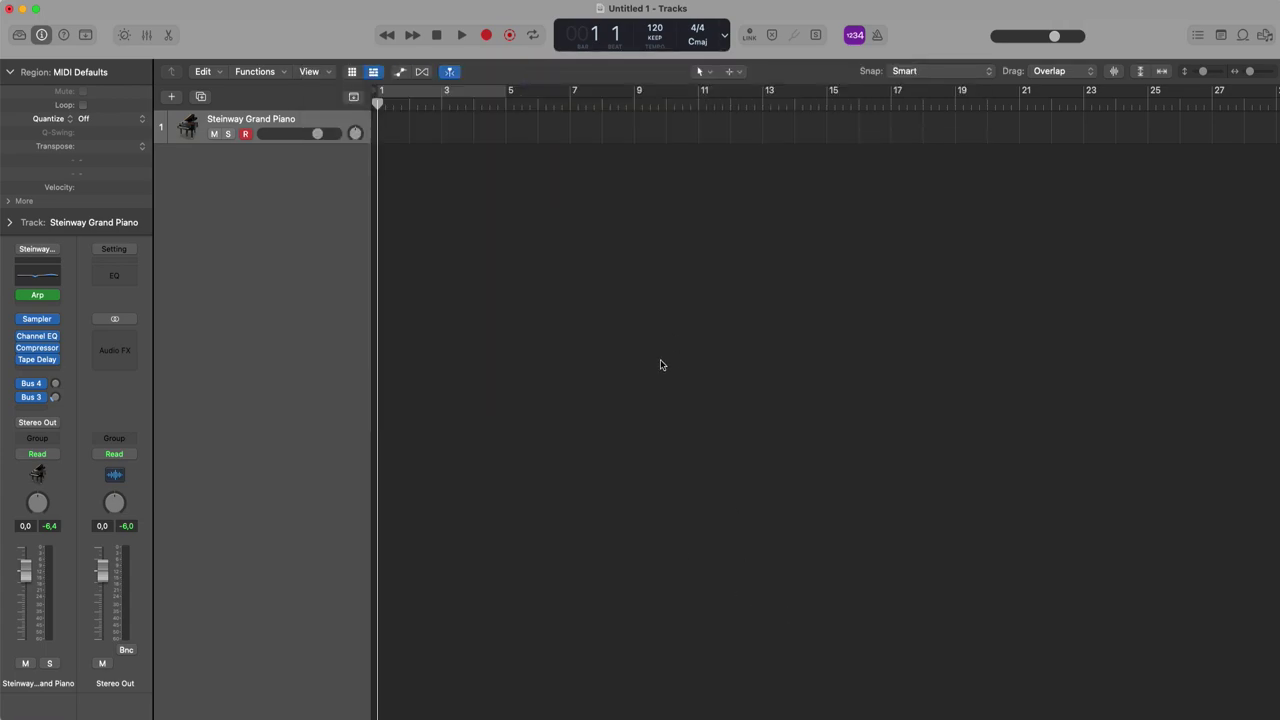
# Open the Musical Typing keyboard and turn off both the count-in and the Arpeggiator.
pyautogui.press('super+k')
pyautogui.click(855, 35)
pyautogui.click(829, 460)
pyautogui.press('f')
pyautogui.press('g')
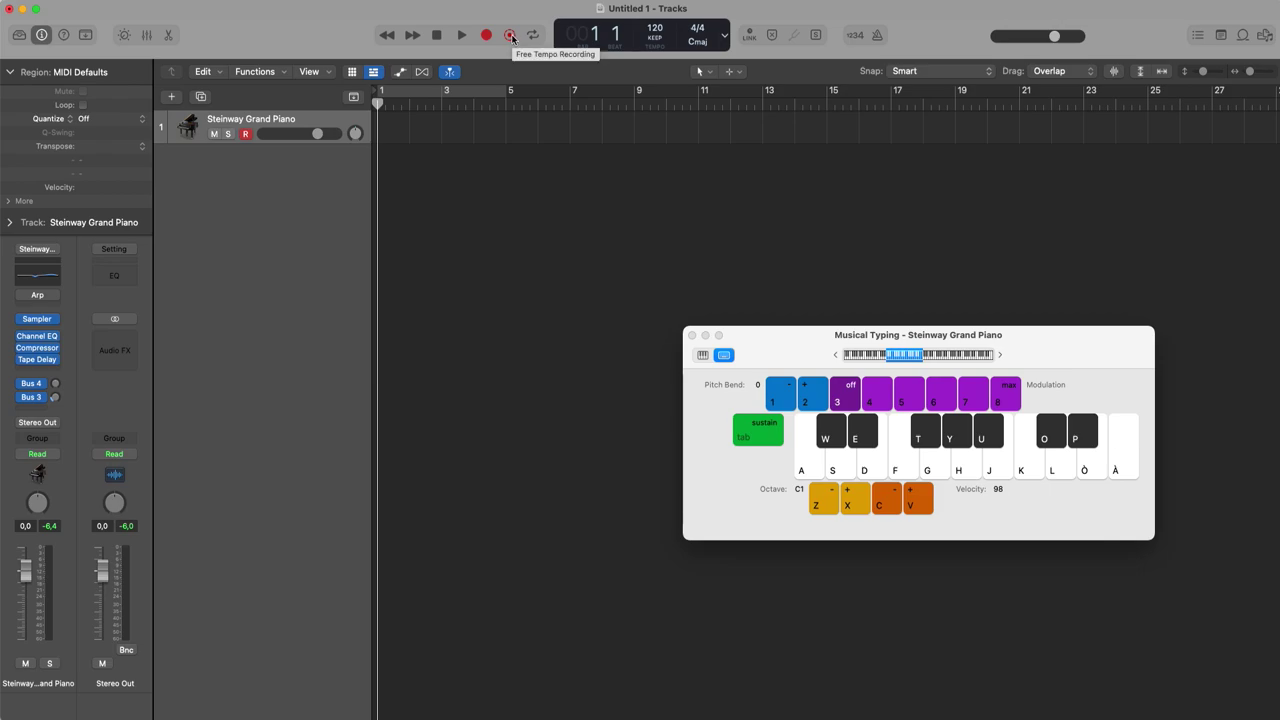
# Make a Free Tempo recording of about six bars on the Steinway Grand Piano track and apply the region tempo to the project.
pyautogui.click(510, 37)
pyautogui.press('f')
pyautogui.press('j')
pyautogui.press('k')
pyautogui.press('l')
pyautogui.press('j')
pyautogui.press('k')
pyautogui.press('l')
pyautogui.press('j')
pyautogui.press('l')
pyautogui.press('h')
pyautogui.press('g')
pyautogui.press('k')
pyautogui.press('j')
pyautogui.press('h')
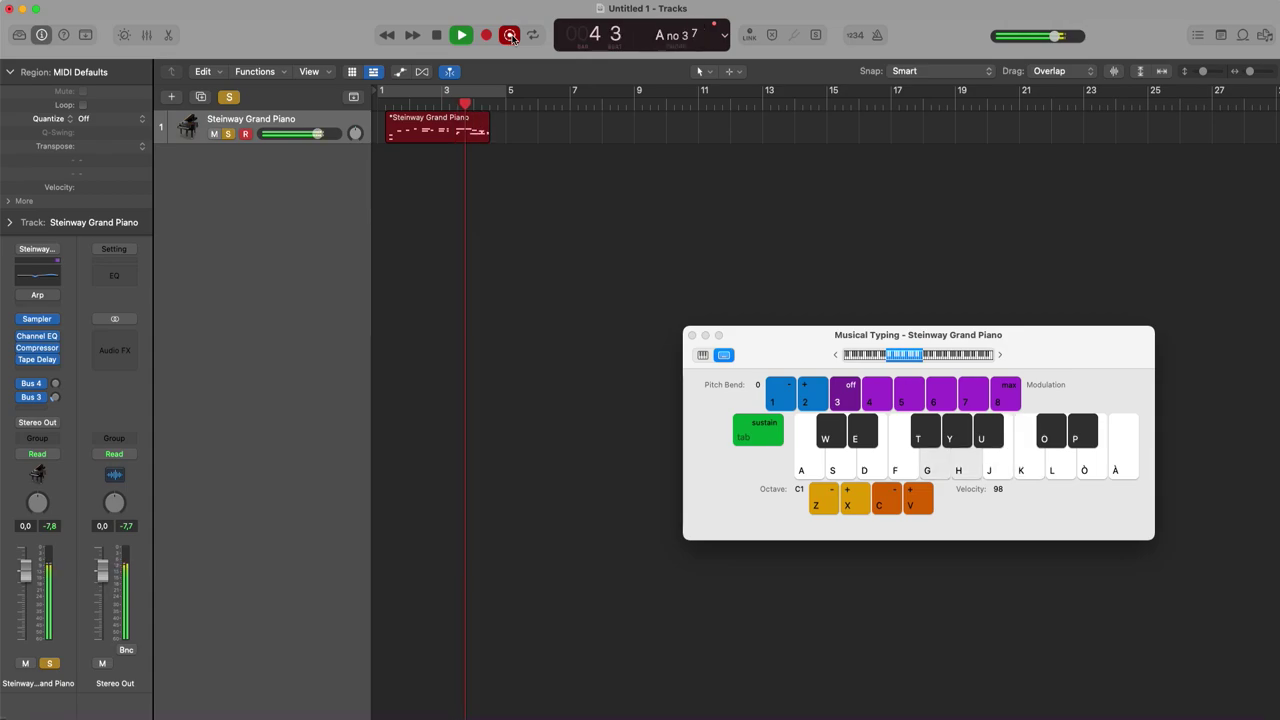
pyautogui.press('f')
pyautogui.press('a')
pyautogui.press('g')
pyautogui.press('h')
pyautogui.press('j')
pyautogui.press('k')
pyautogui.press('j')
pyautogui.press('h')
pyautogui.press('g')
pyautogui.press('f')
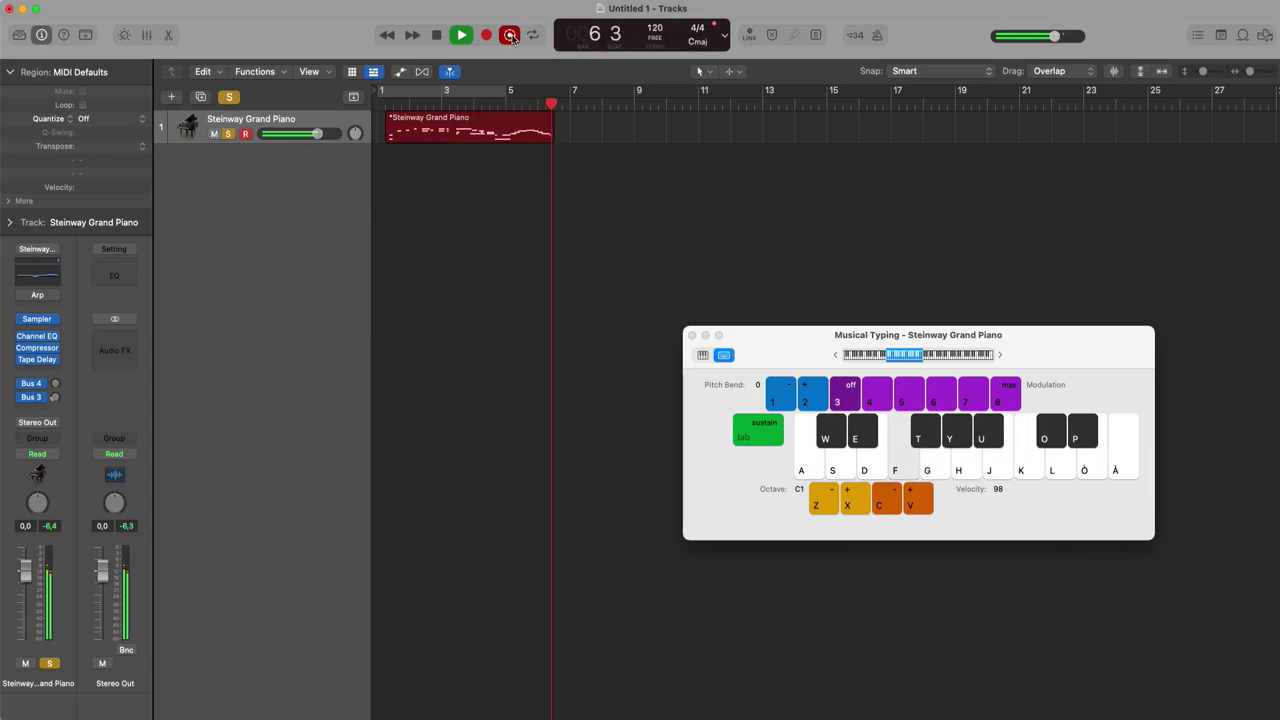
pyautogui.click(510, 36)
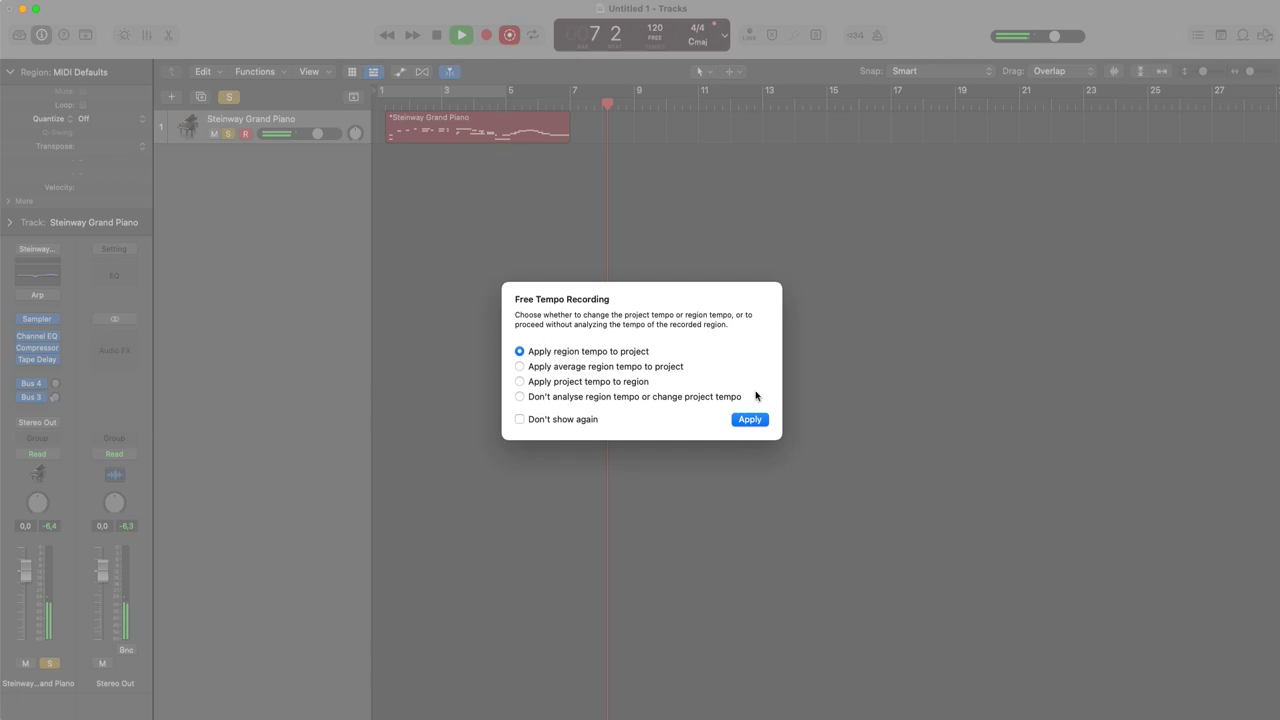
pyautogui.click(758, 421)
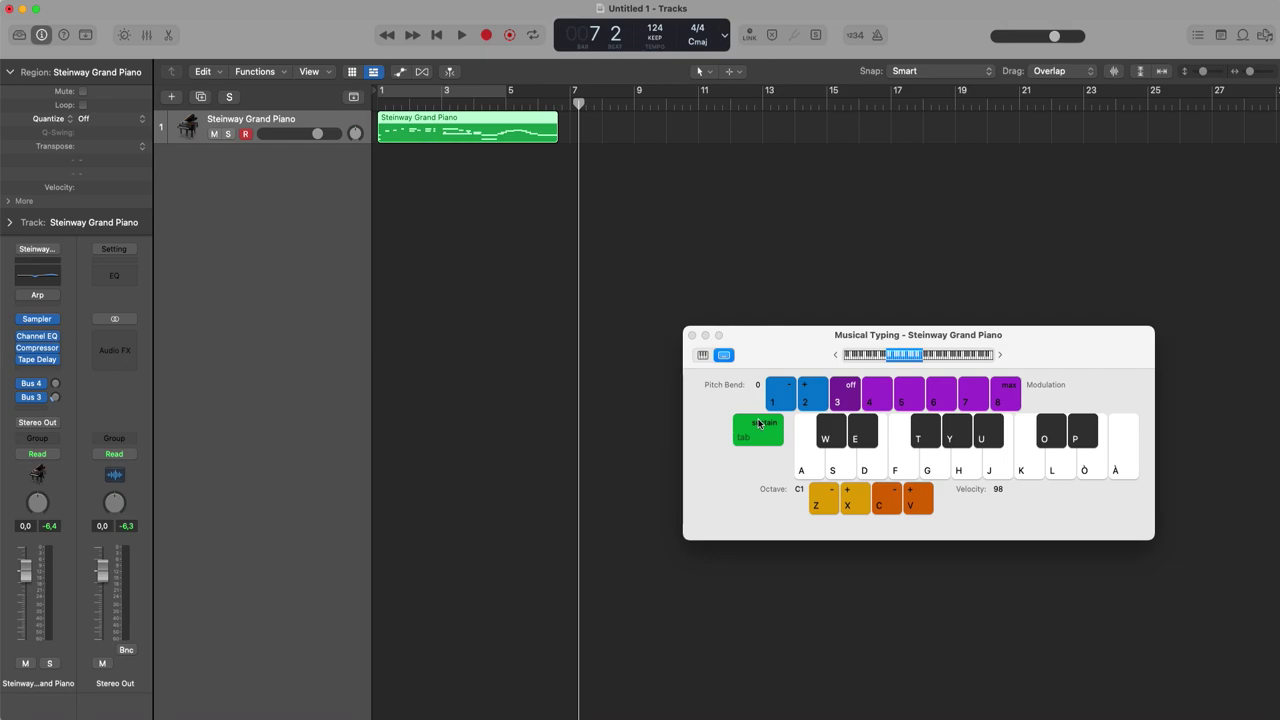
# Play back the recorded piano region with the metronome click on, and close Musical Typing.
pyautogui.press('space')
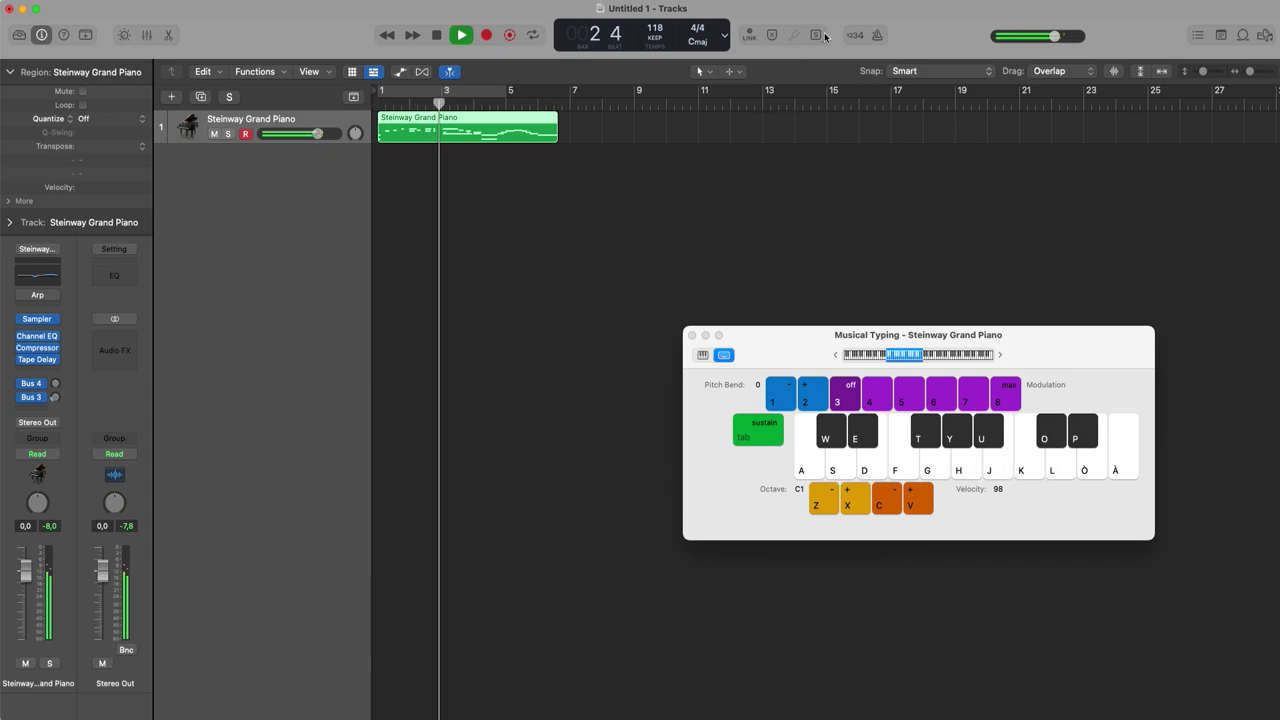
pyautogui.click(877, 37)
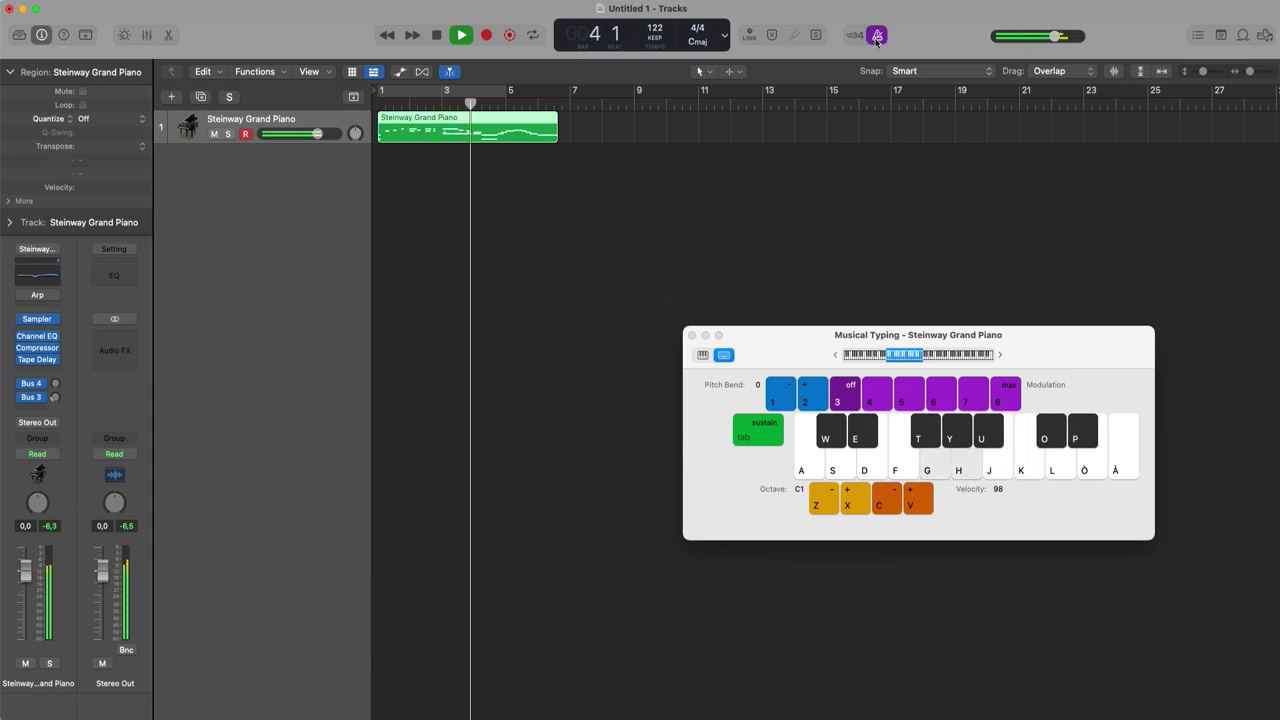
pyautogui.click(692, 336)
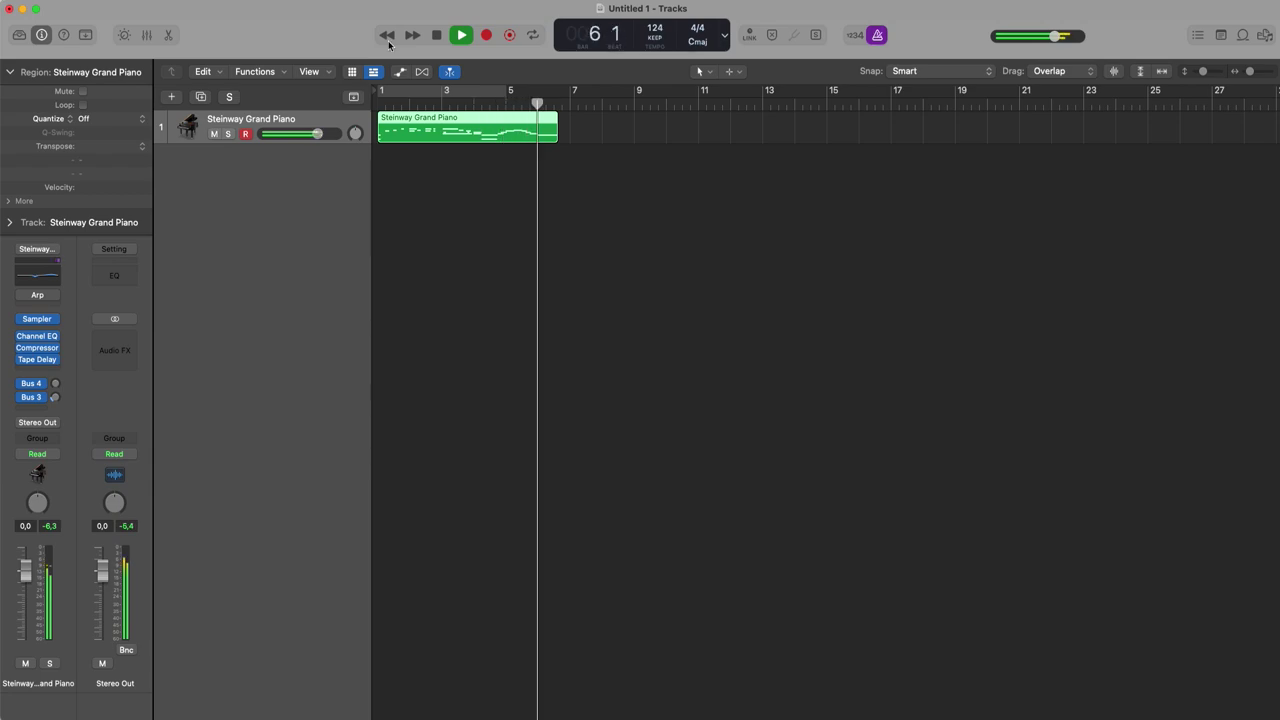
pyautogui.press('space')
# Examine the project's tempo changes in the global Tempo track and in the Tempo List.
pyautogui.click(353, 97)
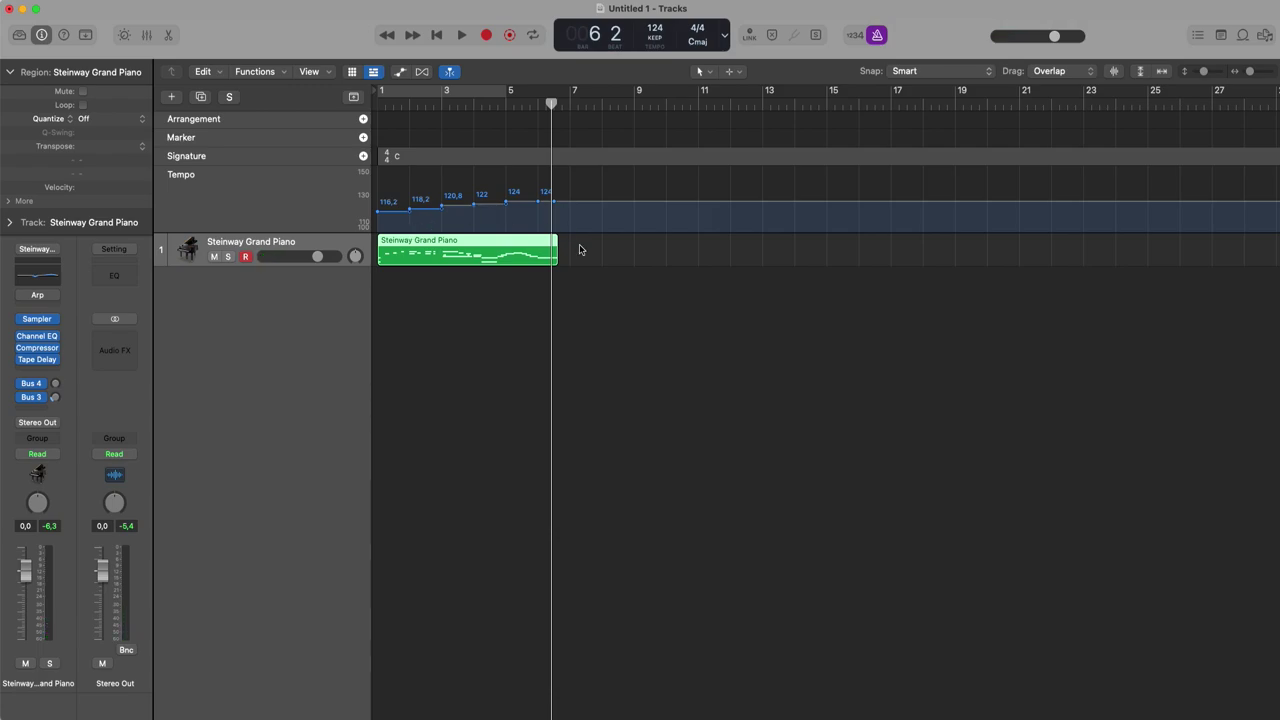
pyautogui.click(352, 98)
pyautogui.click(1199, 37)
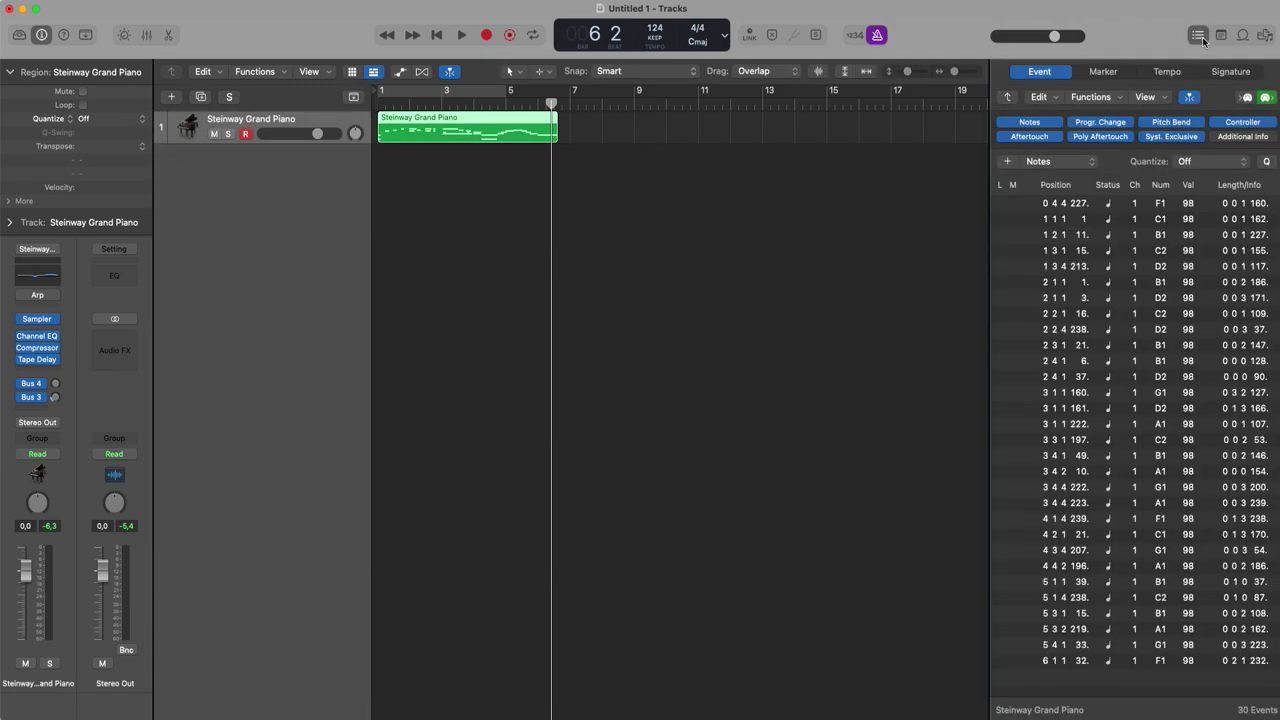
pyautogui.click(1185, 73)
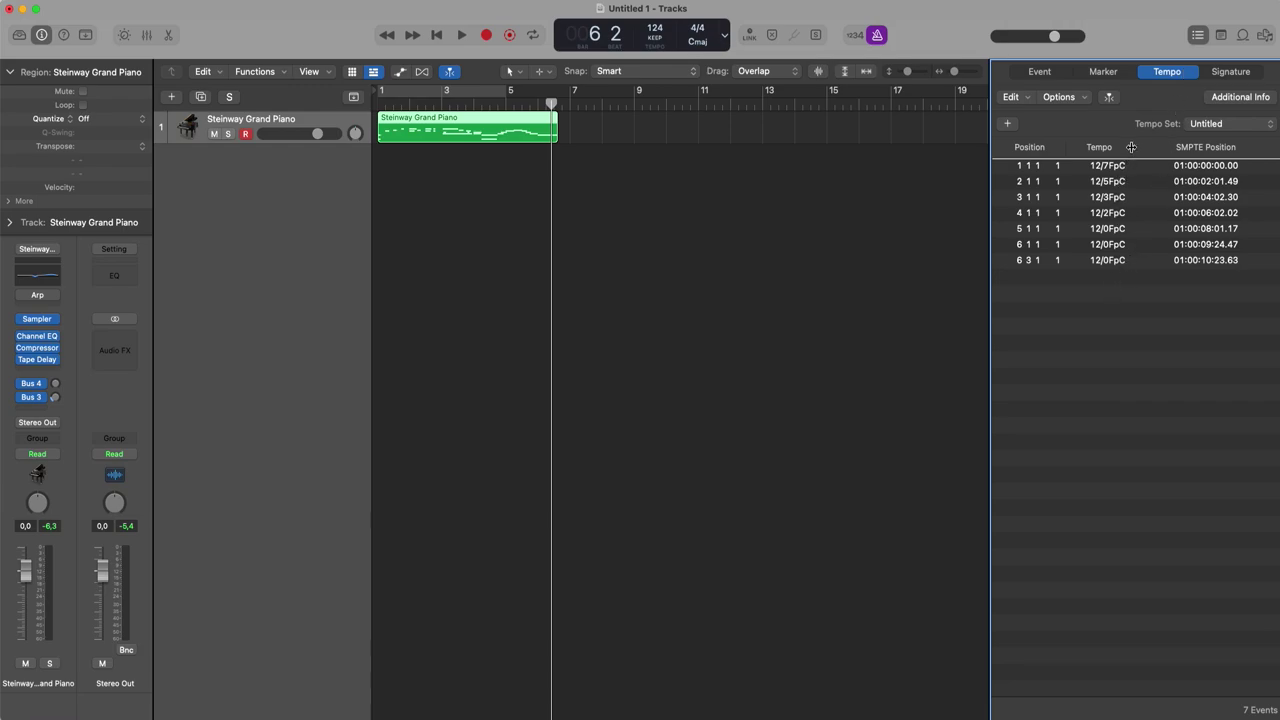
pyautogui.moveTo(1145, 147)
pyautogui.mouseDown()
pyautogui.moveTo(1194, 152)
pyautogui.moveTo(1158, 151)
pyautogui.mouseUp()
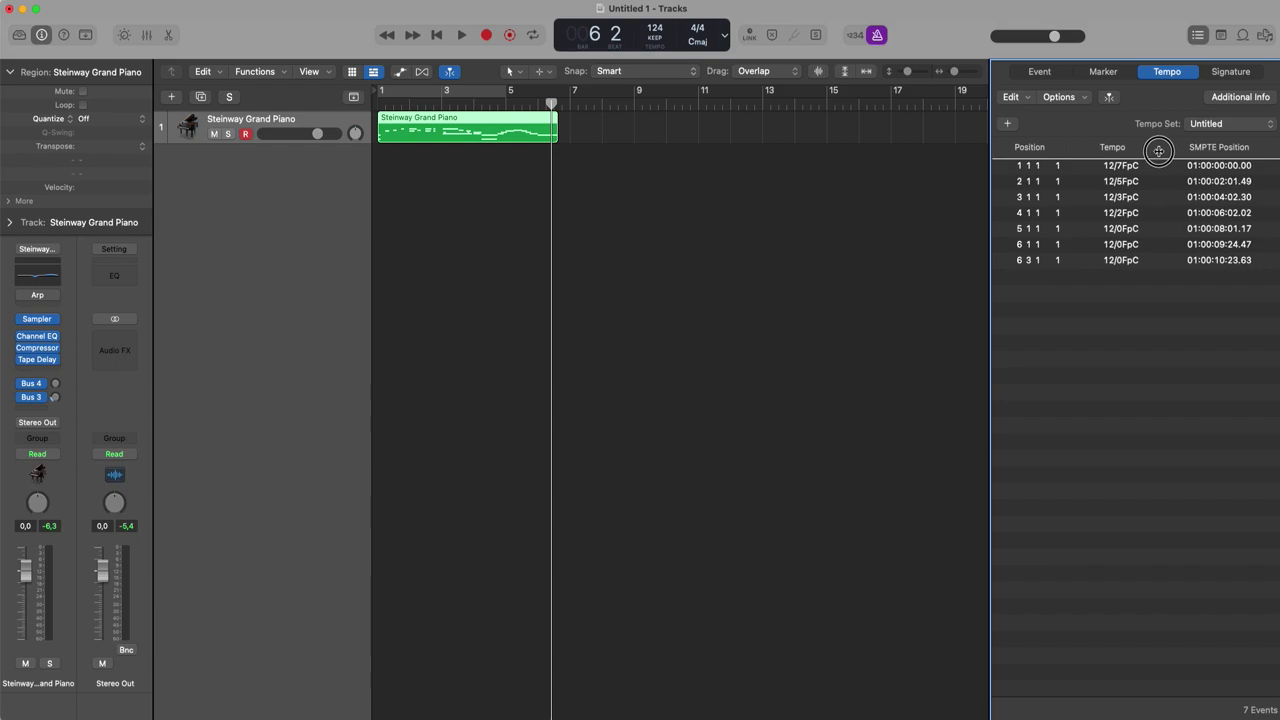
pyautogui.click(1197, 38)
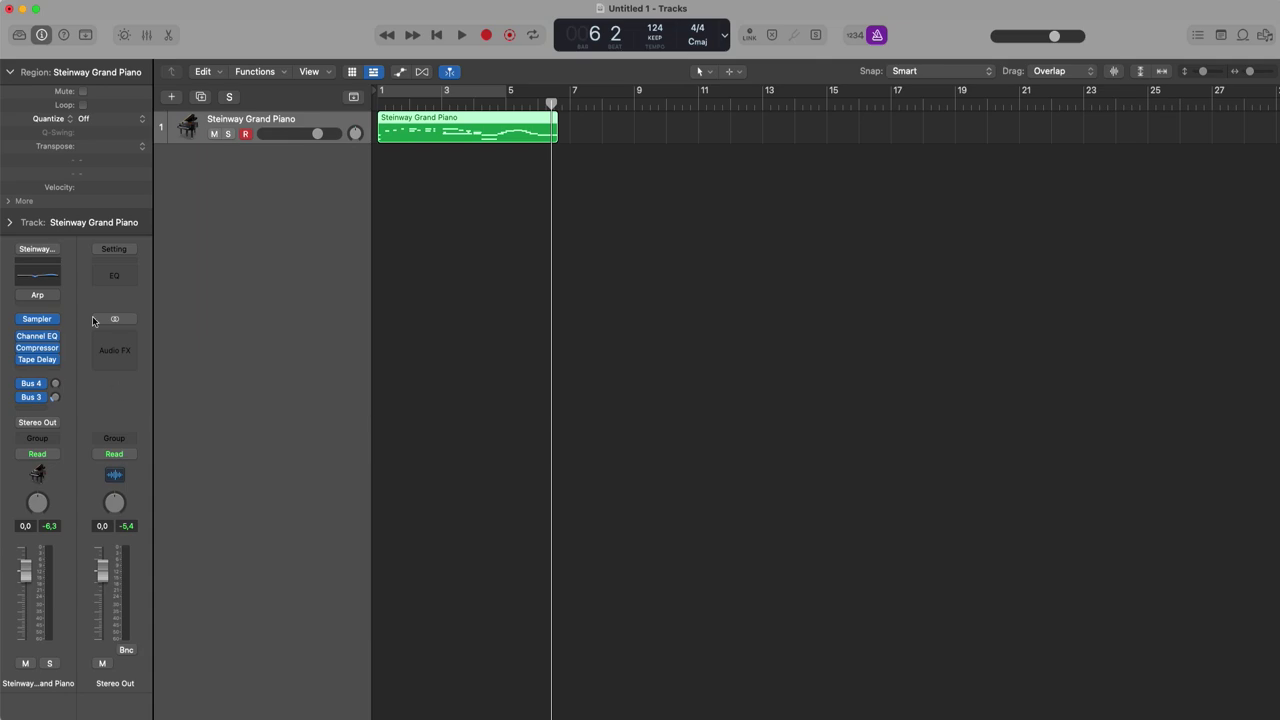
# Create a new project from the demo project "Lil Nas X - MONTERO".
pyautogui.click(92, 8)
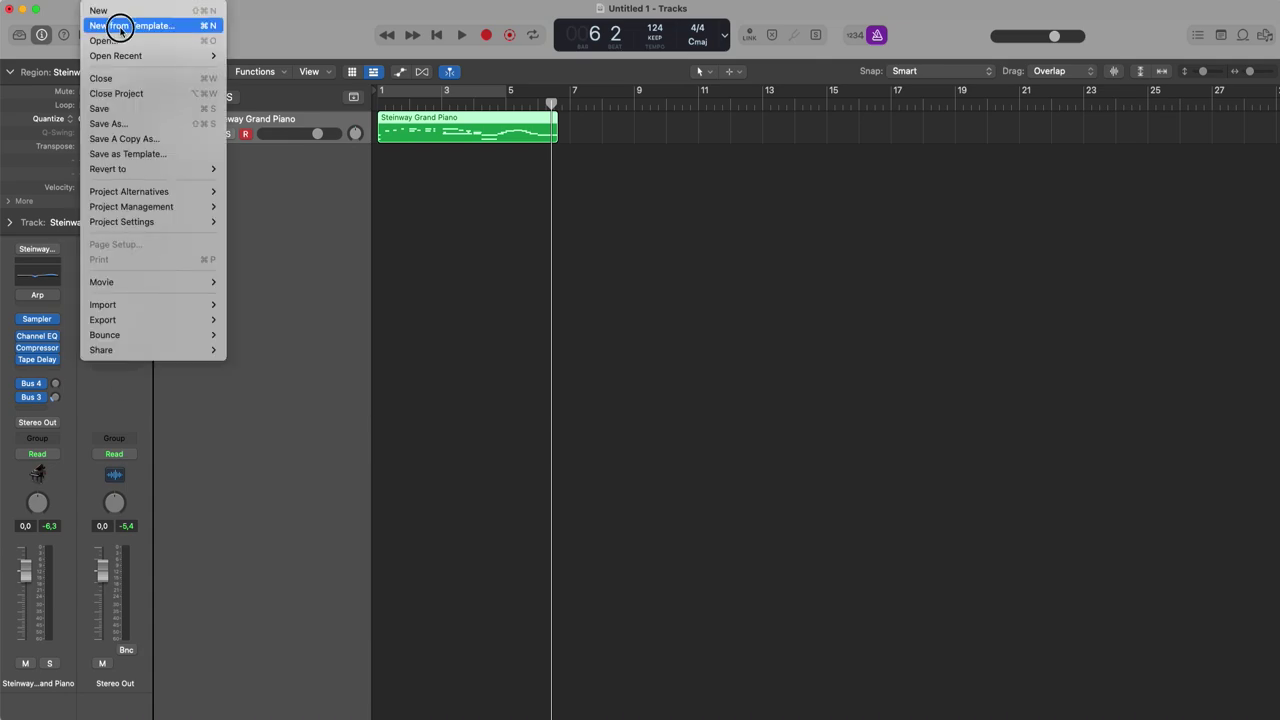
pyautogui.click(120, 30)
pyautogui.click(640, 271)
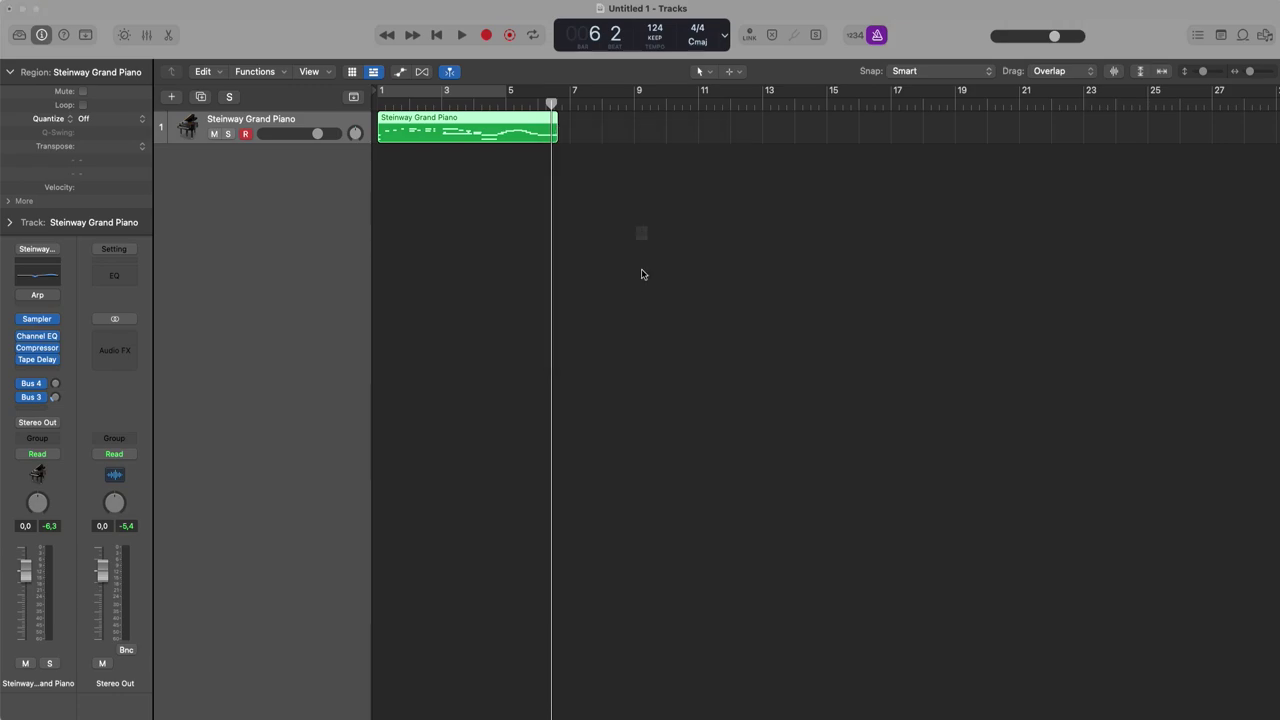
pyautogui.click(653, 297)
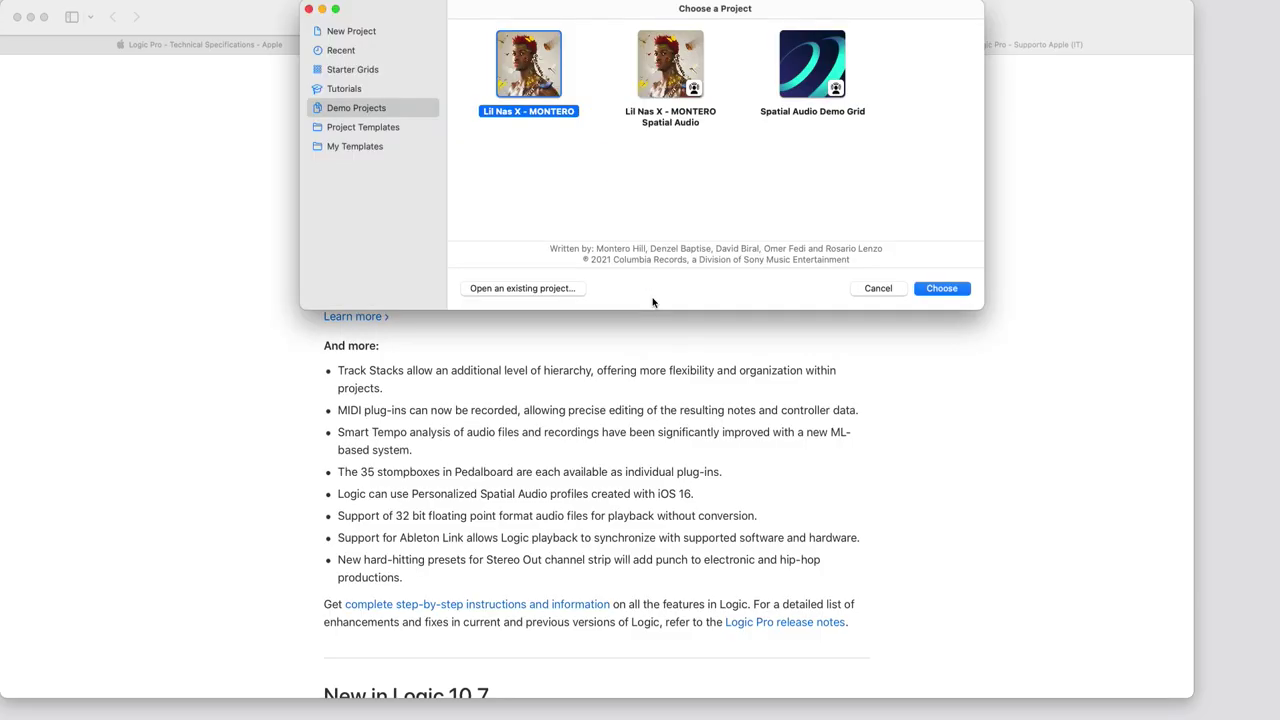
pyautogui.doubleClick(533, 65)
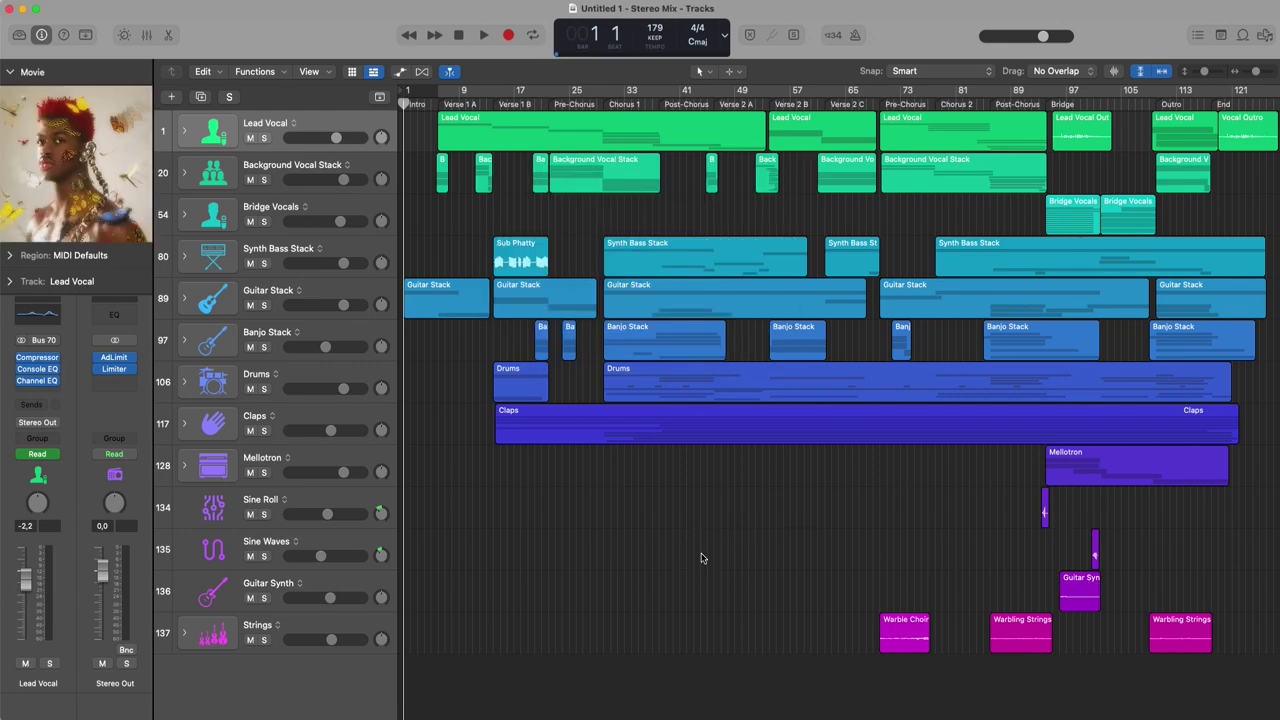
# Examine the PCM resolution options in the Bounce dialog, including 32 Bit (float), and close it without bouncing.
pyautogui.press('super+b')
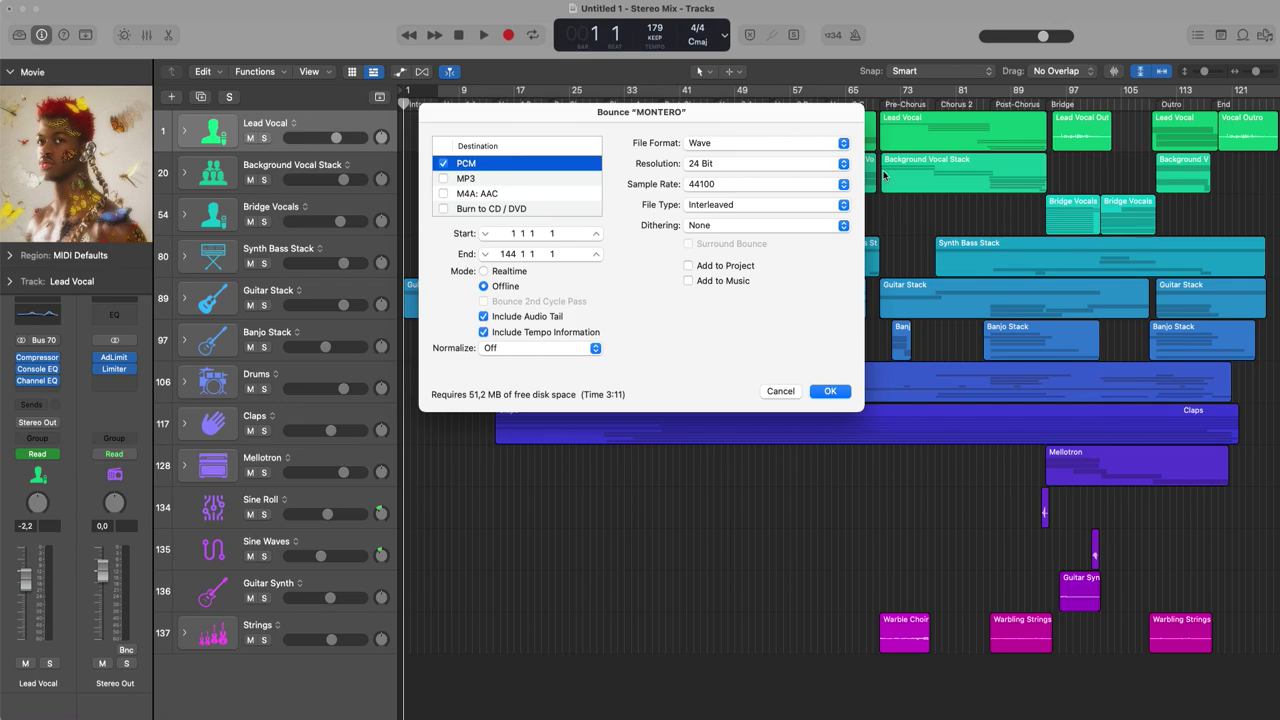
pyautogui.click(845, 163)
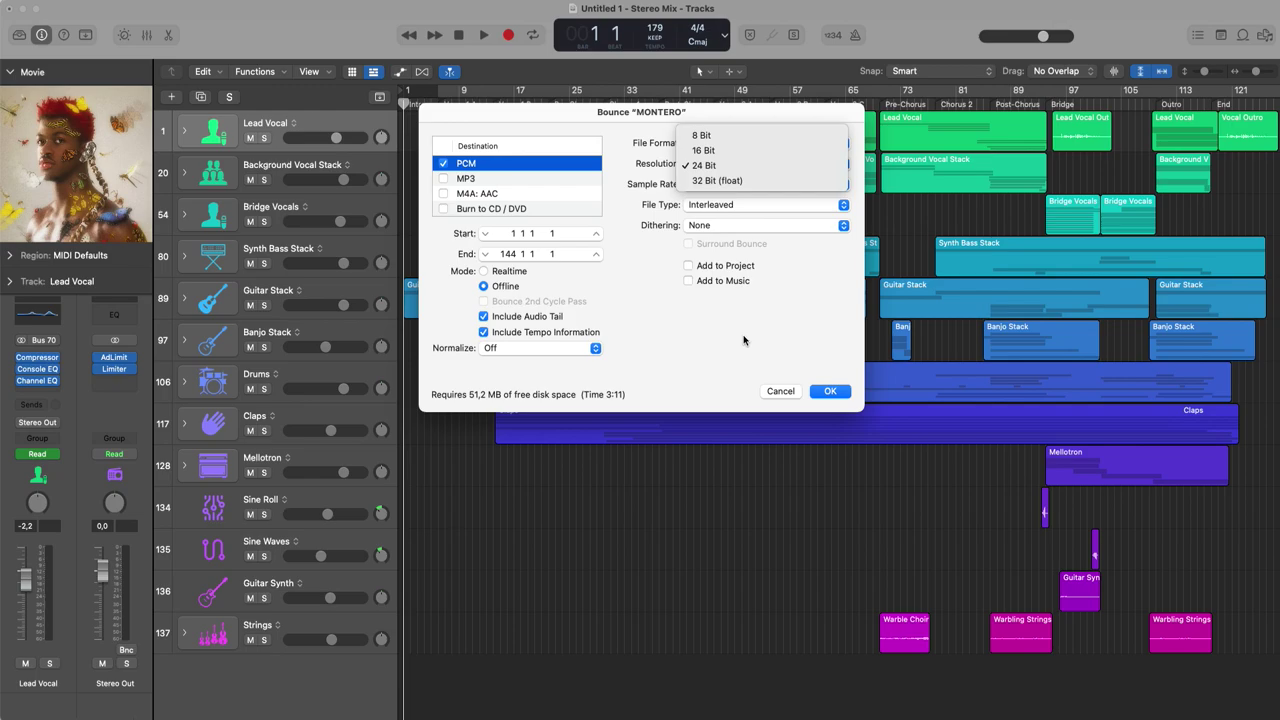
pyautogui.click(787, 392)
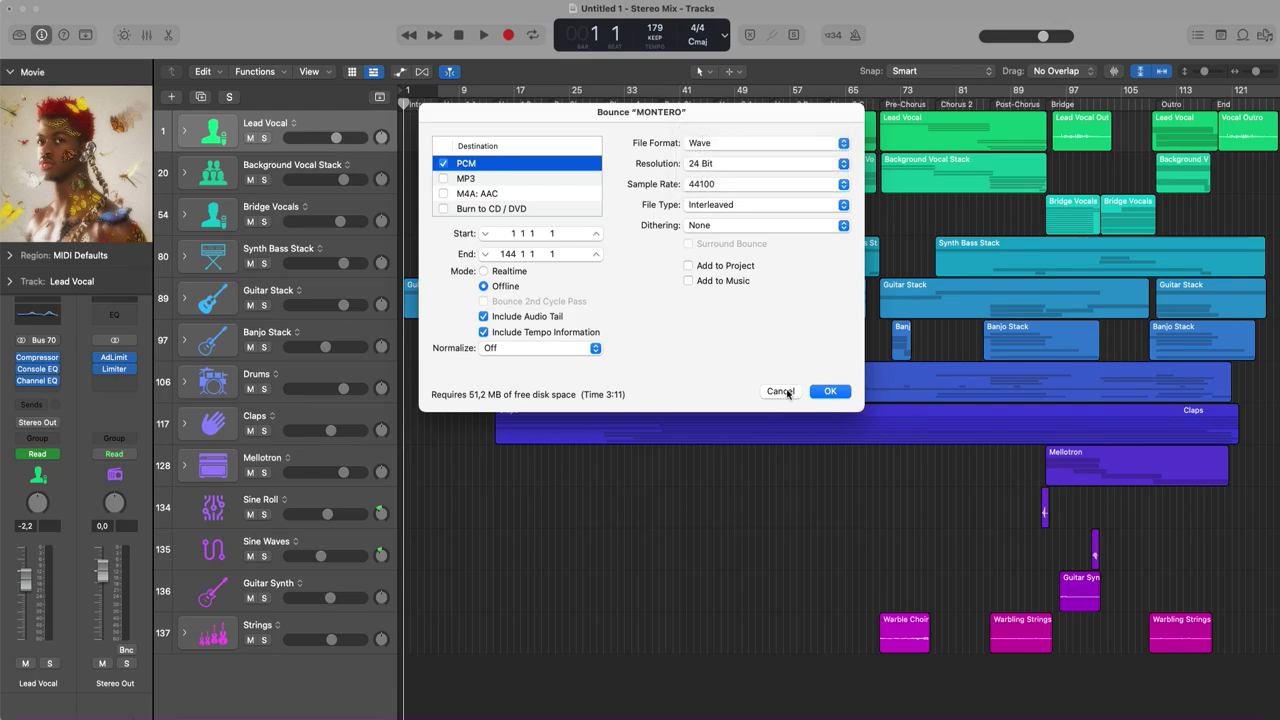
pyautogui.click(787, 392)
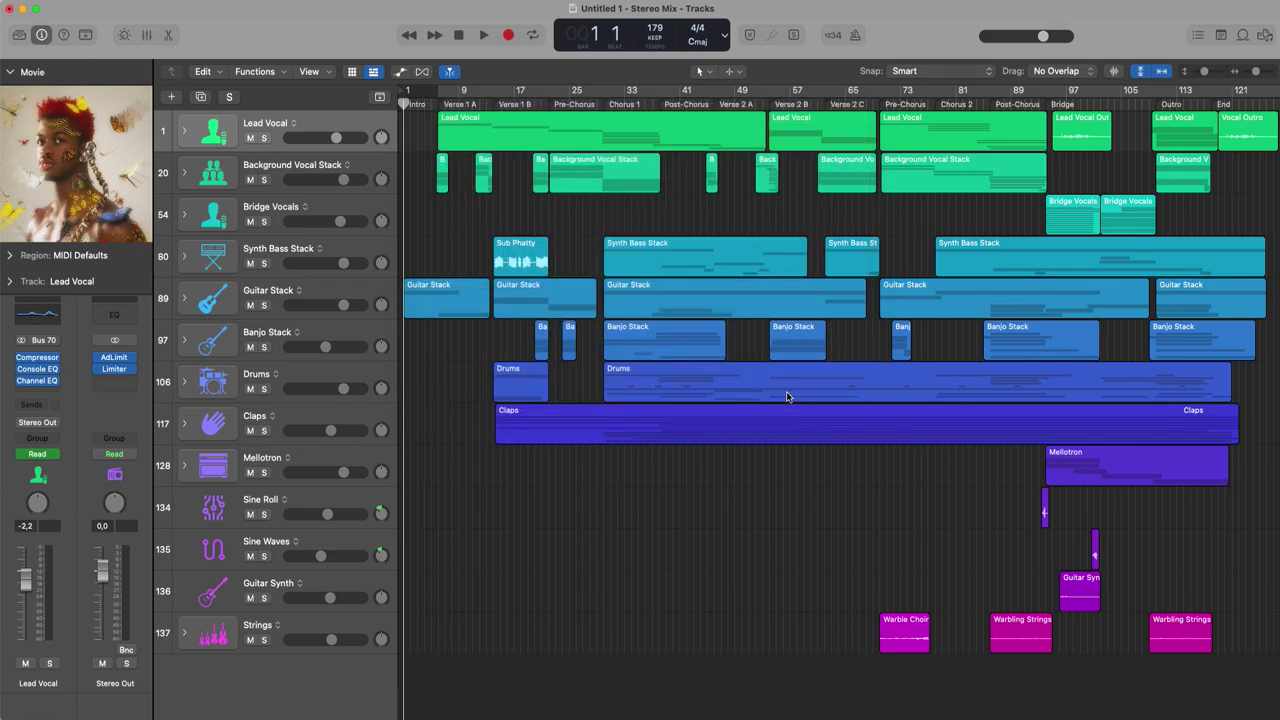
# Load the factory channel strip setting Knock A on the Stereo Out channel and switch it to Knock B.
pyautogui.click(24, 72)
pyautogui.click(118, 289)
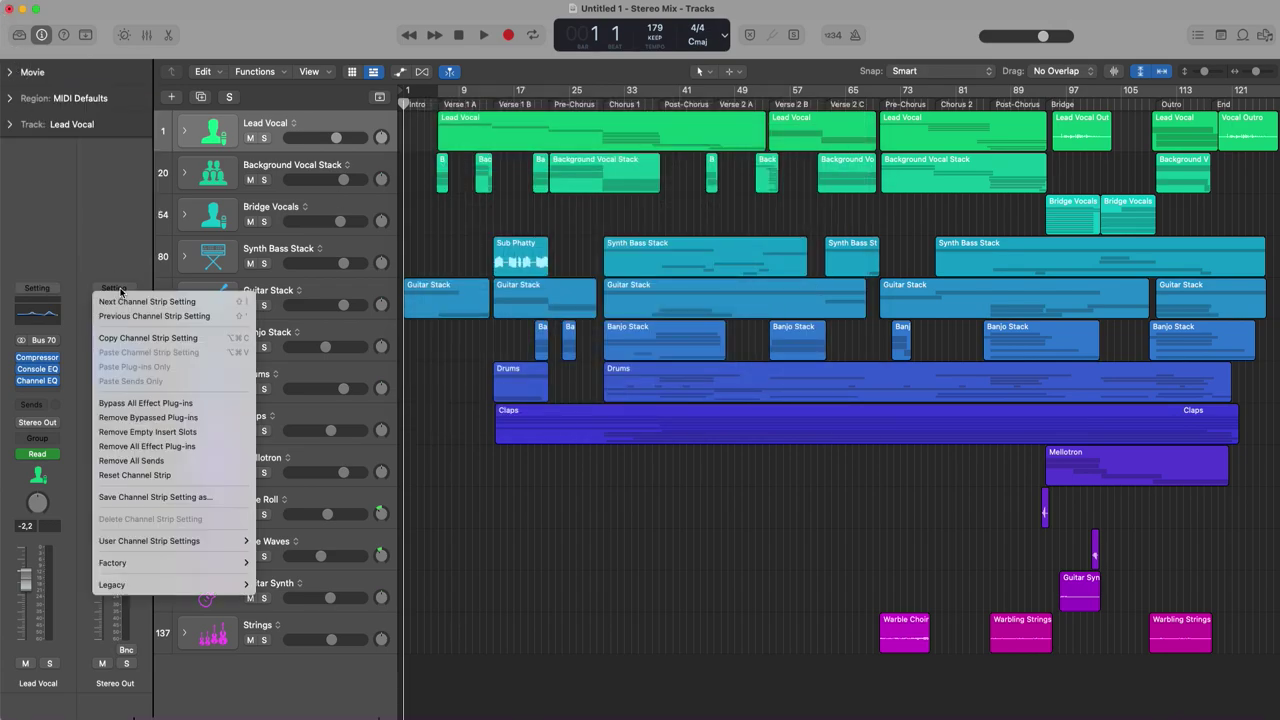
pyautogui.moveTo(206, 565)
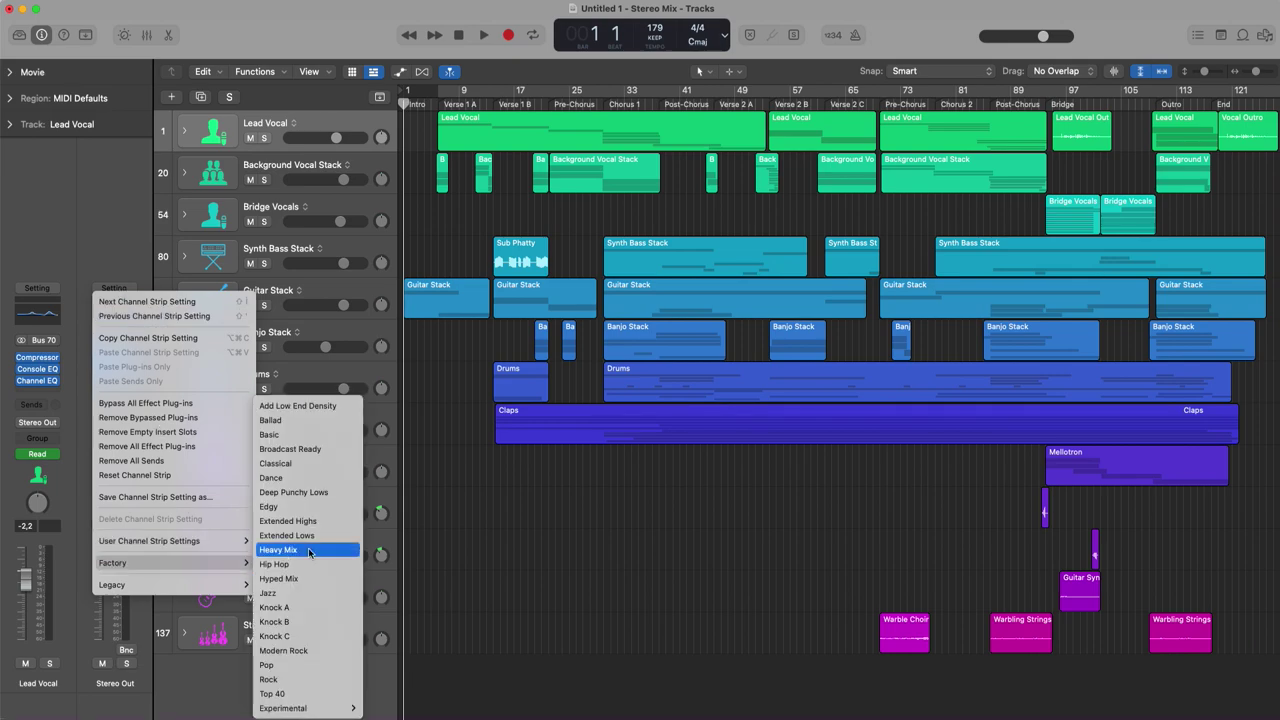
pyautogui.click(312, 610)
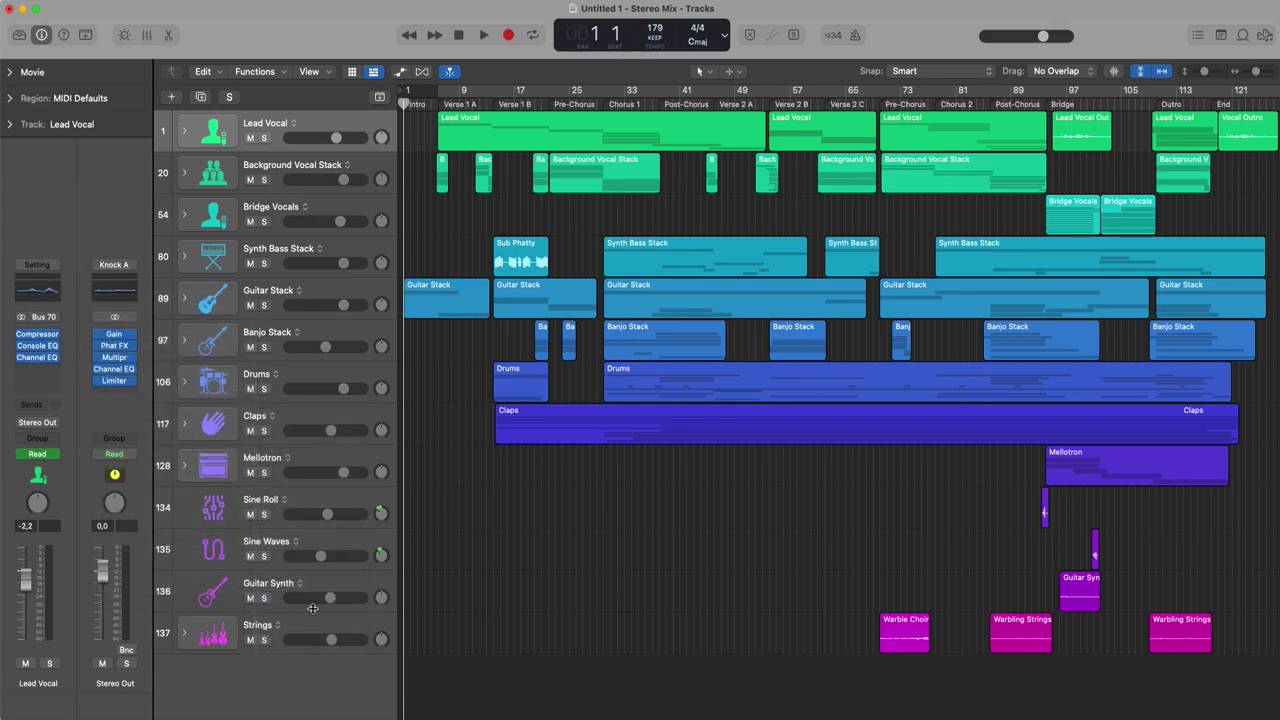
pyautogui.click(120, 266)
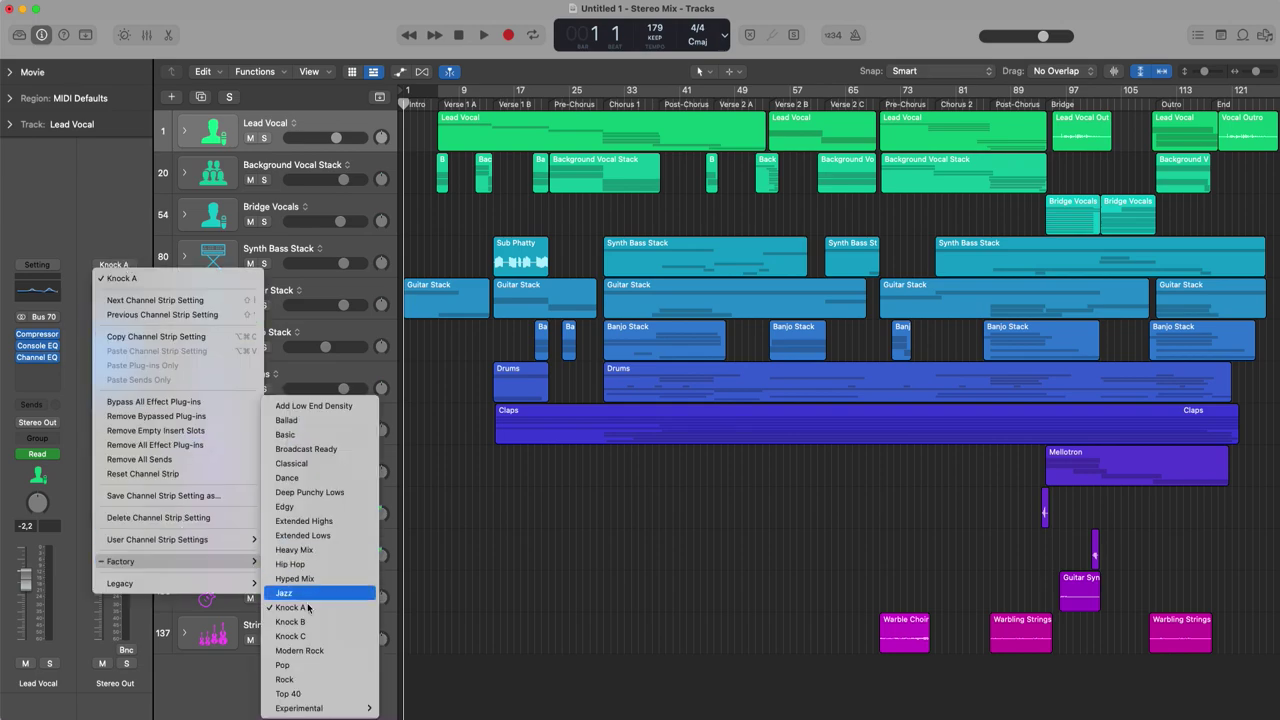
pyautogui.click(307, 622)
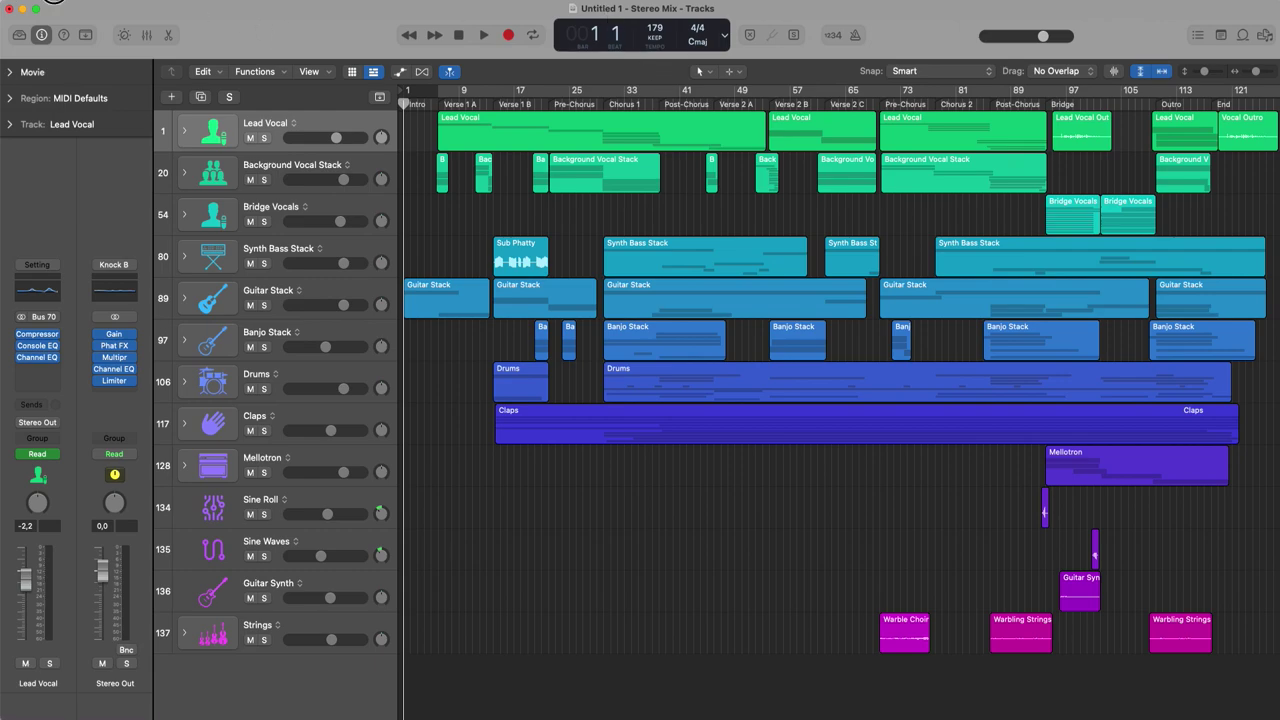
# Open the Sound Library Manager and examine the individual packages within Sound Packs.
pyautogui.click(55, 1)
pyautogui.moveTo(119, 88)
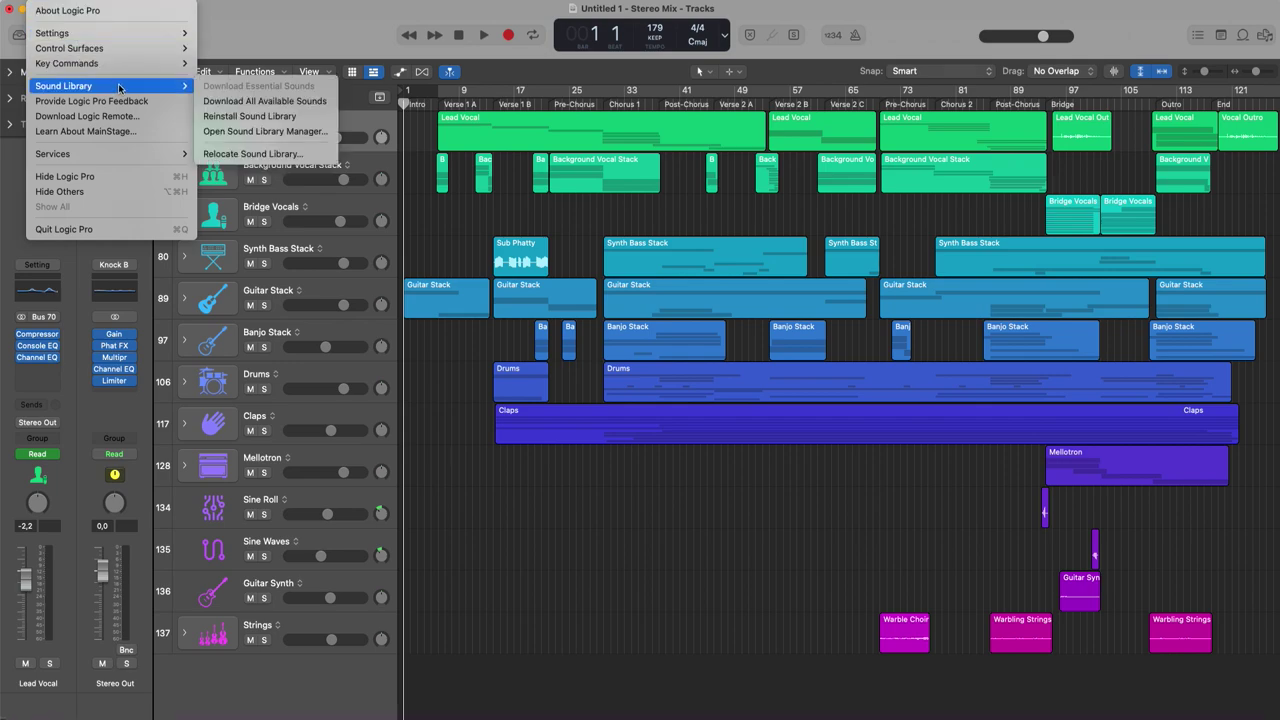
pyautogui.click(322, 101)
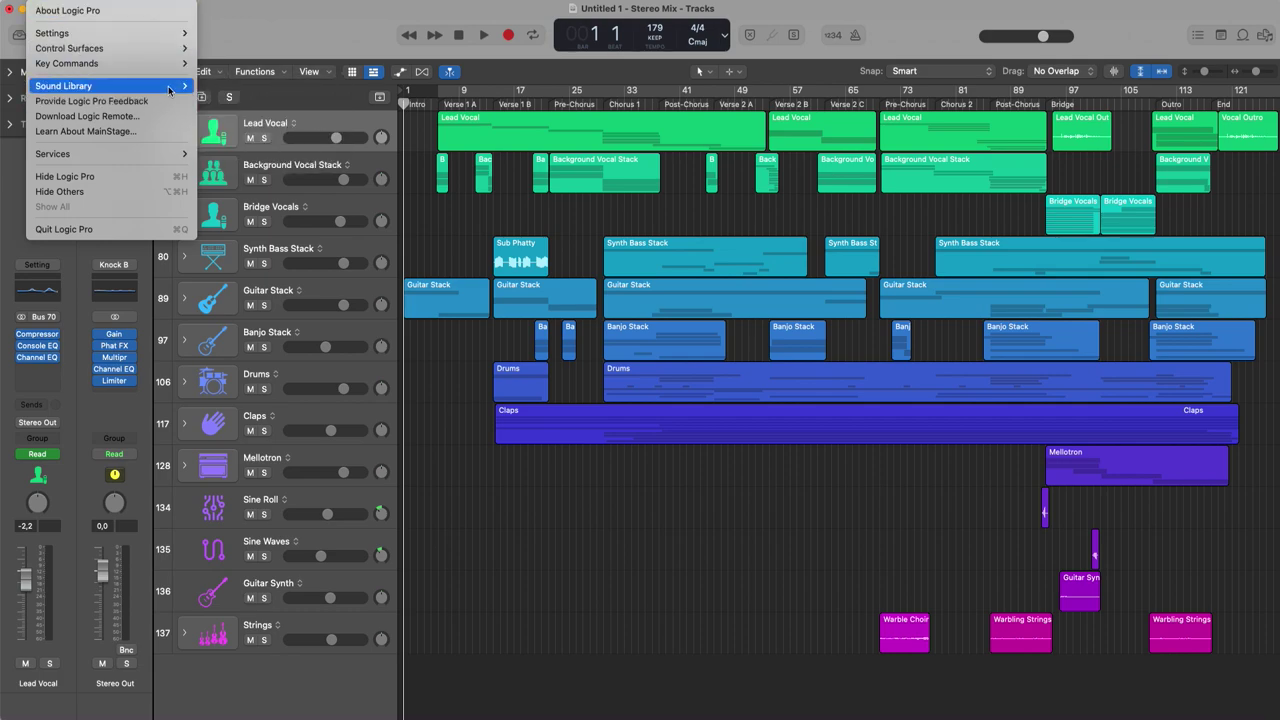
pyautogui.moveTo(175, 86)
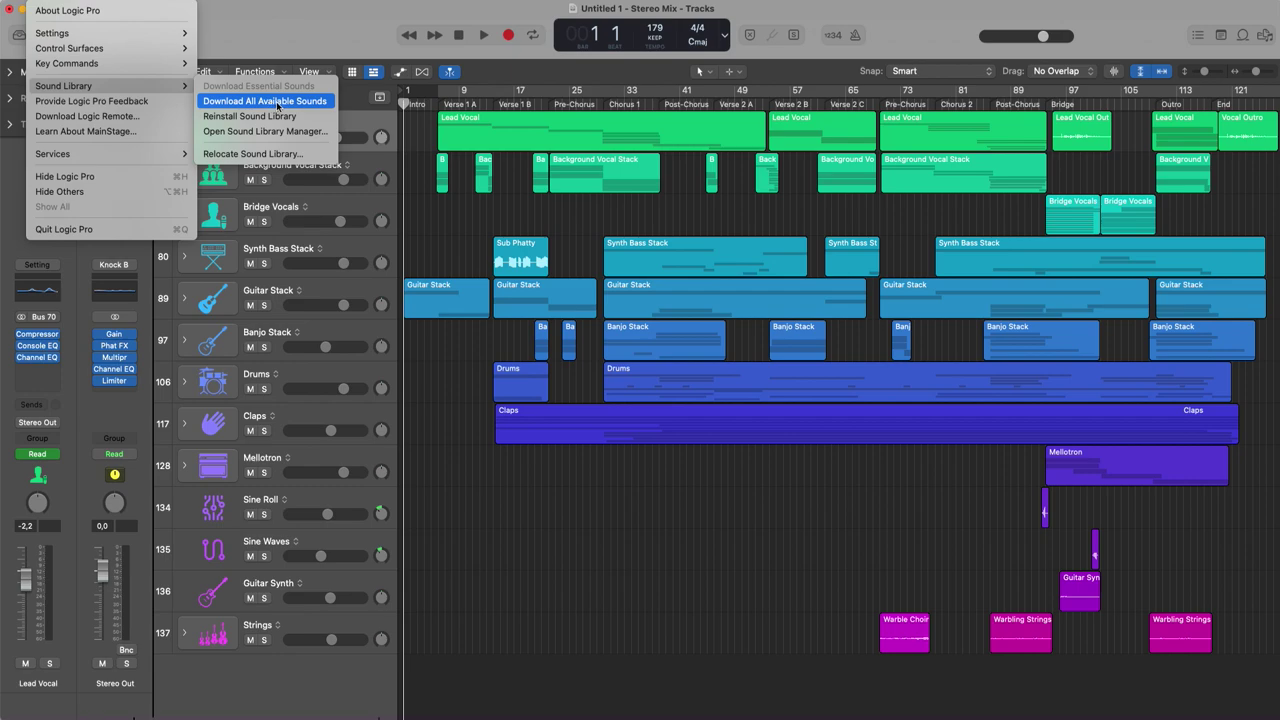
pyautogui.click(279, 131)
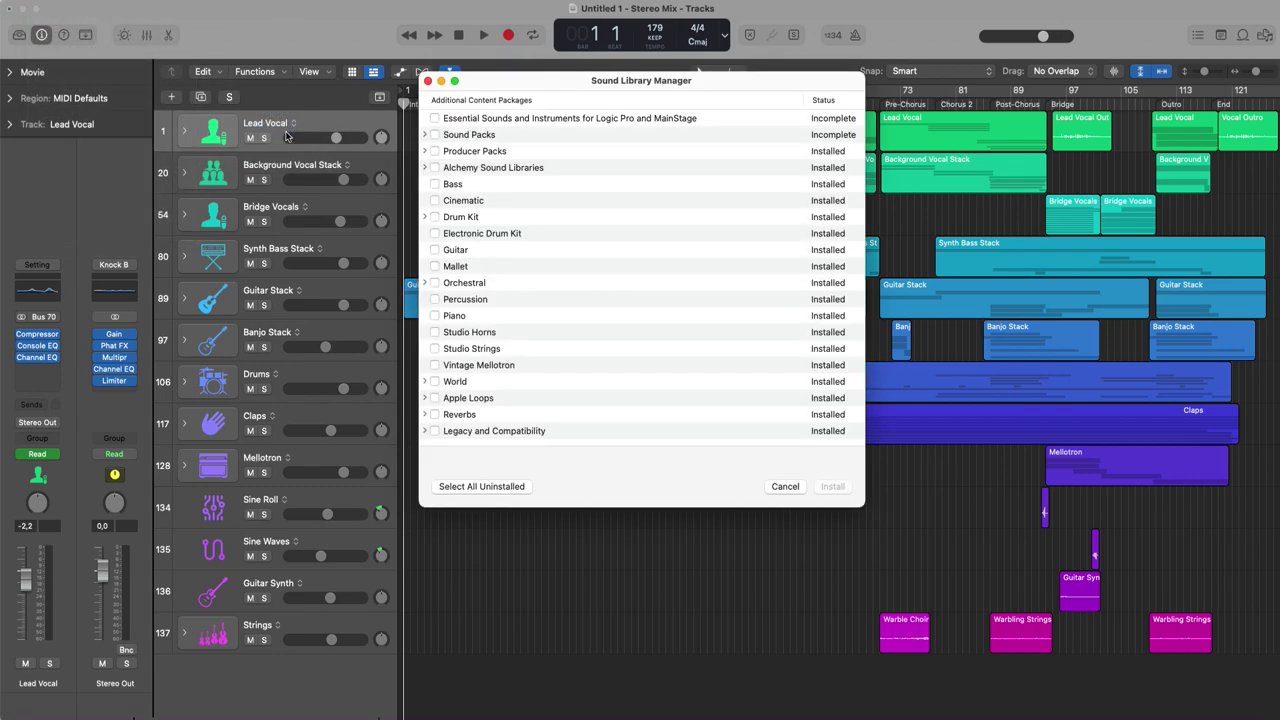
pyautogui.click(426, 134)
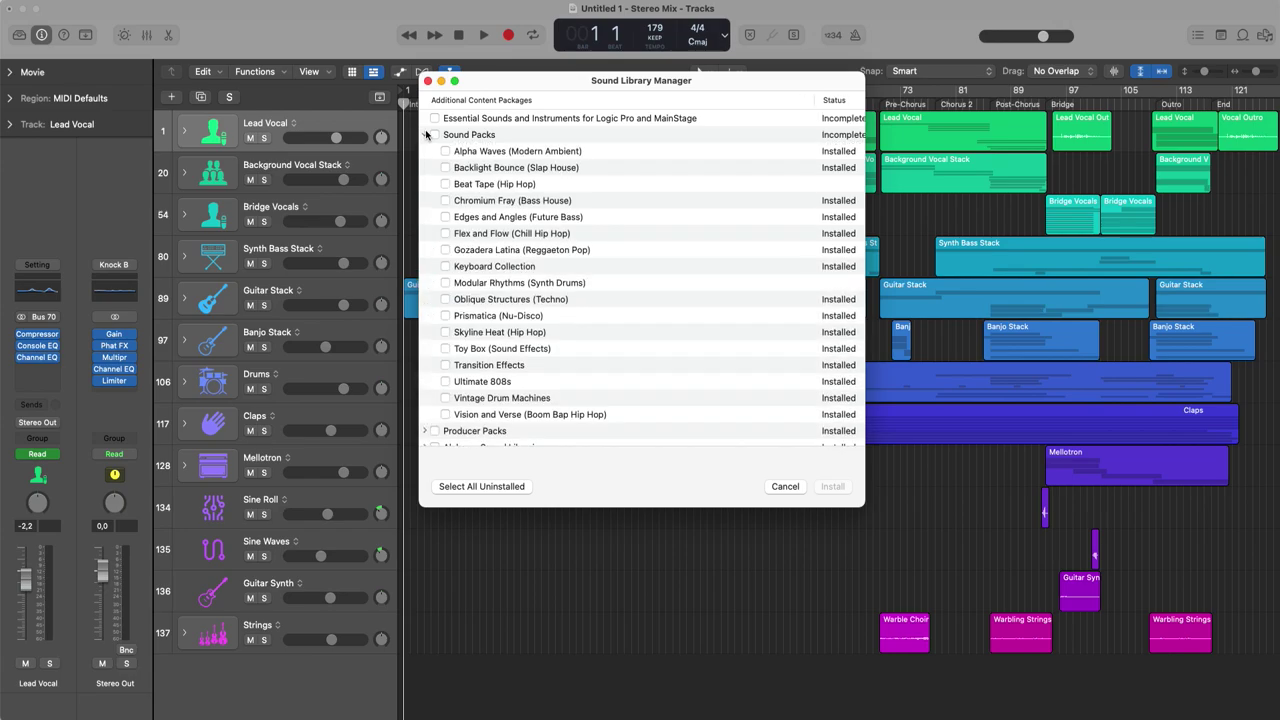
pyautogui.click(426, 134)
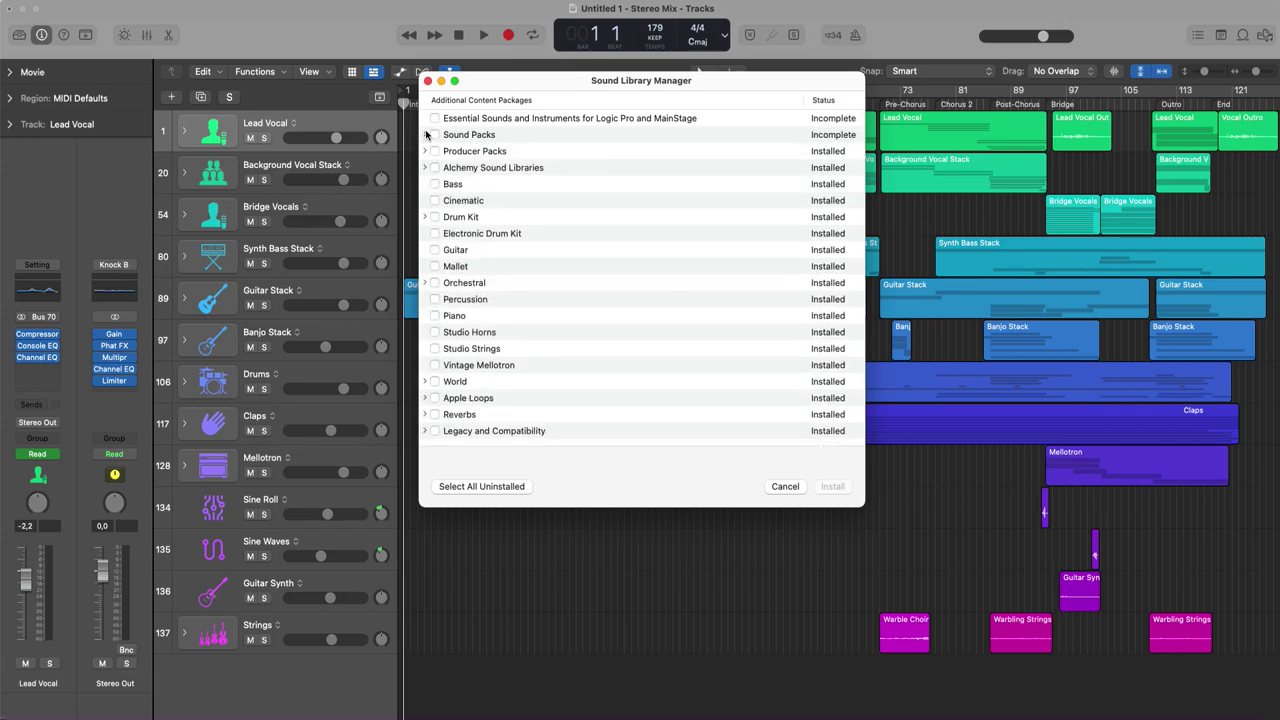
# Mark the Essential Sounds and missing Sound Packs for installation, look through Legacy and Compatibility, and cancel without installing.
pyautogui.click(434, 118)
pyautogui.click(434, 135)
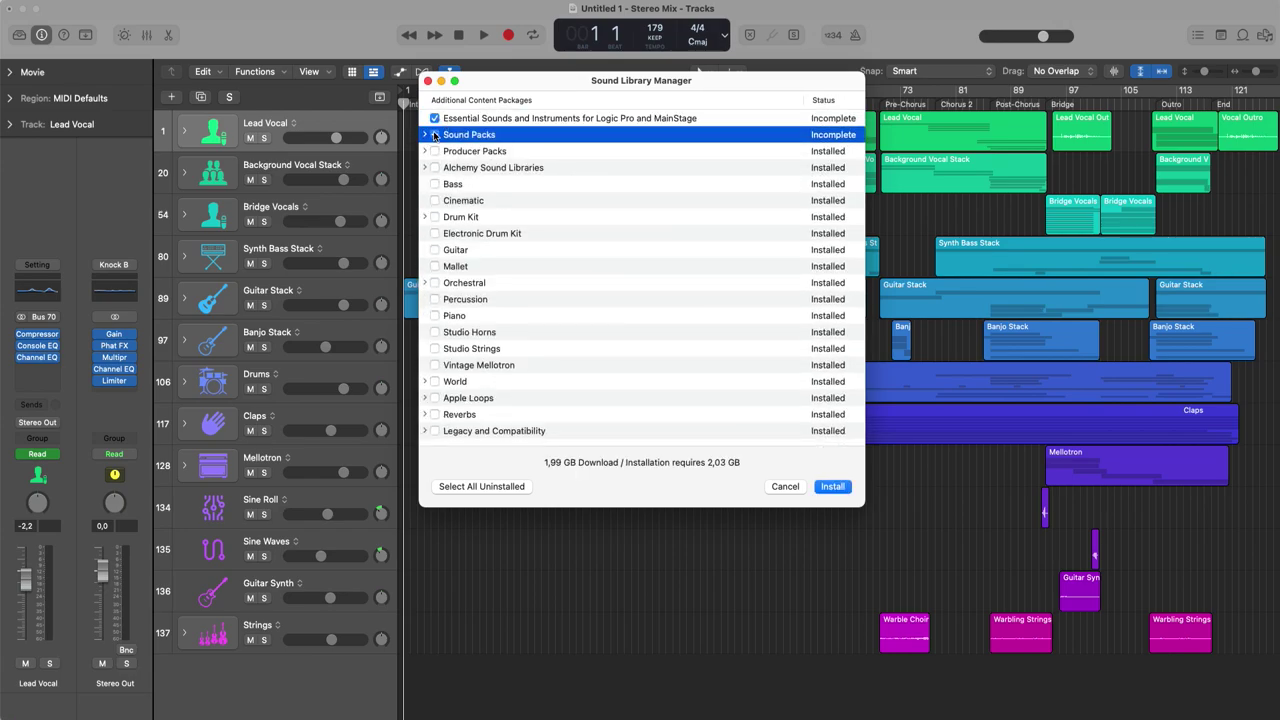
pyautogui.click(427, 134)
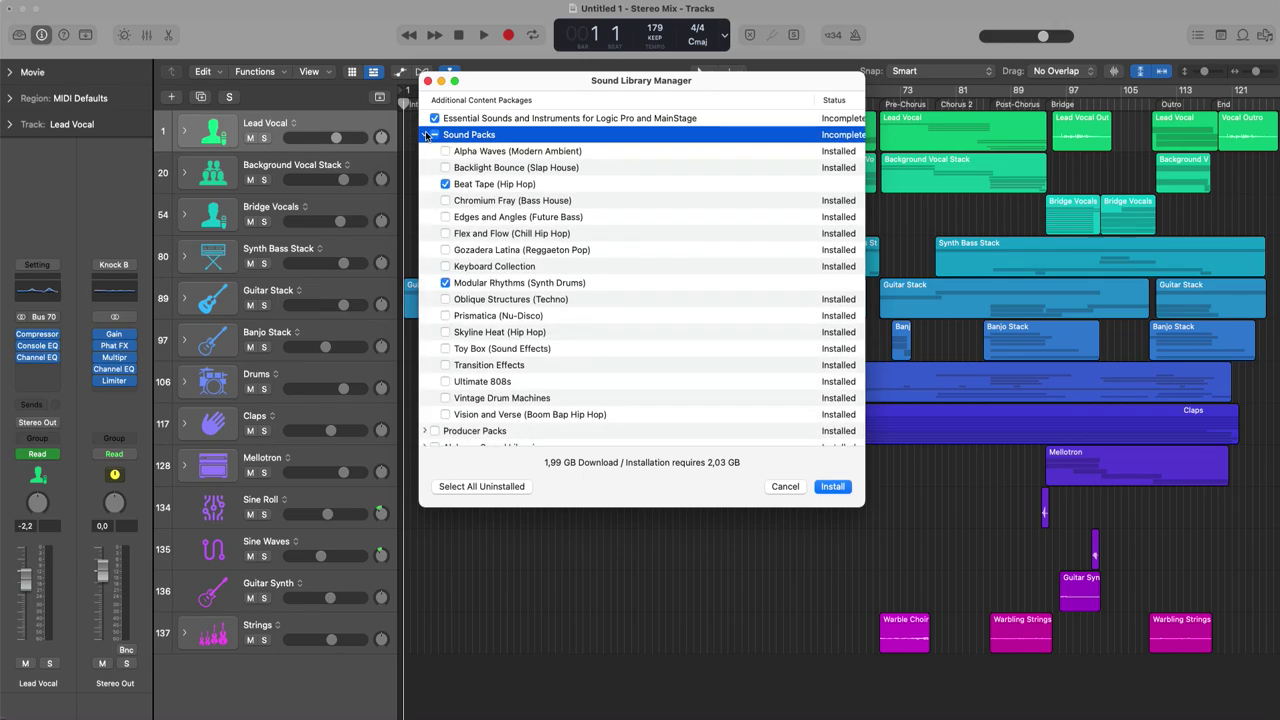
pyautogui.click(427, 134)
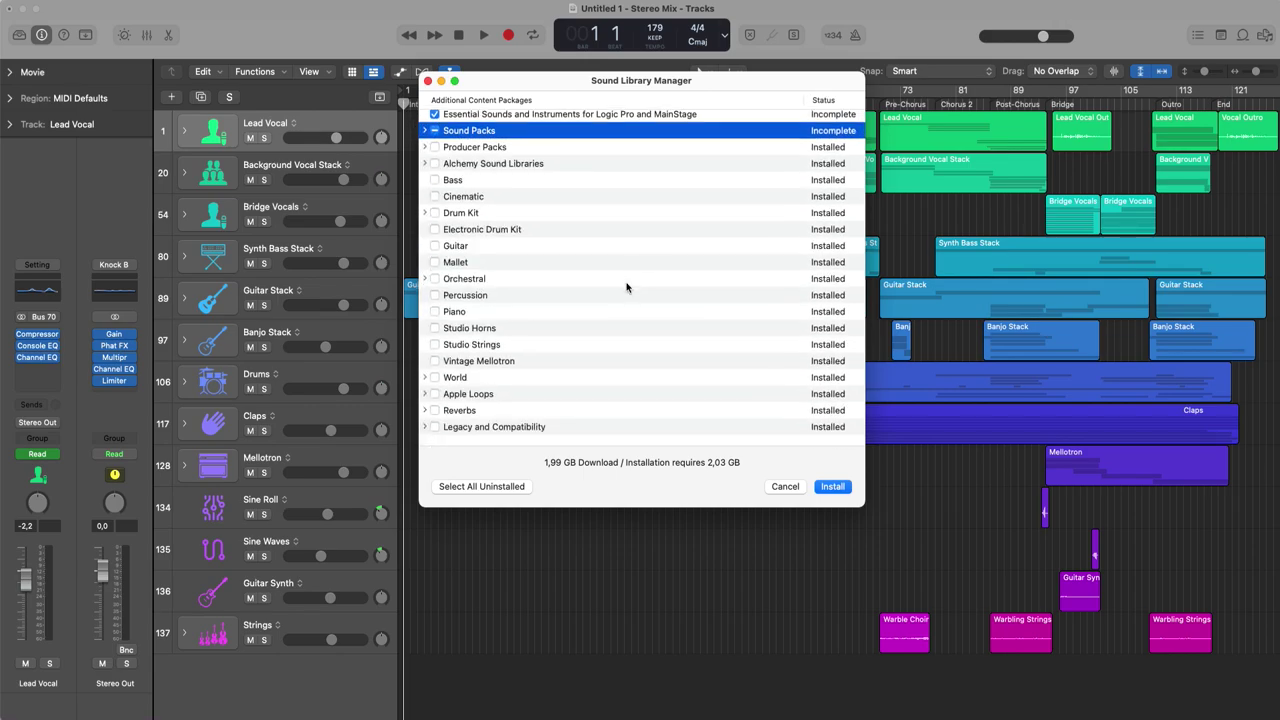
pyautogui.click(425, 431)
pyautogui.scroll(-5, 600, 350)
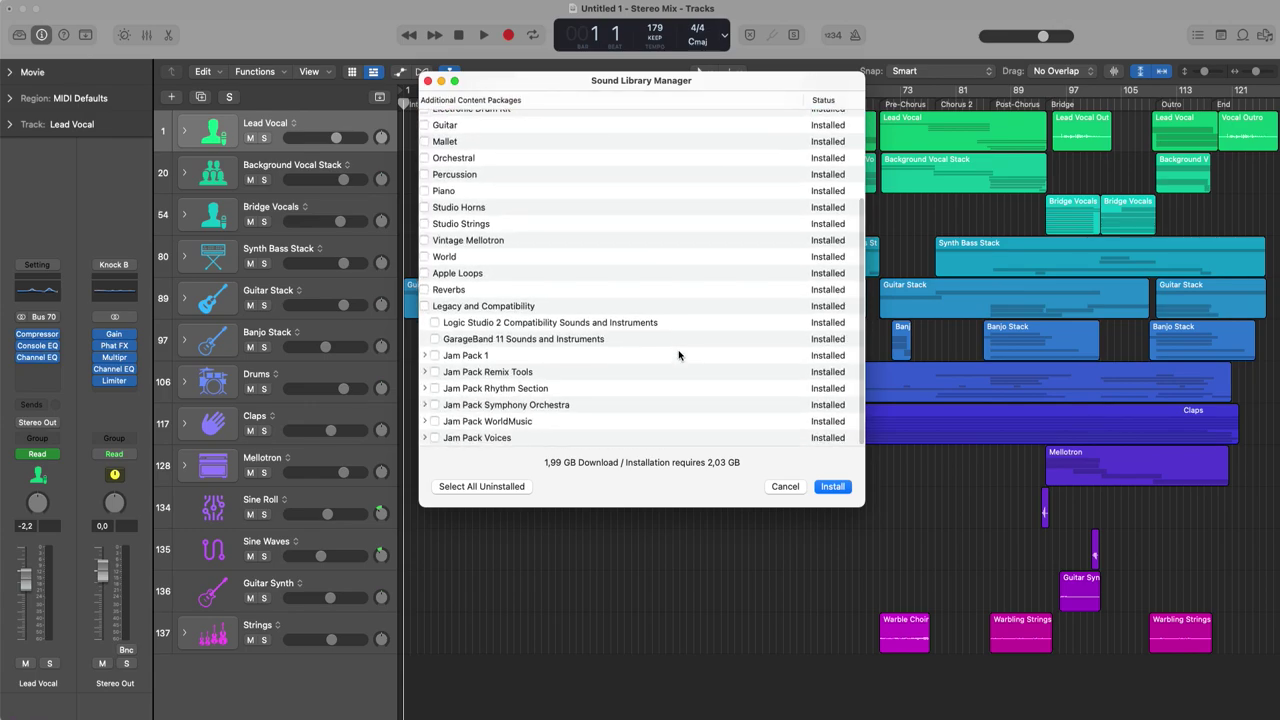
pyautogui.scroll(5, 678, 352)
pyautogui.click(785, 487)
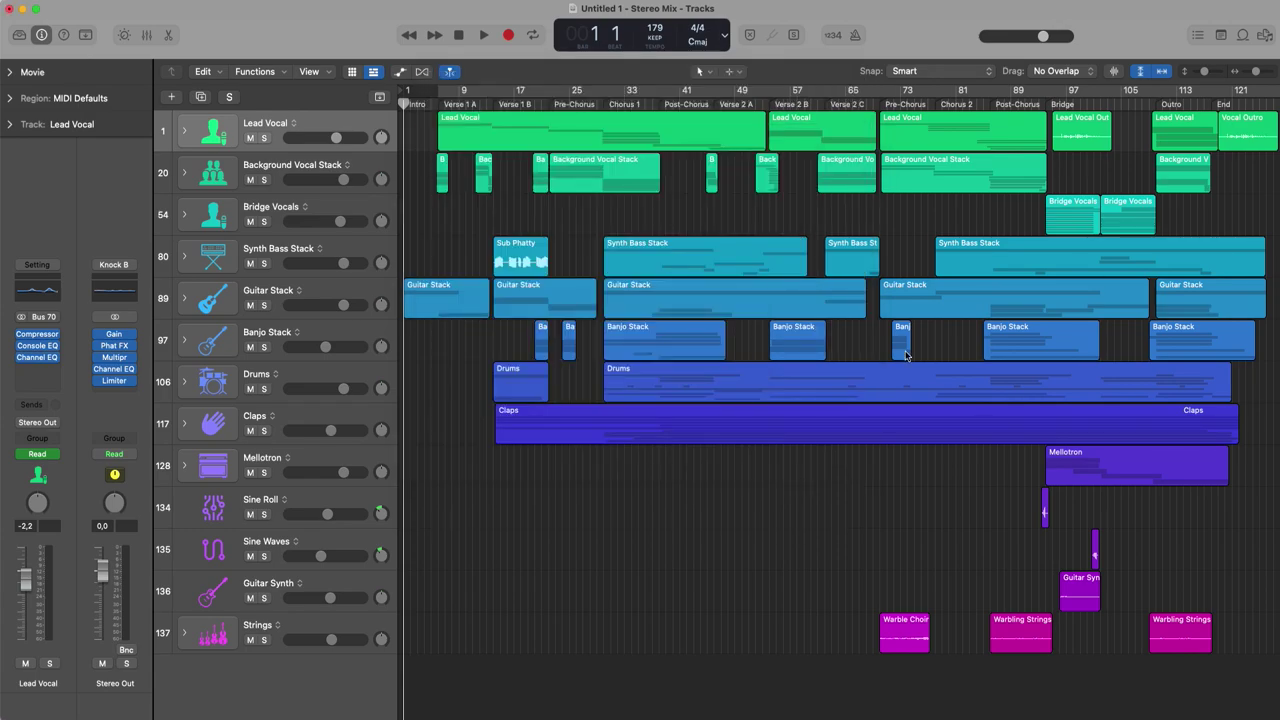
# Look through the available Apple Loops in the Loop Browser and close it.
pyautogui.click(1241, 35)
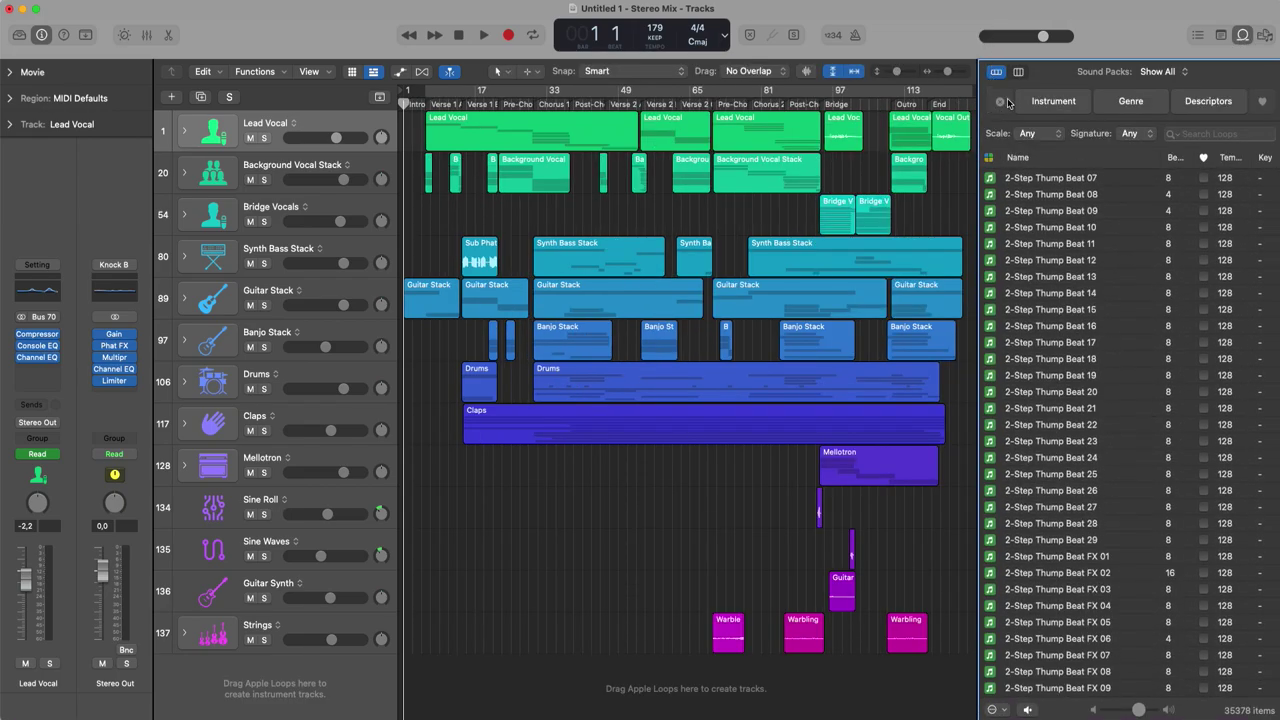
pyautogui.scroll(-20, 1206, 367)
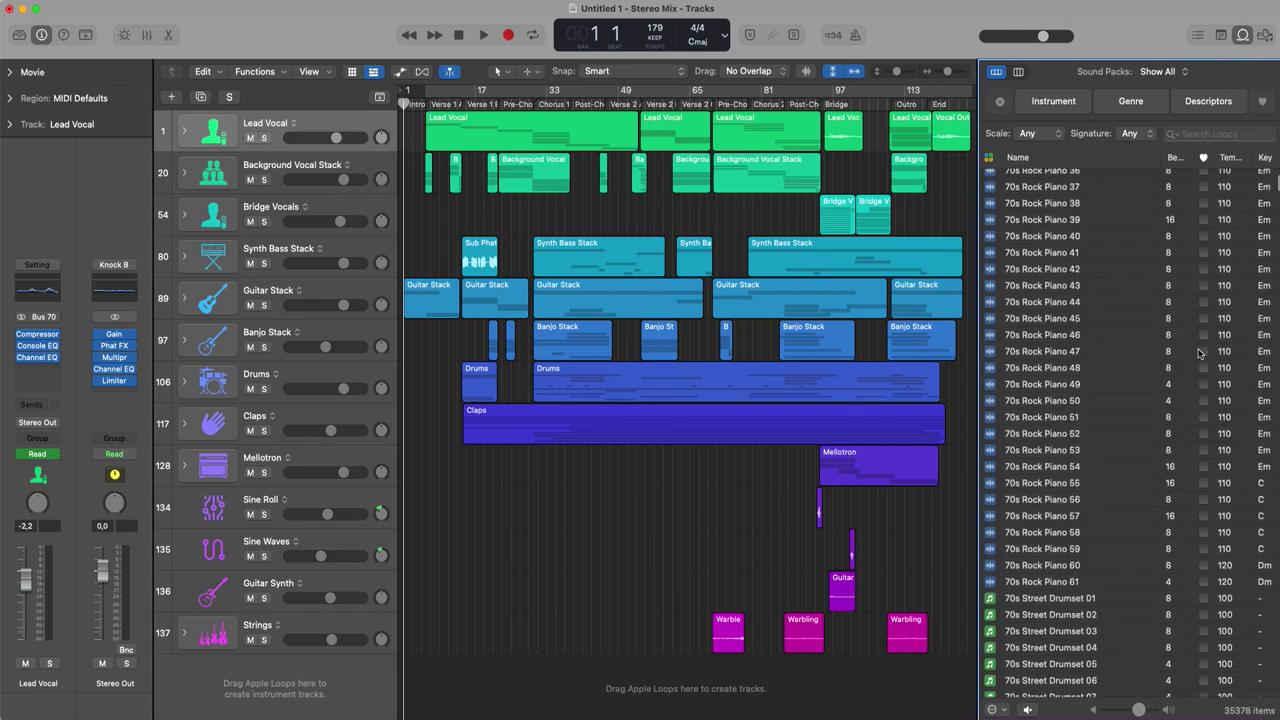
pyautogui.click(1241, 34)
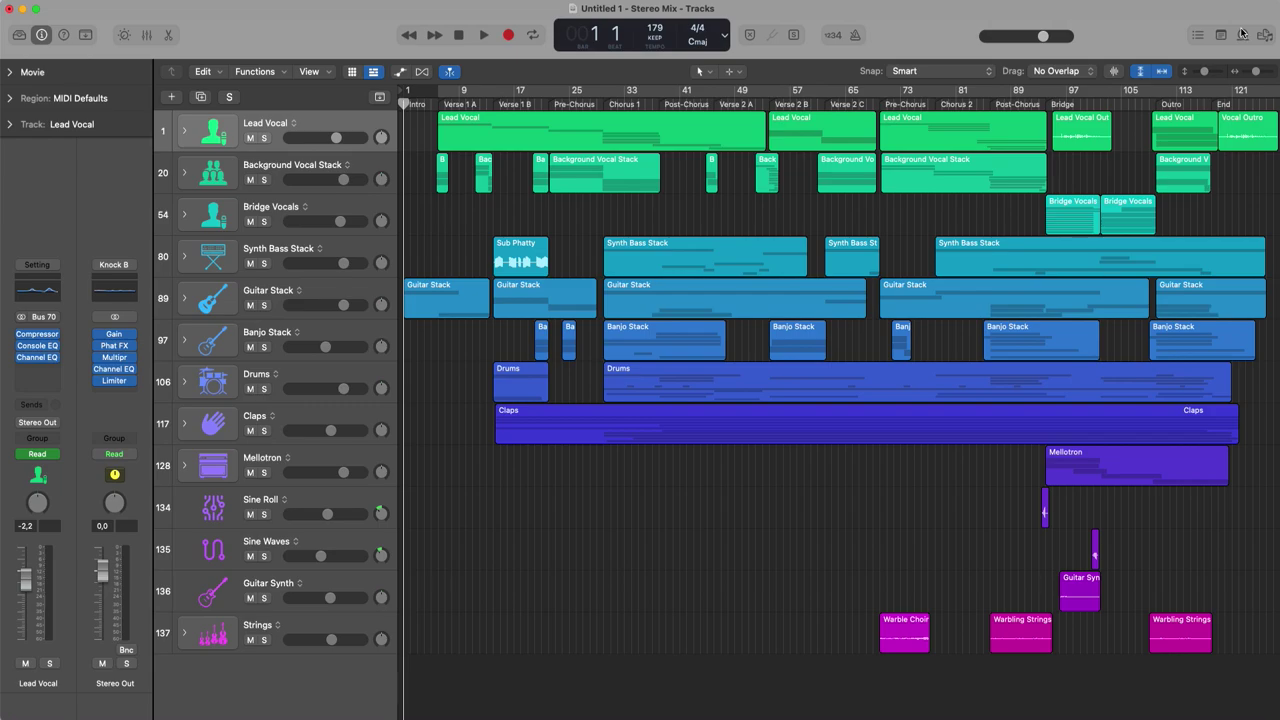
# Show the Library and add a new software instrument track below the Lead Vocal track.
pyautogui.click(19, 35)
pyautogui.click(451, 96)
pyautogui.click(846, 503)
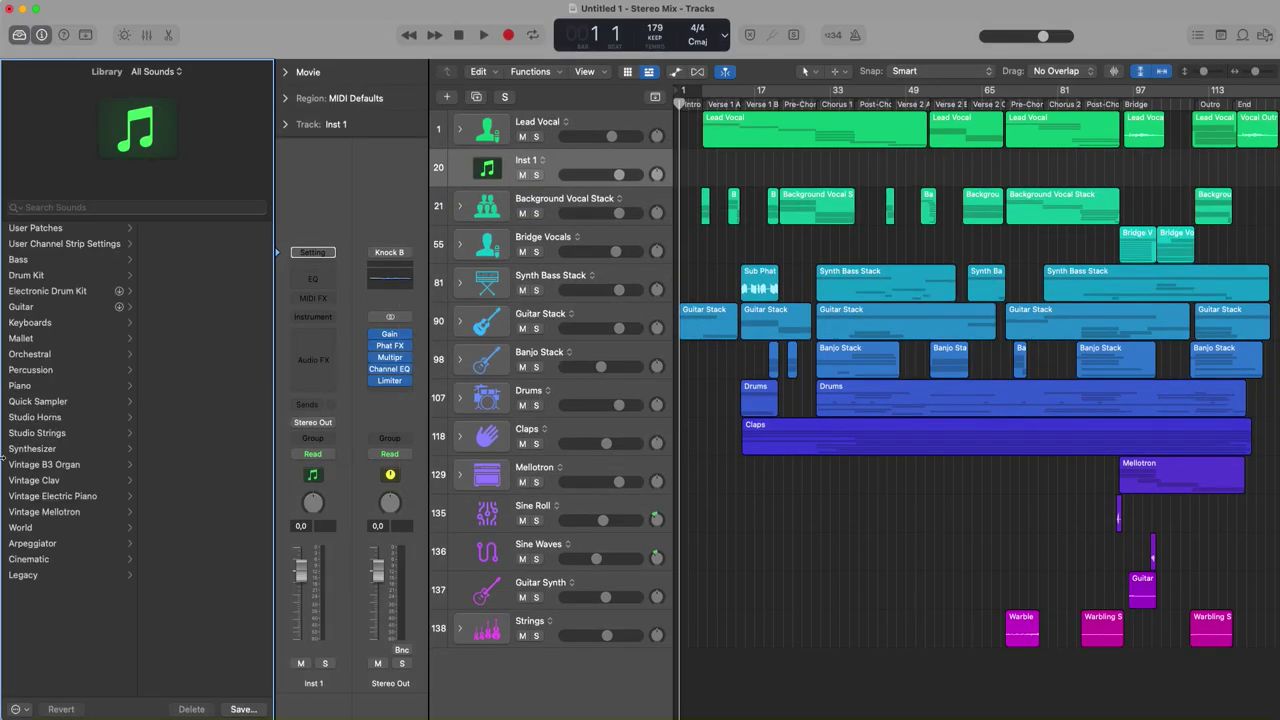
# Examine the patches in the Library's Electronic Drum Kit and Guitar categories, including those still needing a download.
pyautogui.click(84, 291)
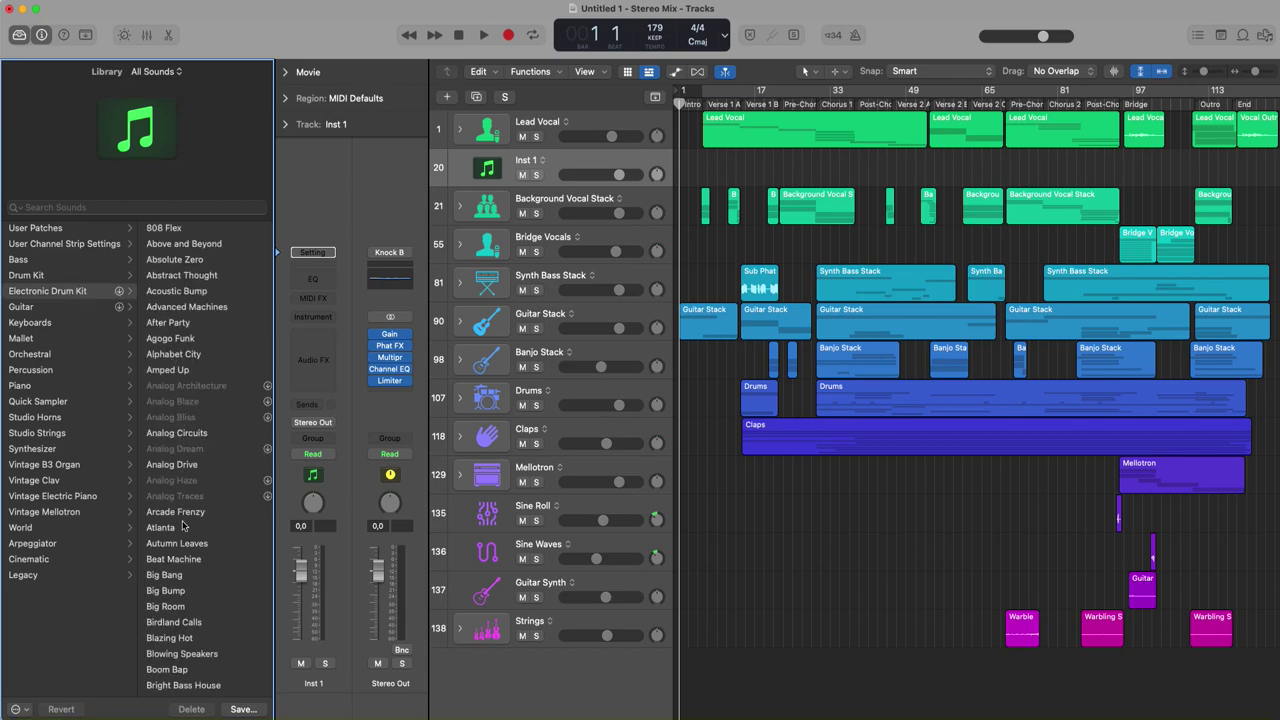
pyautogui.click(56, 306)
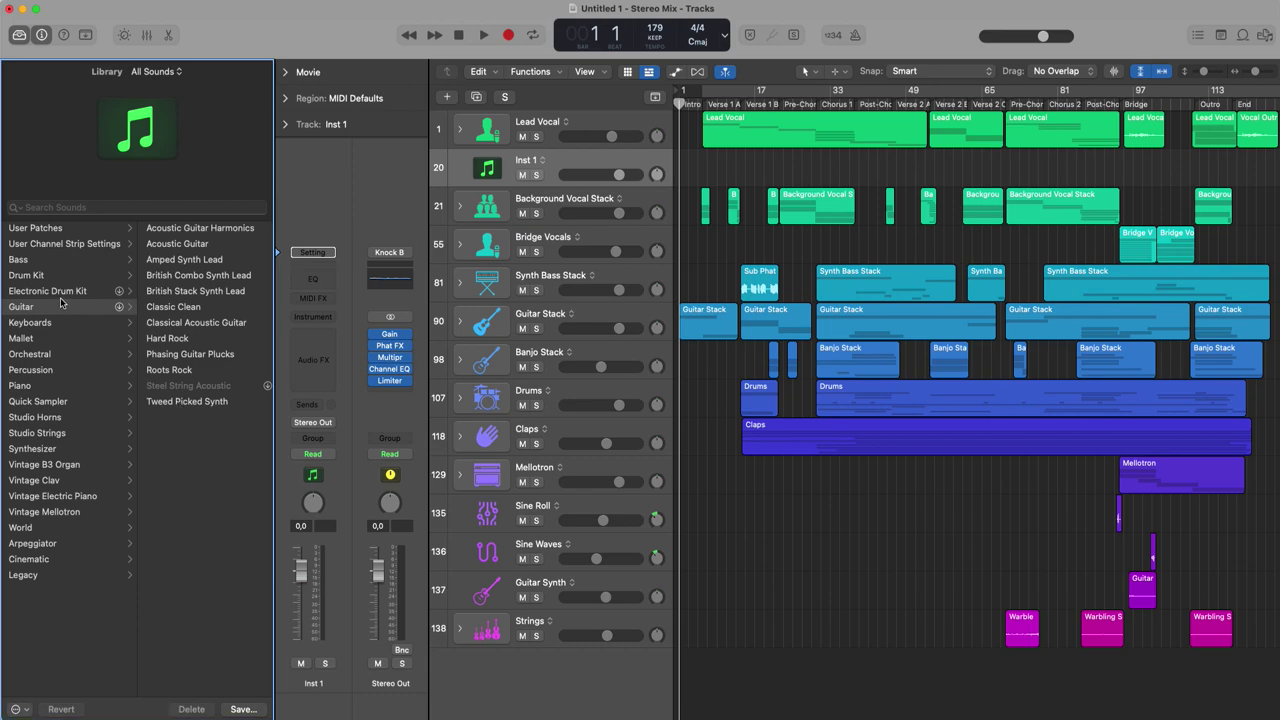
pyautogui.click(66, 292)
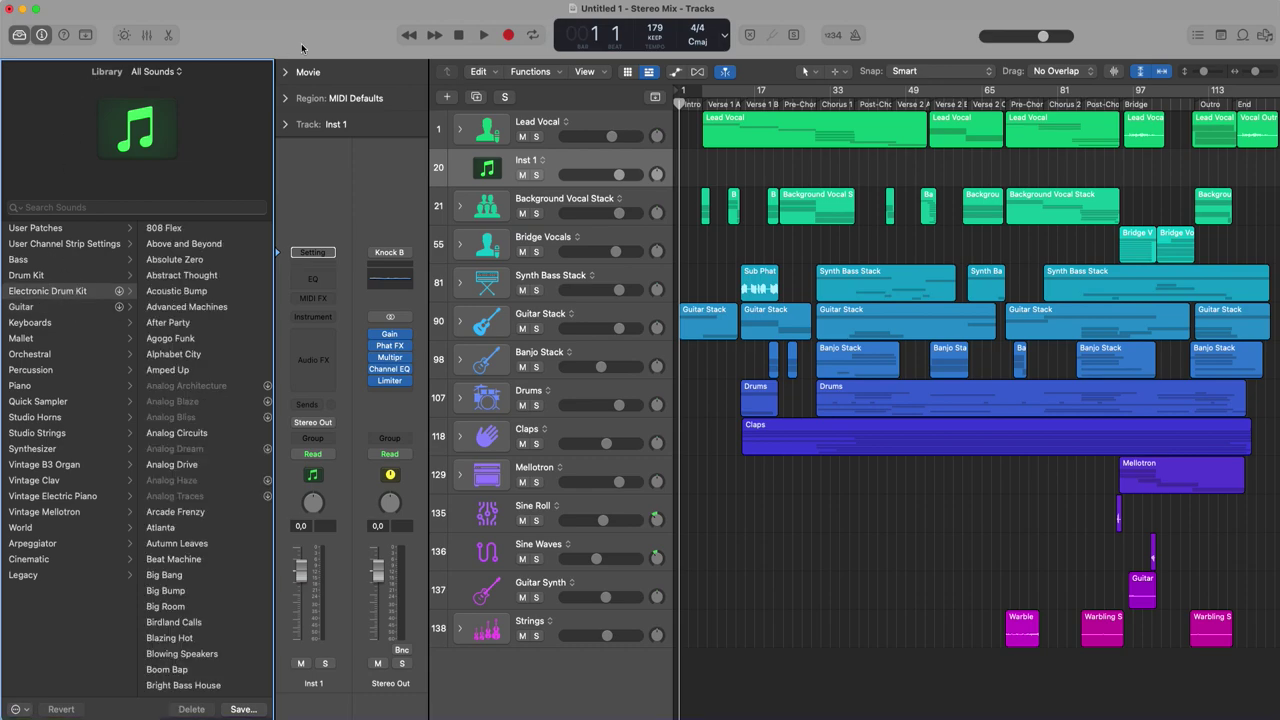
# Examine the application's Settings categories and the project file commands, including Project Settings.
pyautogui.click(60, 2)
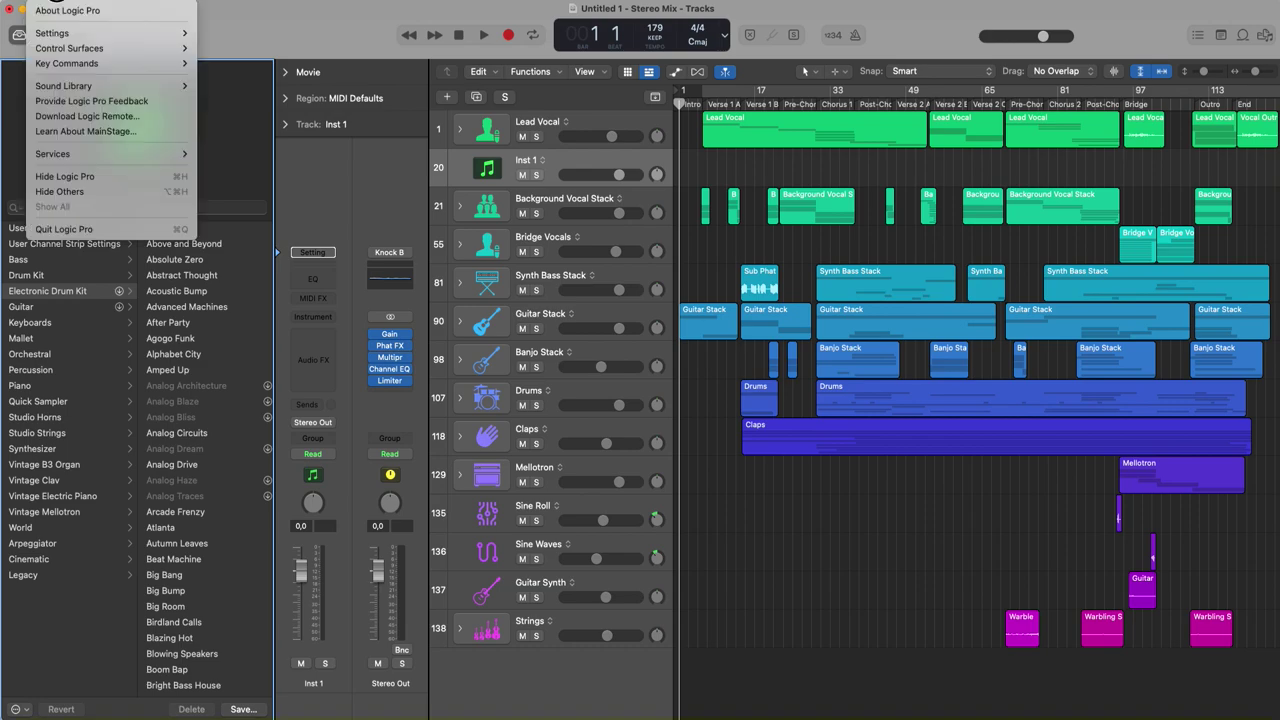
pyautogui.moveTo(99, 34)
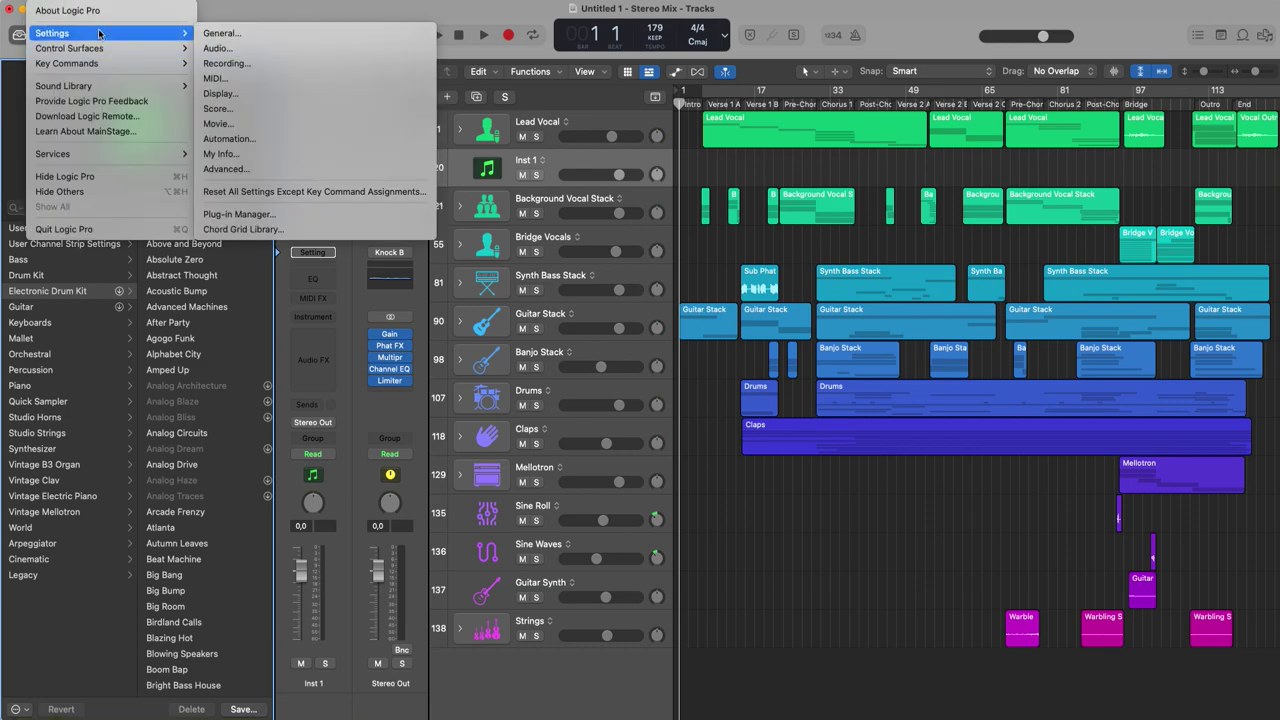
pyautogui.moveTo(104, 3)
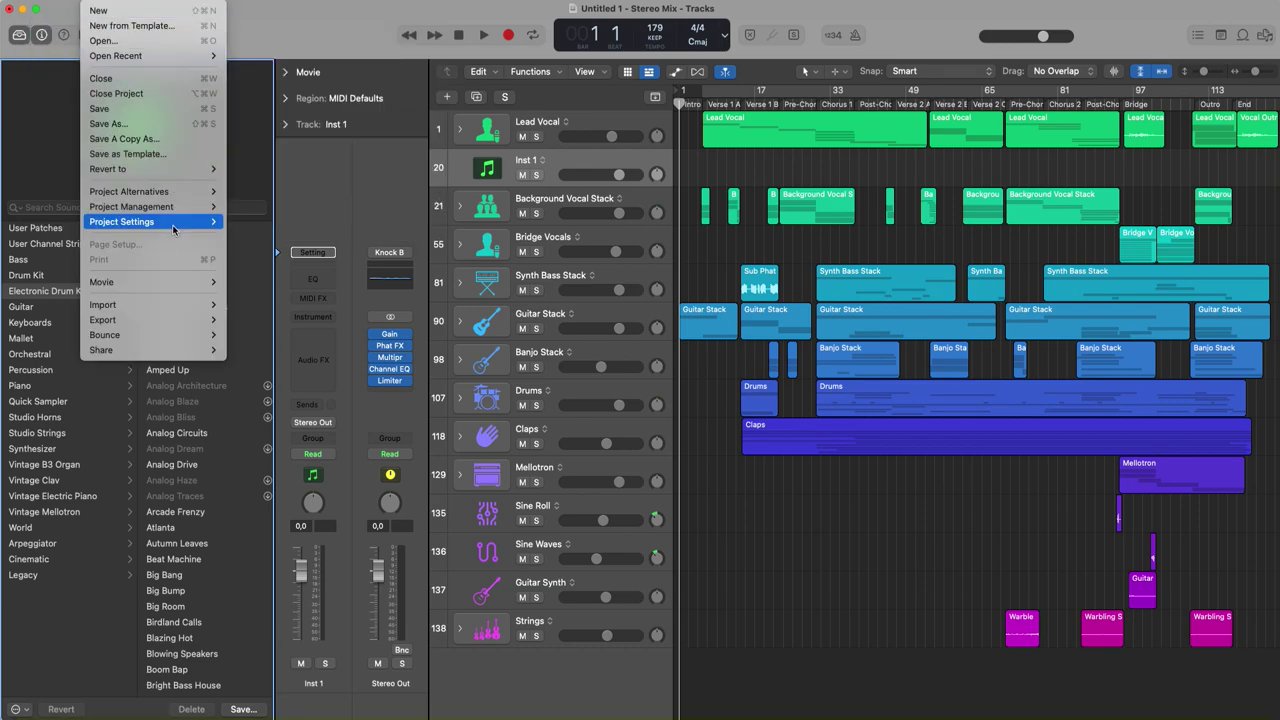
pyautogui.moveTo(174, 226)
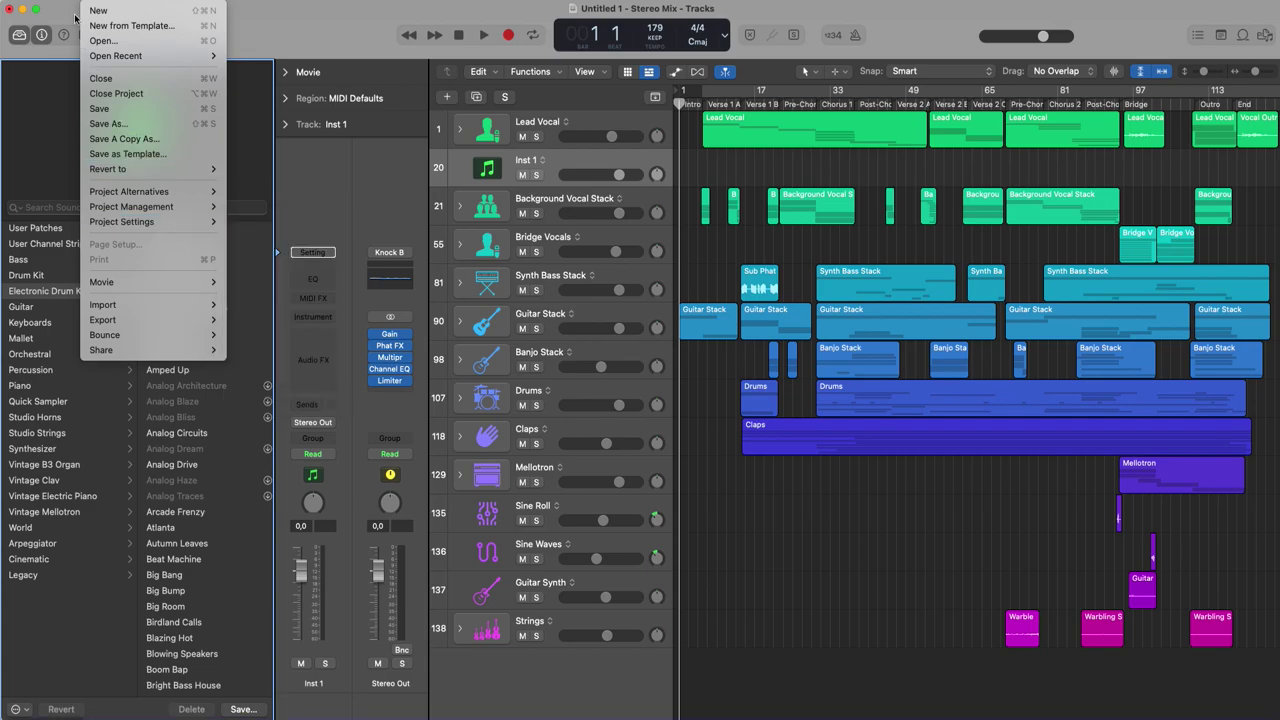
pyautogui.moveTo(60, 3)
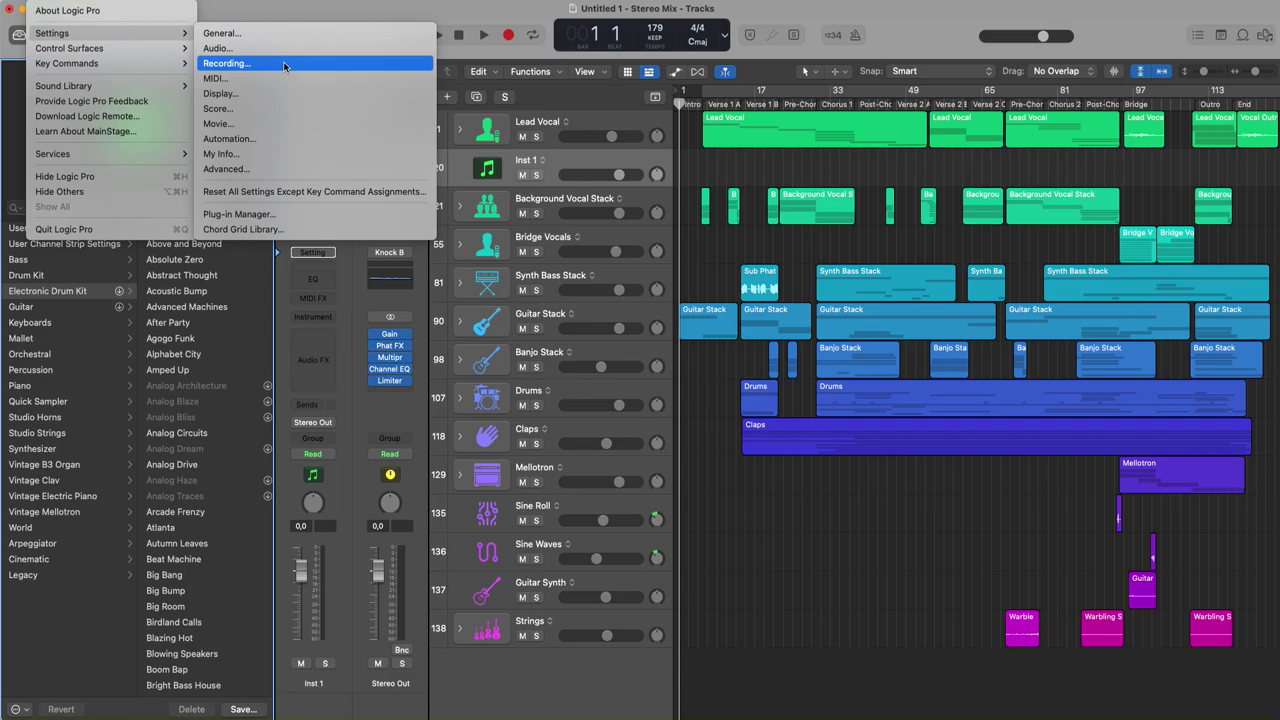
pyautogui.press('Up')
pyautogui.press('Up')
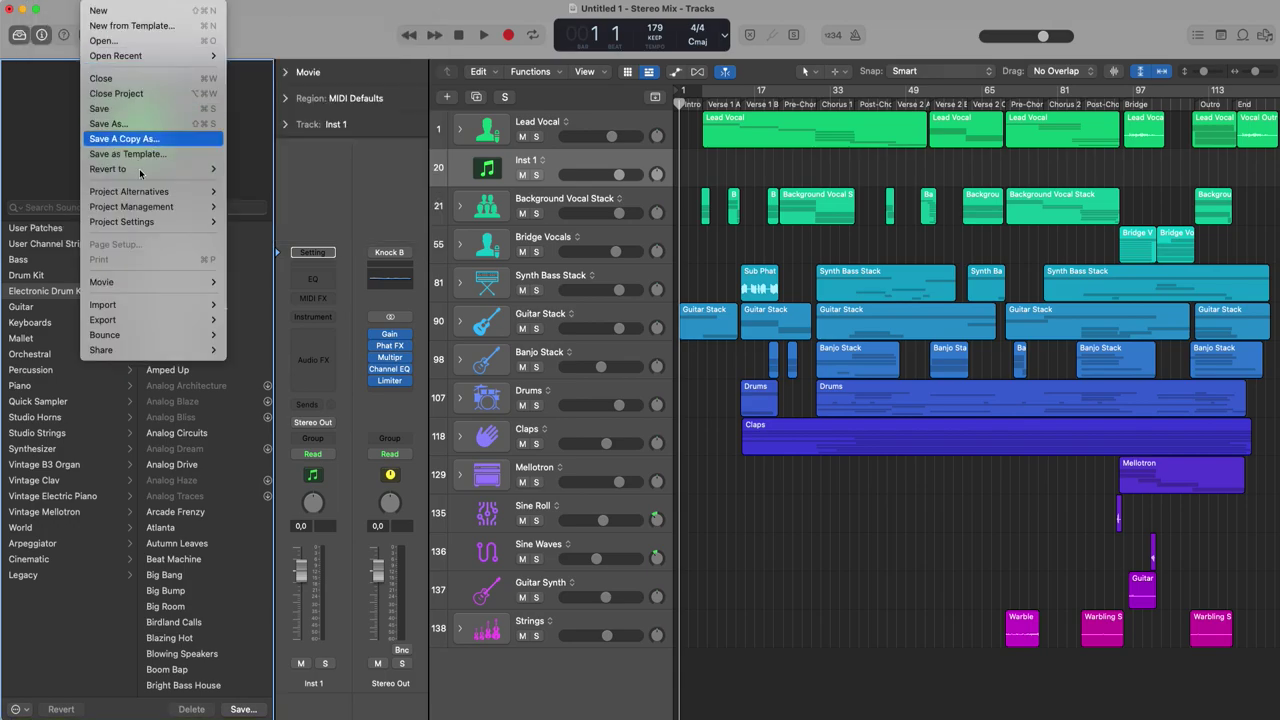
pyautogui.moveTo(55, 2)
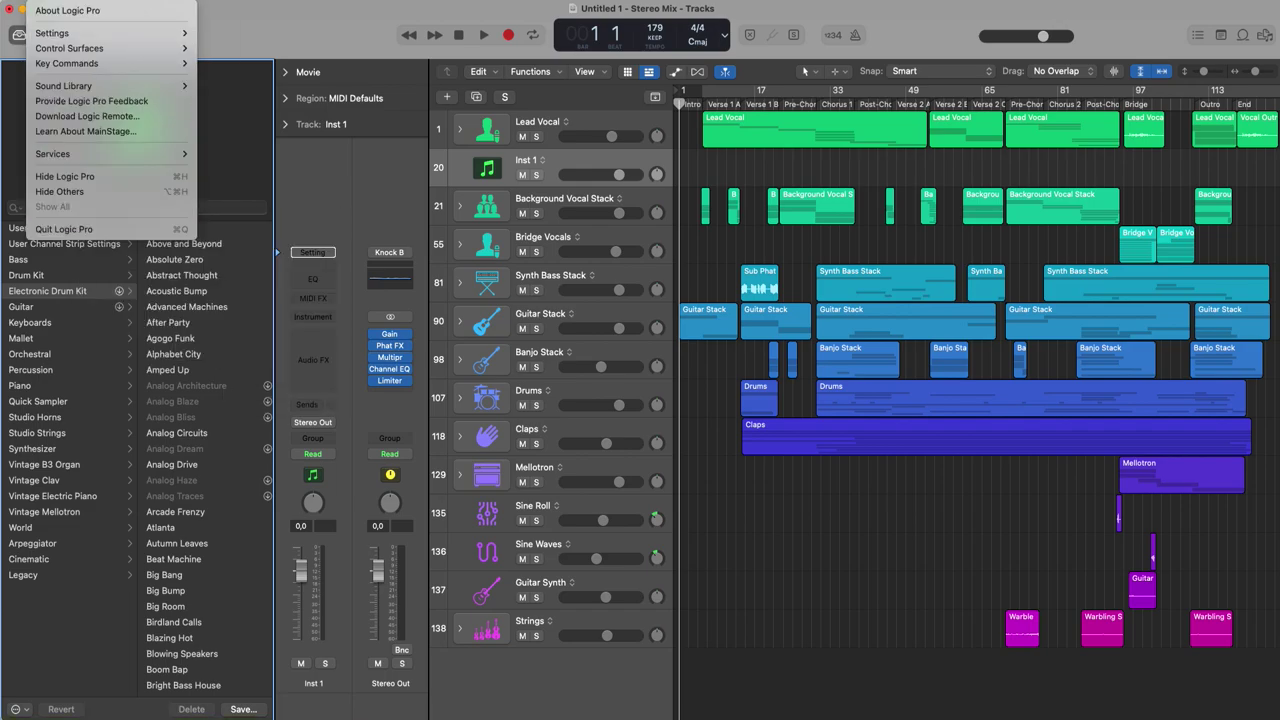
pyautogui.moveTo(150, 33)
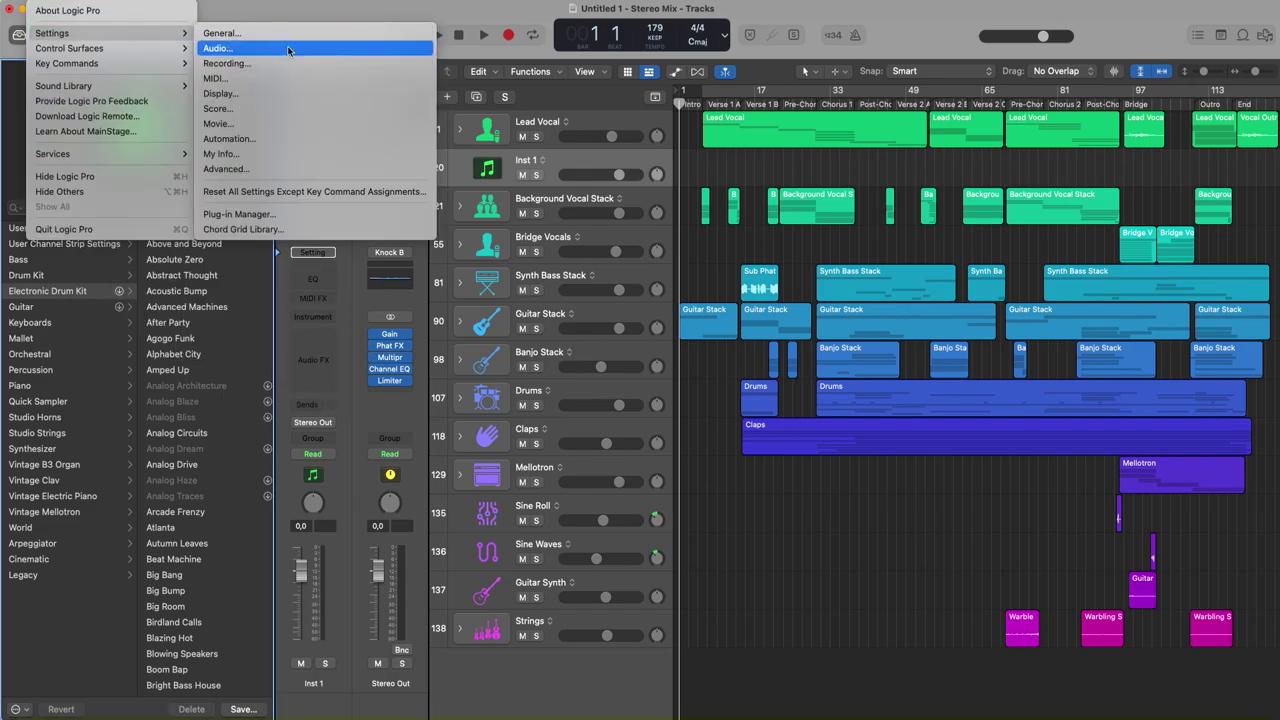
# Examine the Audio device settings, the My Info page and the Recording settings, and close the Settings window.
pyautogui.click(287, 48)
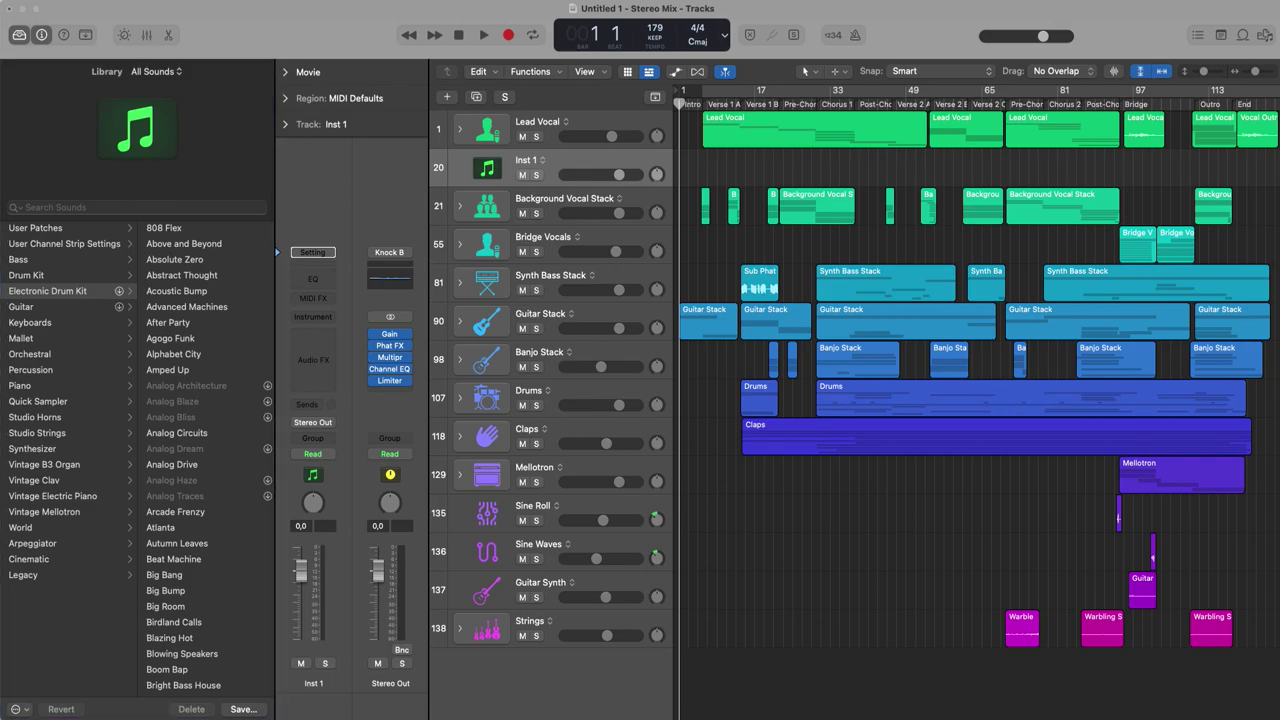
pyautogui.moveTo(457, 620); pyautogui.dragTo(500, 183)
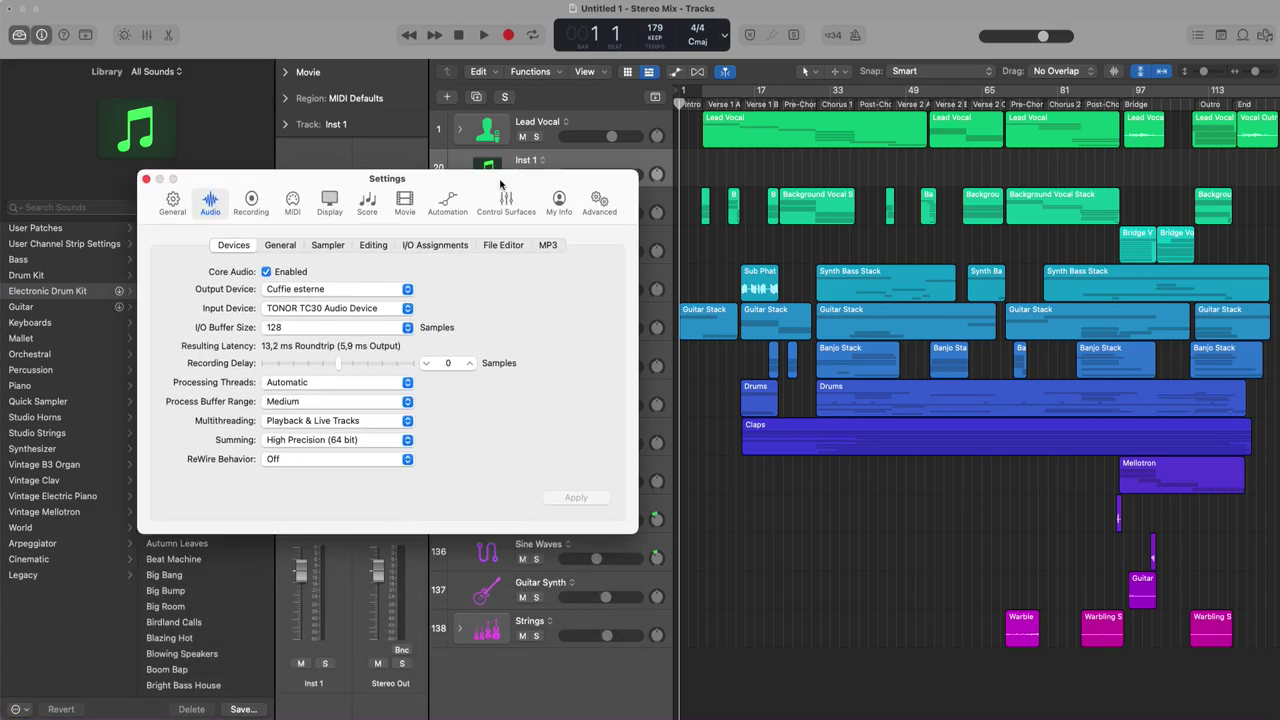
pyautogui.click(559, 205)
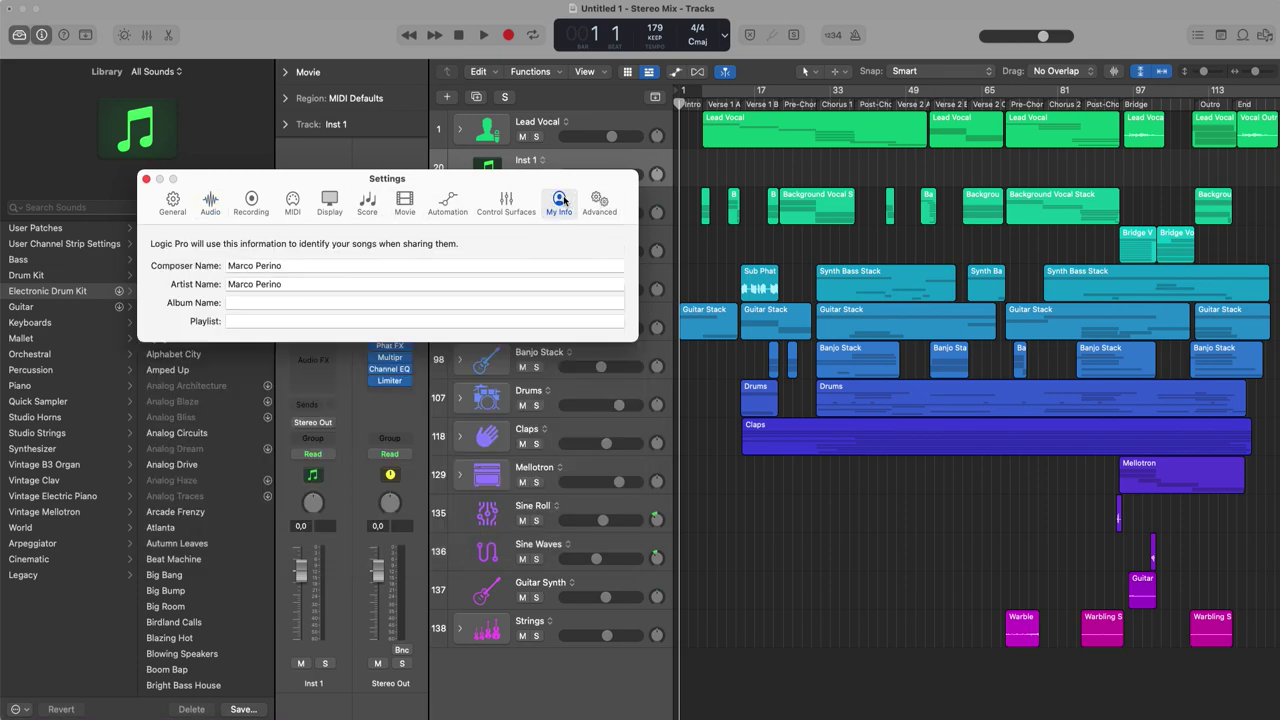
pyautogui.click(251, 199)
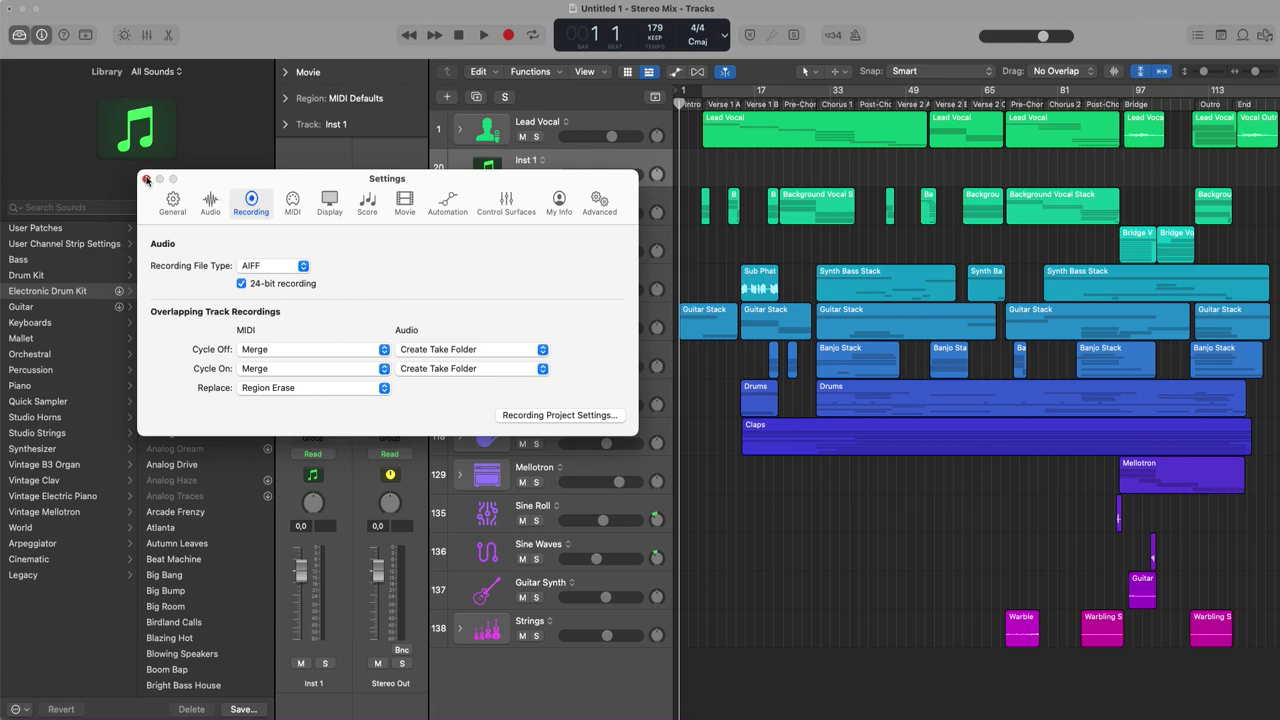
pyautogui.click(146, 180)
# Examine the Project Settings categories and the General, Tracks, Mixer and Editors pages of the Display settings, and close the Settings window.
pyautogui.click(97, 1)
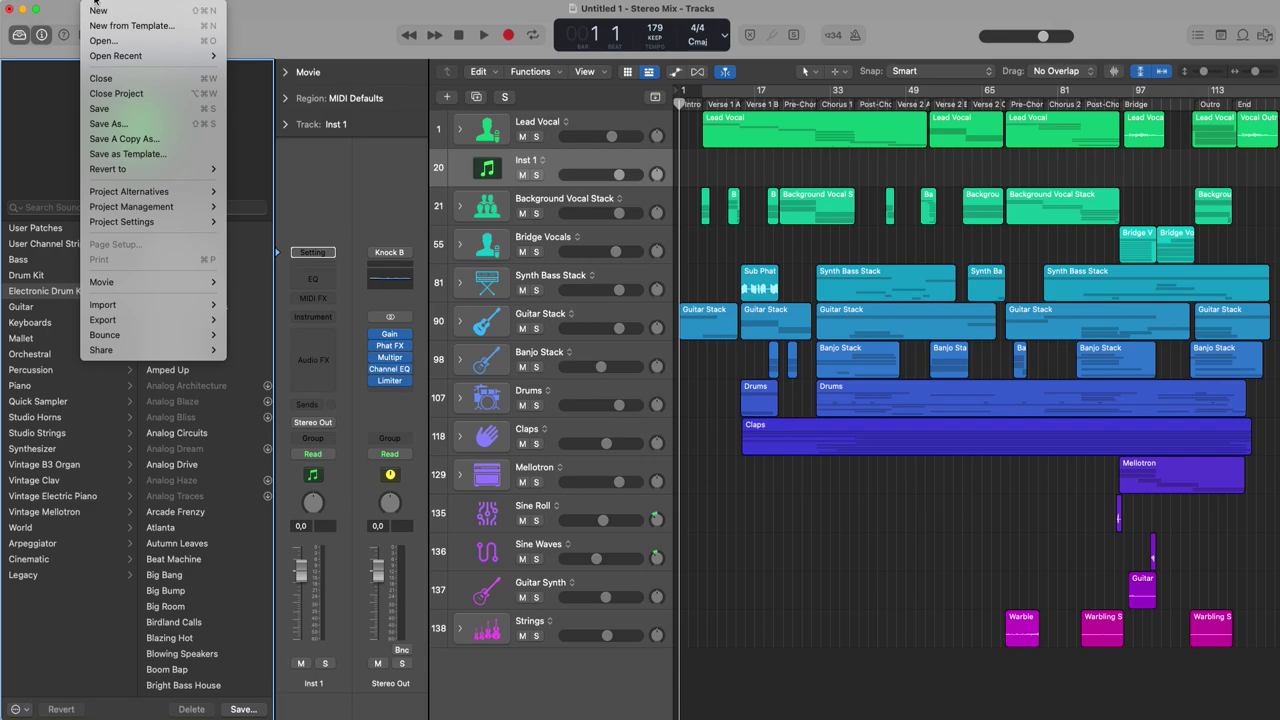
pyautogui.moveTo(138, 224)
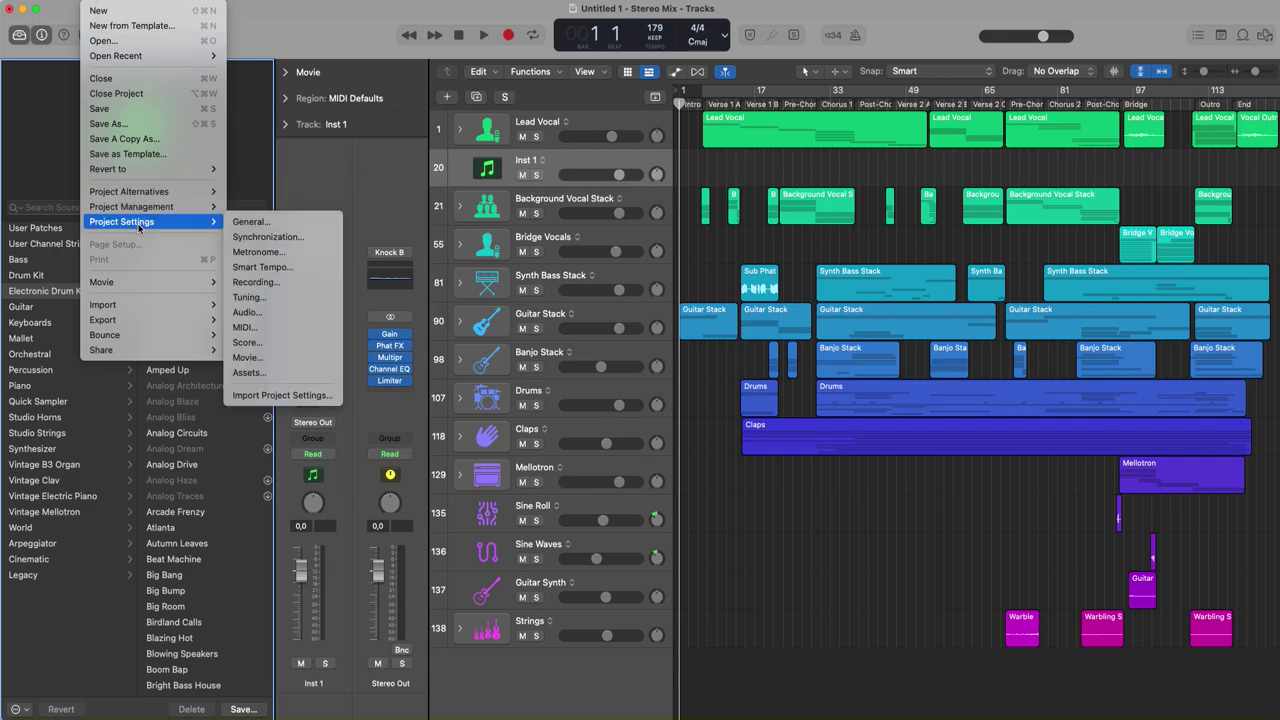
pyautogui.moveTo(45, 2)
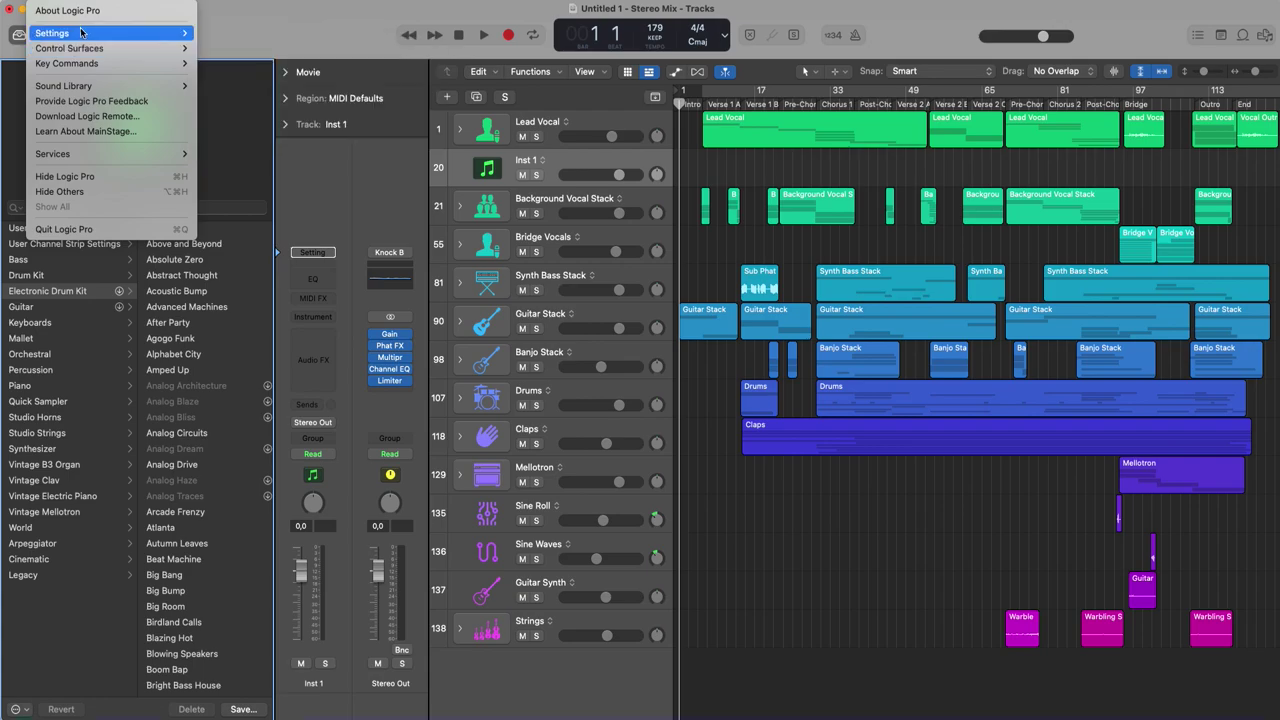
pyautogui.moveTo(82, 32)
pyautogui.click(296, 93)
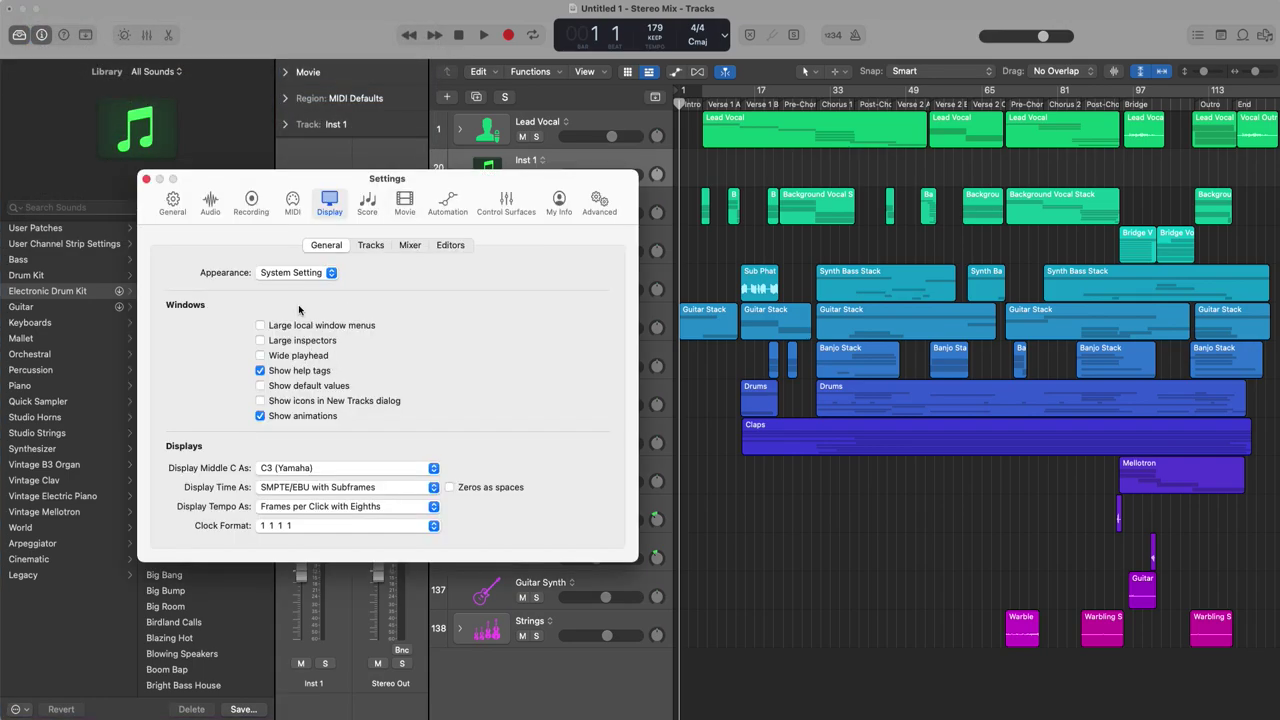
pyautogui.click(371, 247)
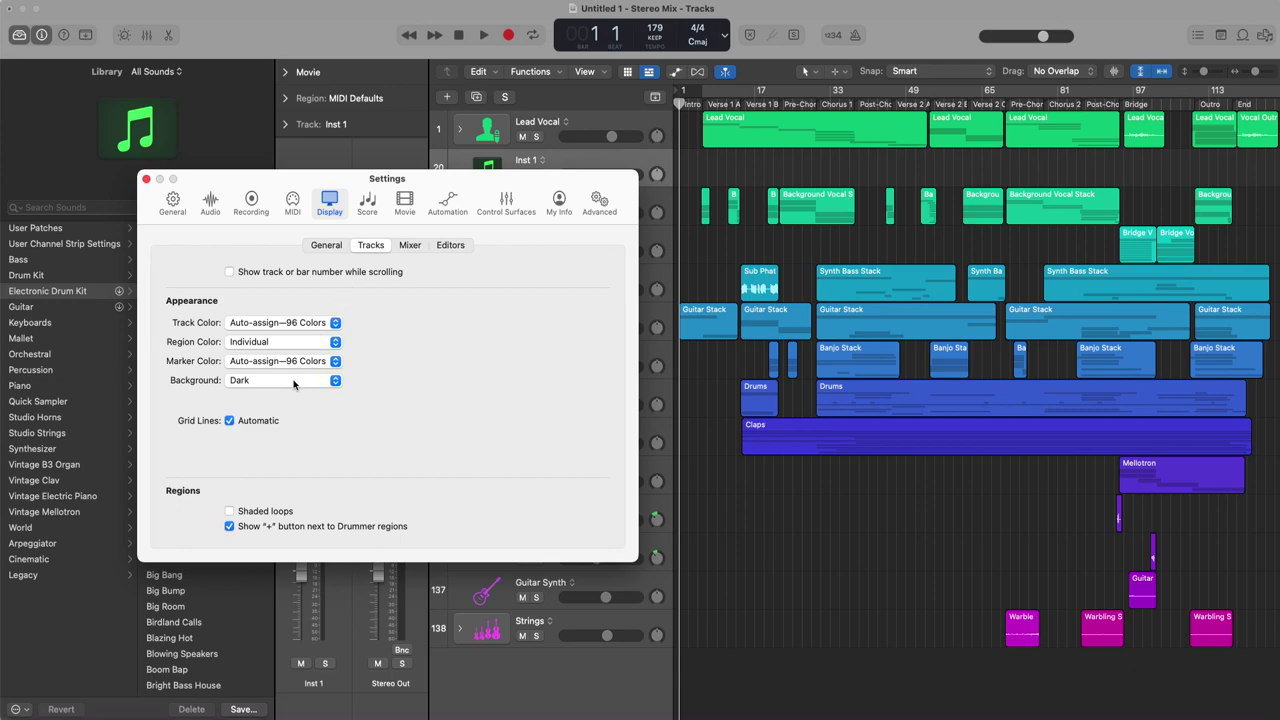
pyautogui.click(410, 245)
pyautogui.click(450, 245)
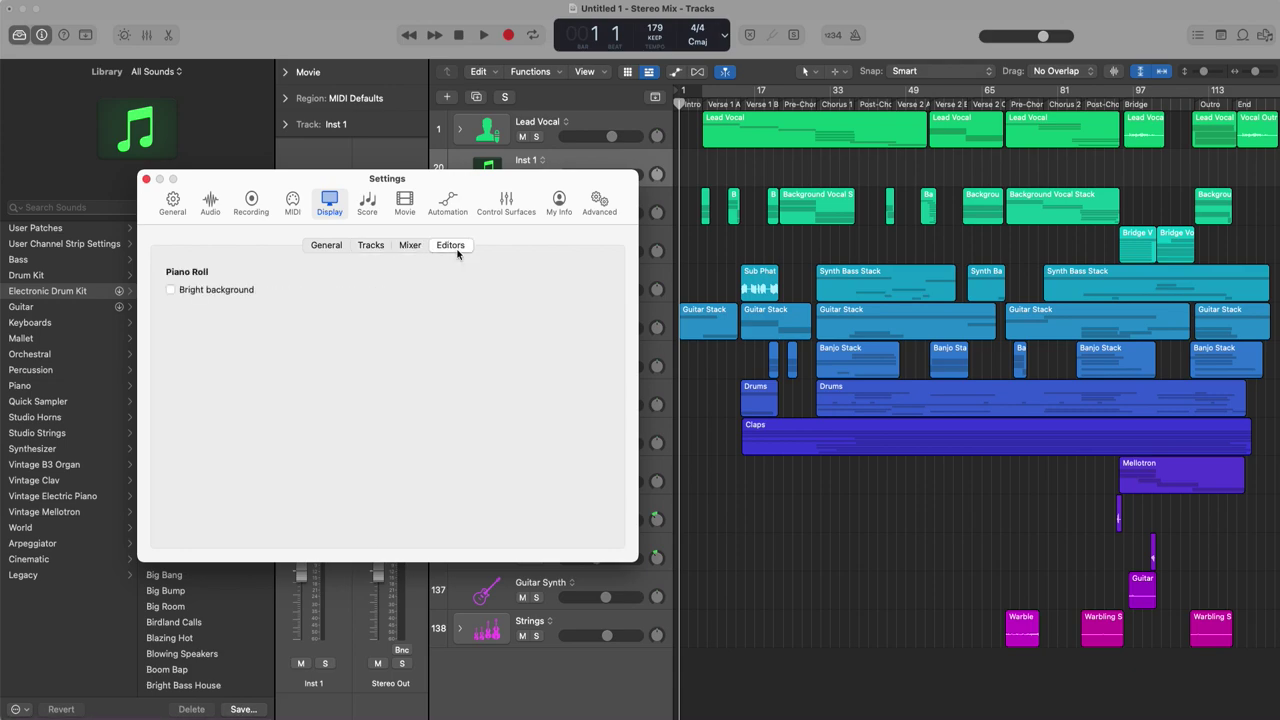
pyautogui.click(146, 179)
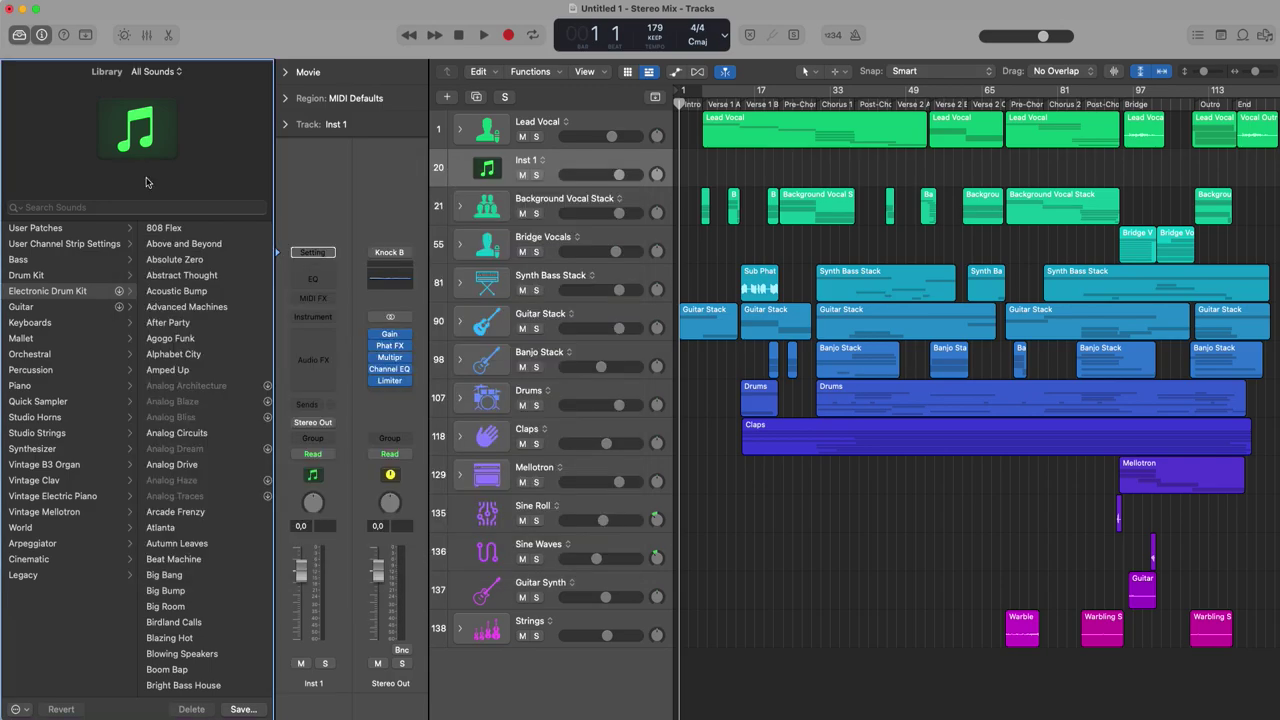
# Hide the Library so the Tracks area gets more room.
pyautogui.click(19, 35)
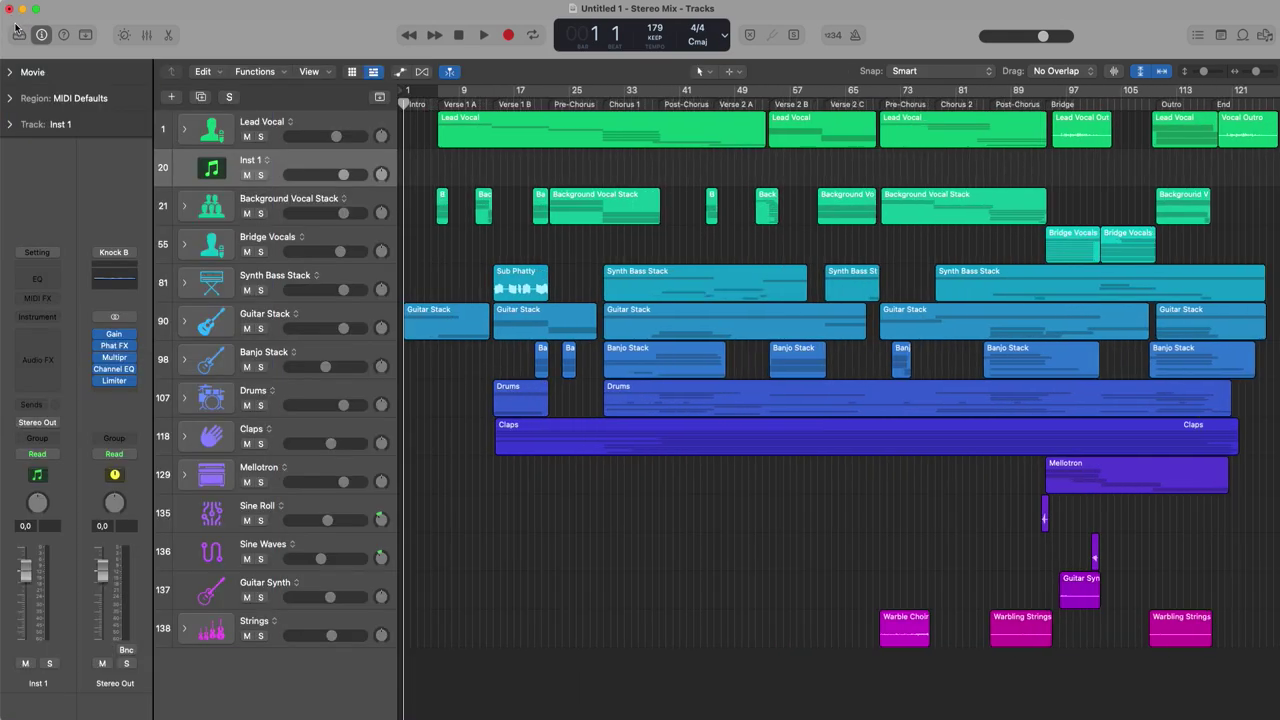
pyautogui.click(19, 35)
pyautogui.click(19, 35)
# Look through the customization options for the control bar and display, and close them.
pyautogui.rightClick(319, 35)
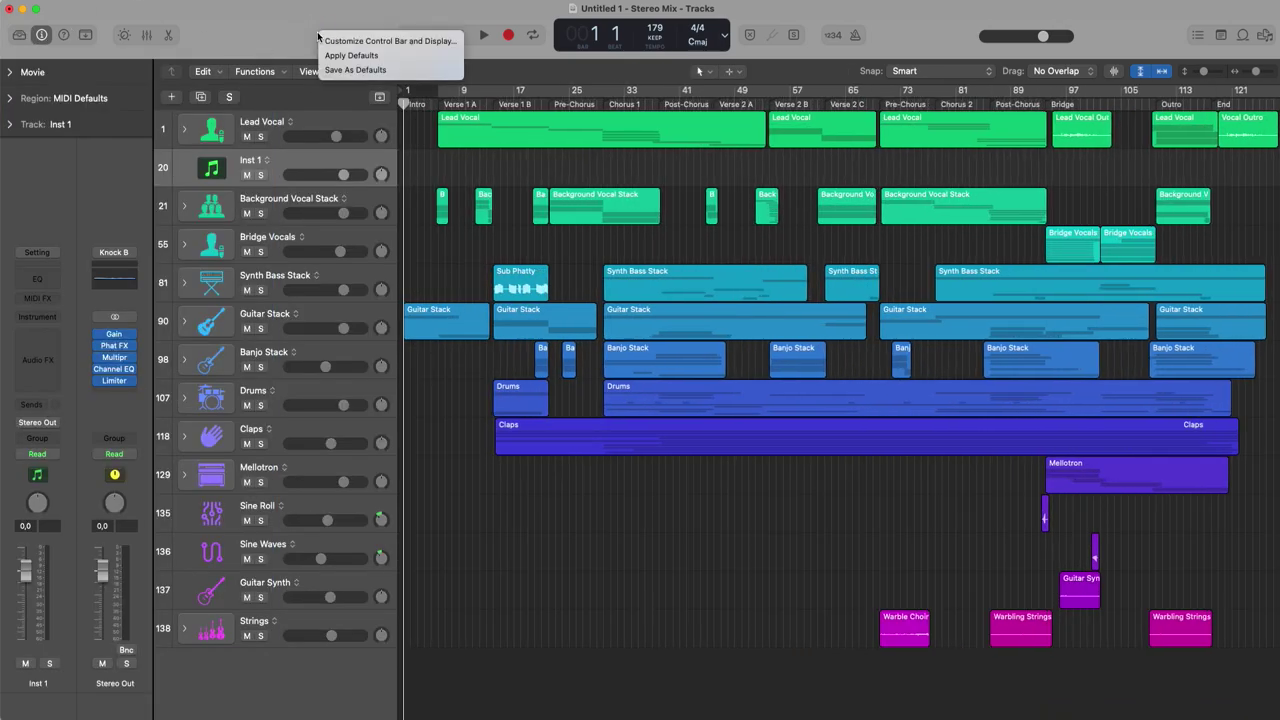
pyautogui.click(376, 41)
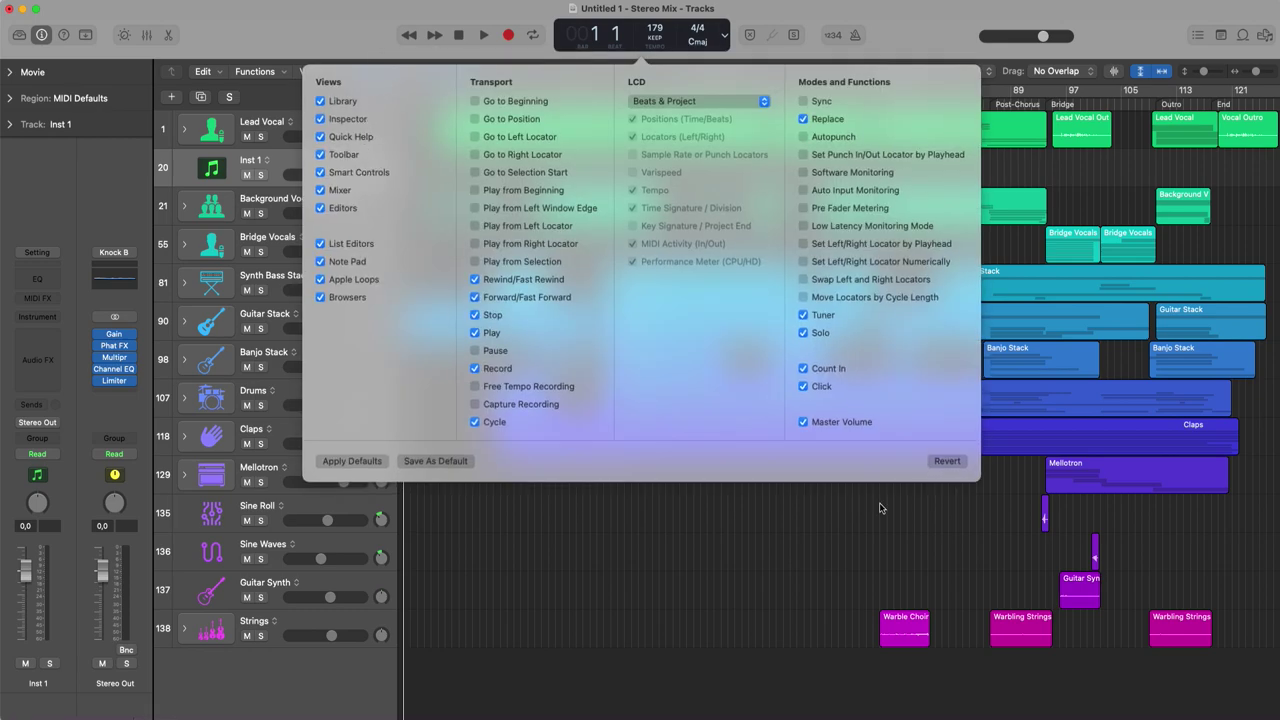
pyautogui.click(313, 42)
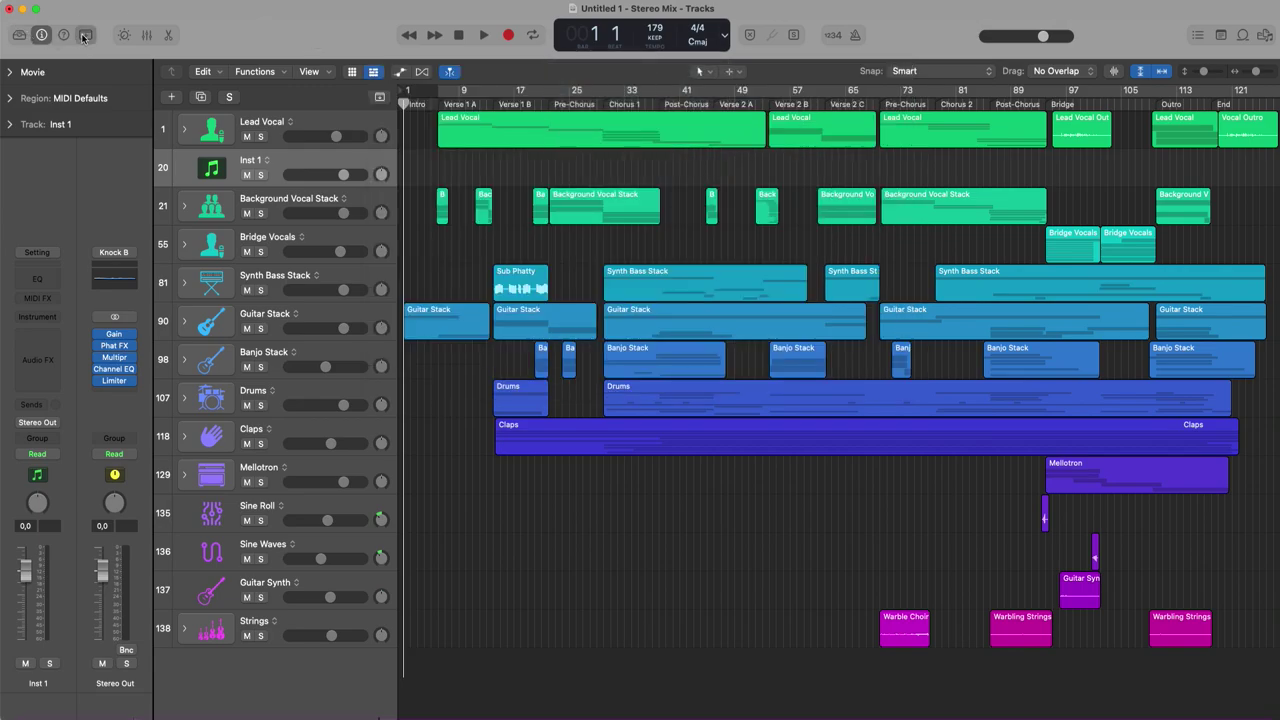
# Show the toolbar and switch Track Zoom on and off for the Guitar Stack track.
pyautogui.click(85, 36)
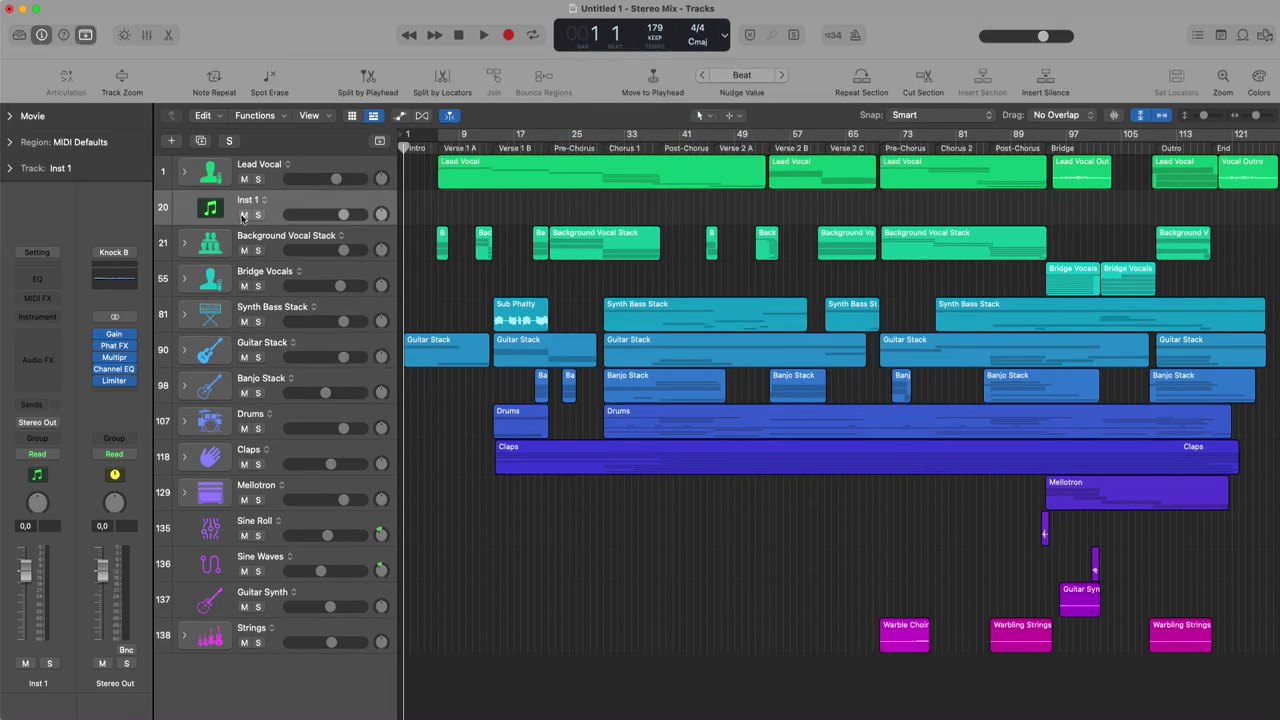
pyautogui.click(335, 341)
pyautogui.click(119, 76)
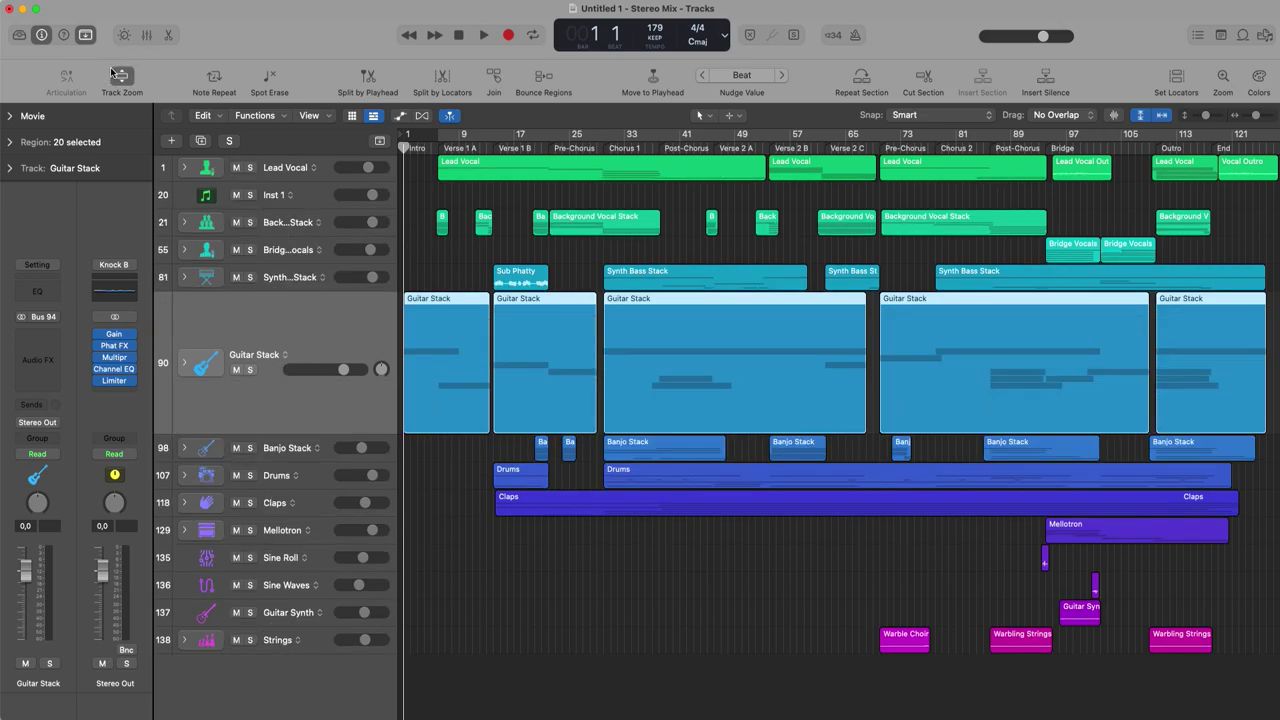
pyautogui.click(119, 76)
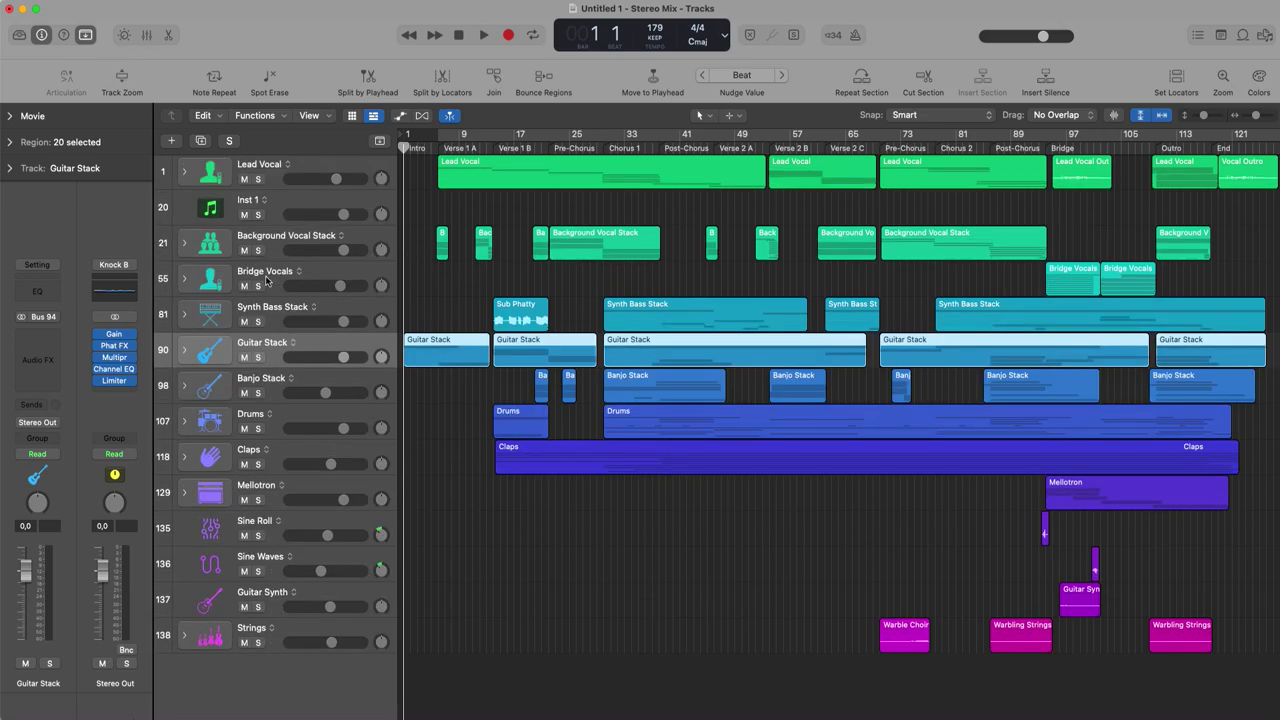
# Add the Synth Bass Stack and Bridge Vocals tracks to the Guitar Stack selection and switch Track Zoom on and off.
pyautogui.keyDown('shift'); pyautogui.click(344, 303); pyautogui.keyUp('shift')
pyautogui.keyDown('shift'); pyautogui.click(352, 276); pyautogui.keyUp('shift')
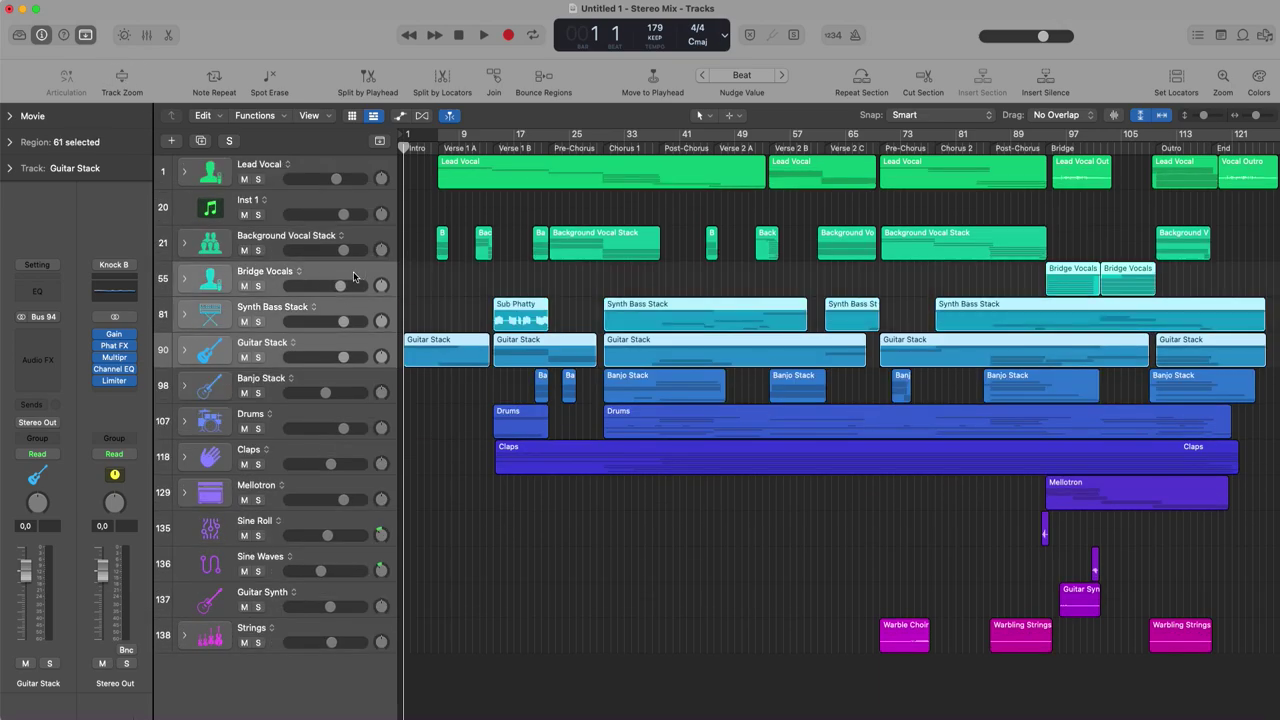
pyautogui.click(122, 77)
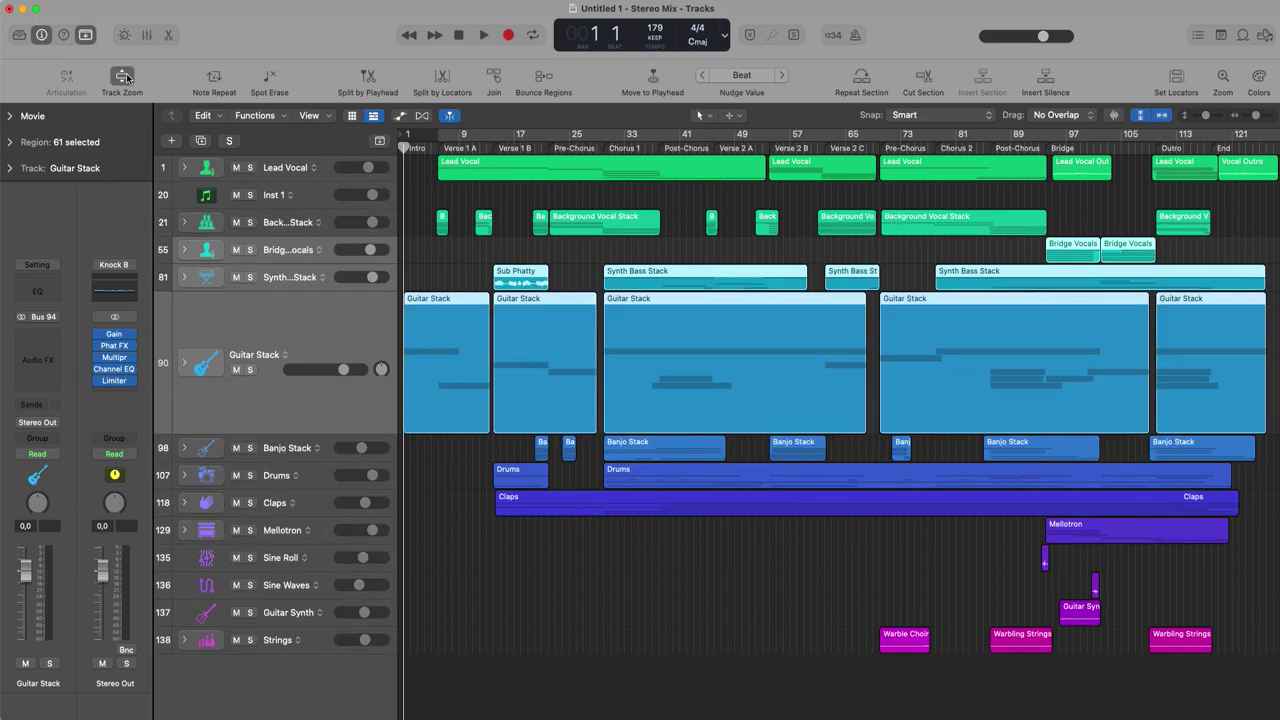
pyautogui.click(124, 77)
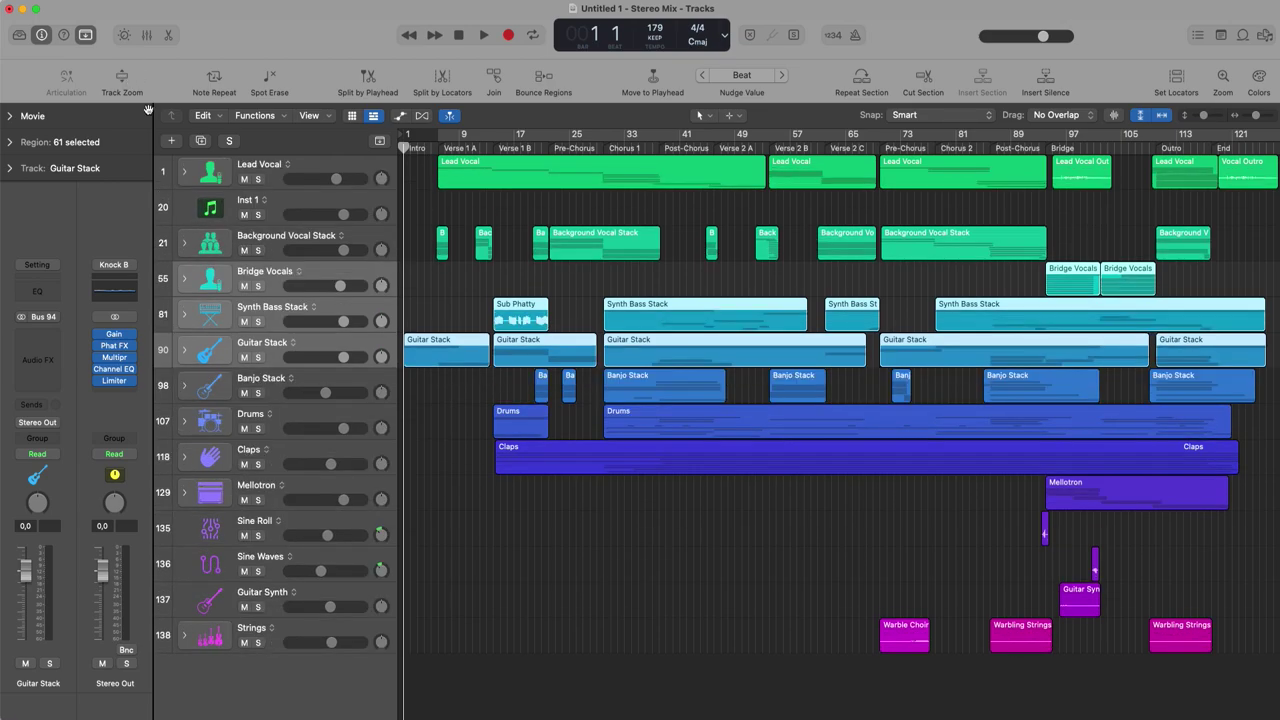
# Select the Guitar Synth track and switch Track Zoom on and off for it.
pyautogui.click(334, 590)
pyautogui.click(124, 80)
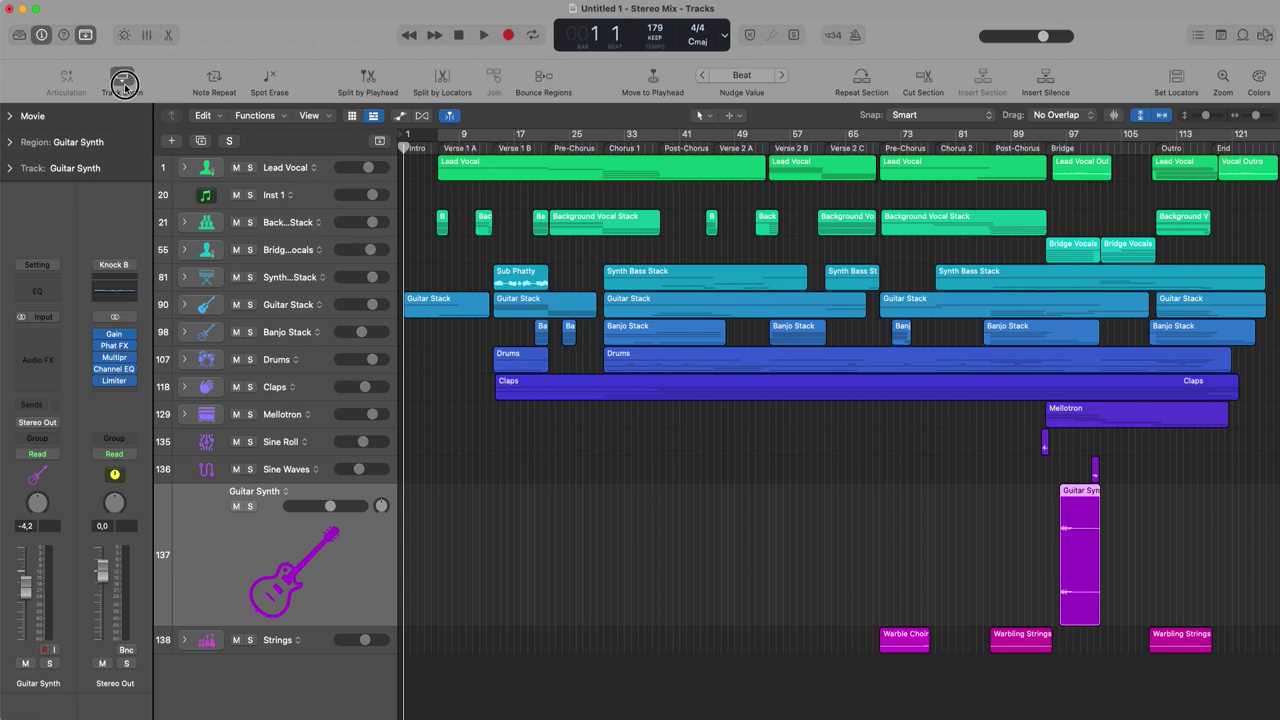
pyautogui.click(124, 83)
# Try Track Zoom with Sine Waves and Guitar Synth selected, first with Guitar Synth and then with Sine Waves as the main track, and switch it off.
pyautogui.keyDown('shift'); pyautogui.click(339, 559); pyautogui.keyUp('shift')
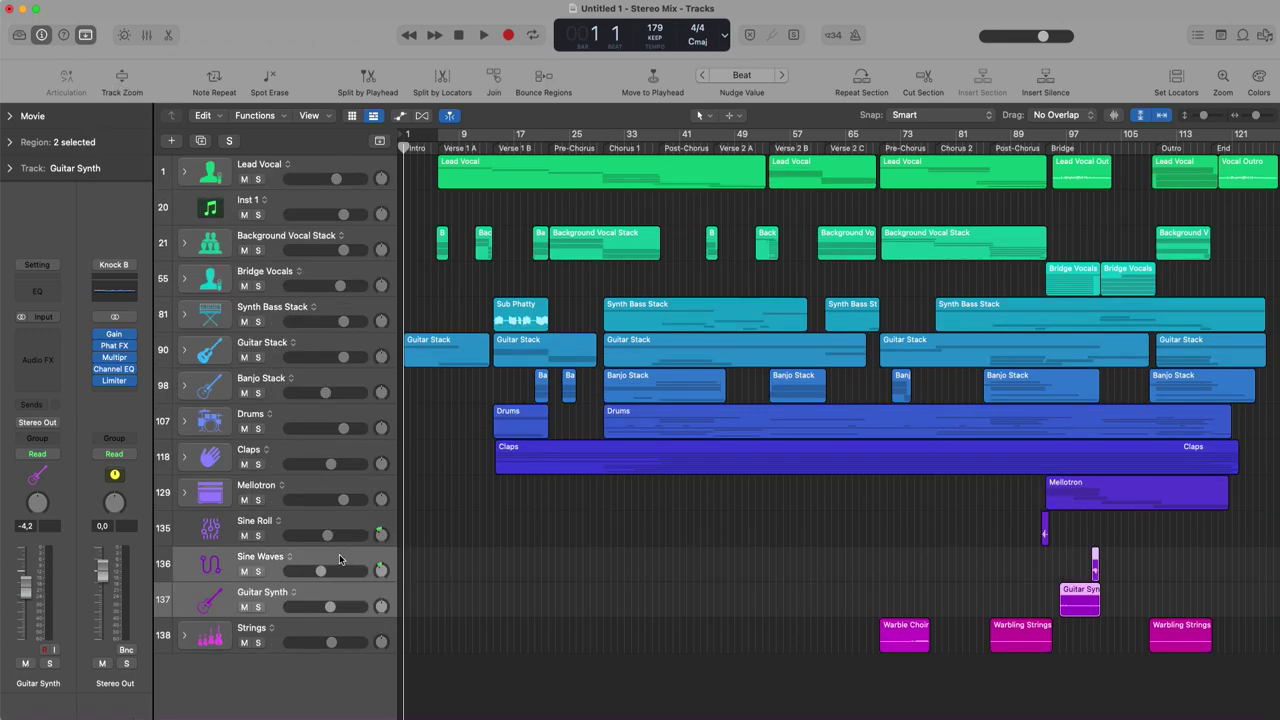
pyautogui.click(122, 78)
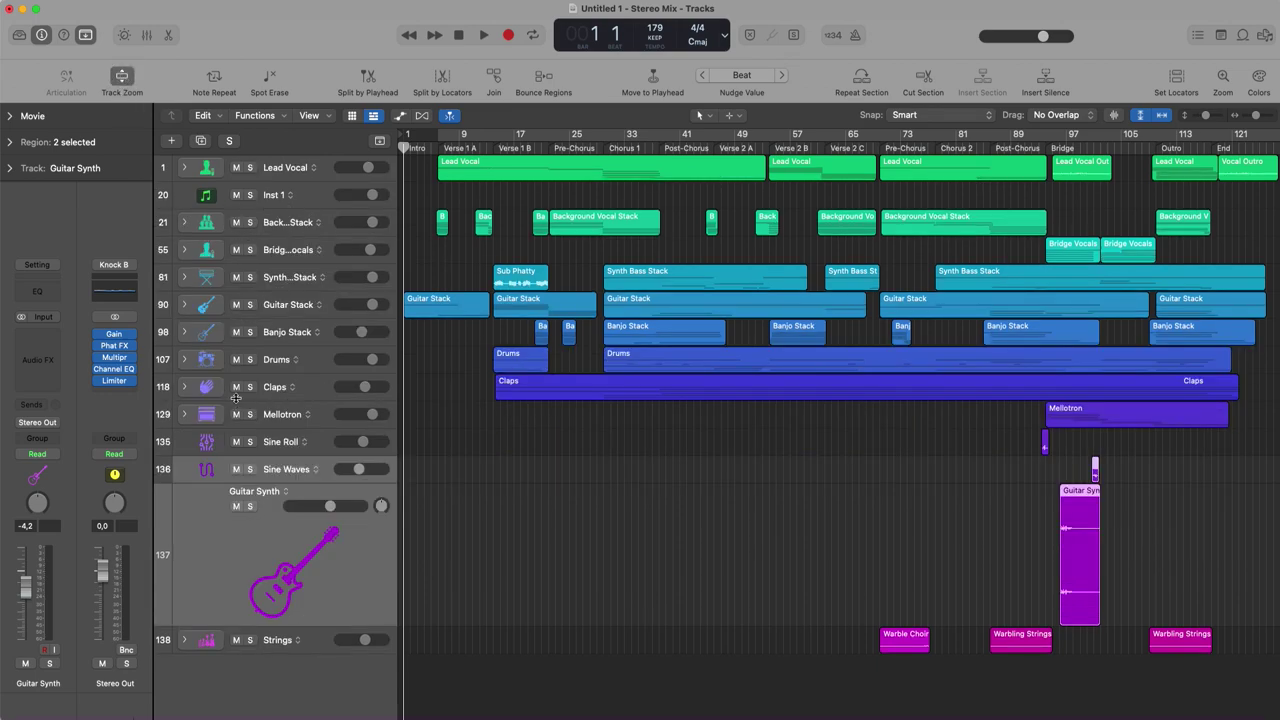
pyautogui.click(333, 472)
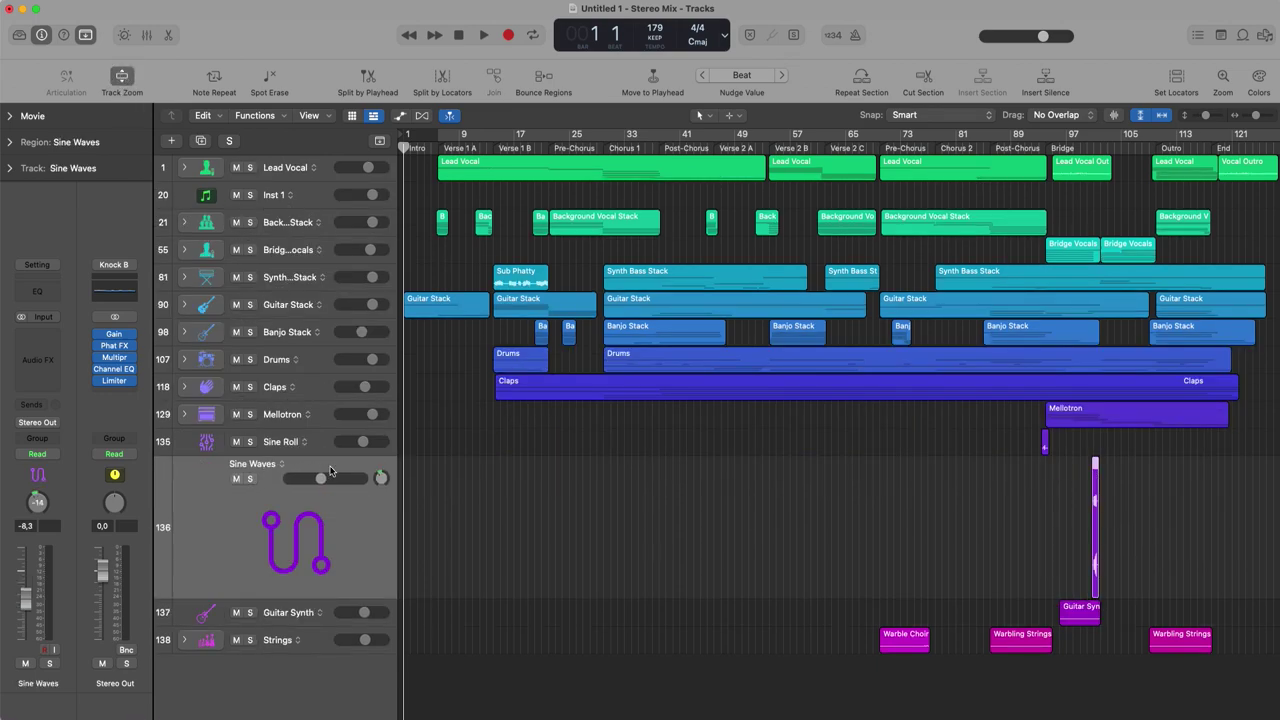
pyautogui.keyDown('shift'); pyautogui.click(326, 607); pyautogui.keyUp('shift')
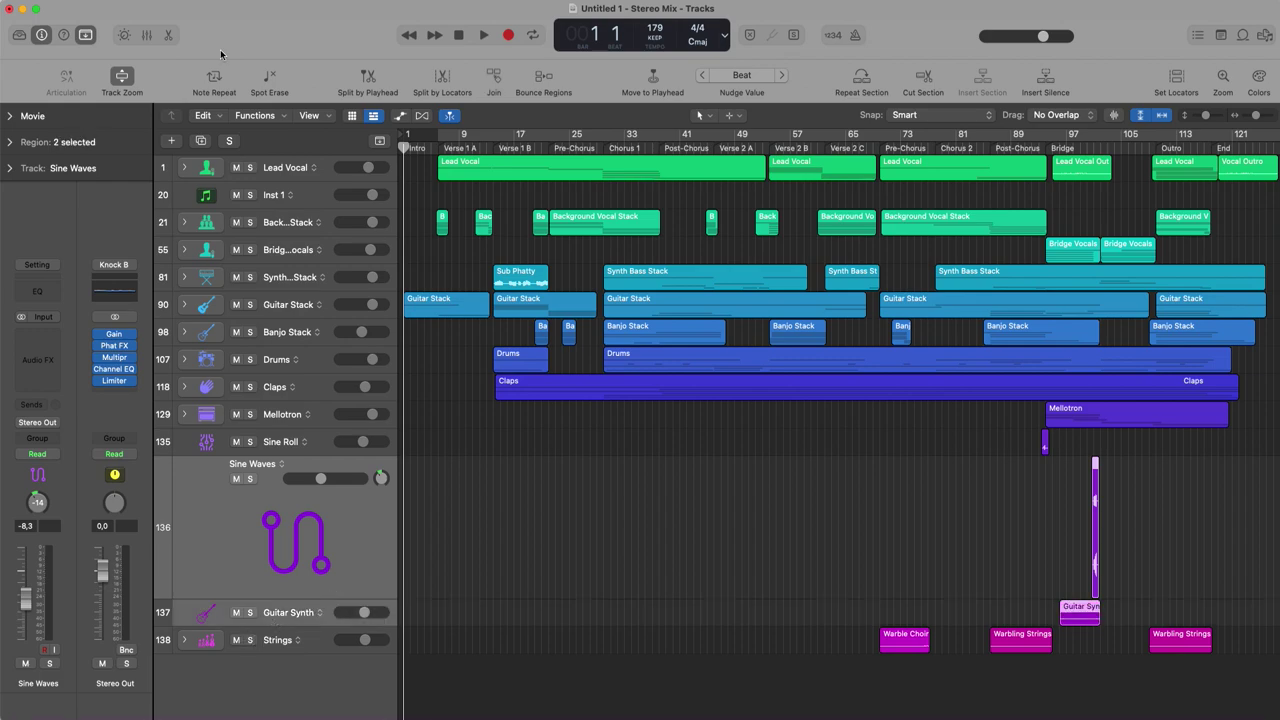
pyautogui.click(123, 77)
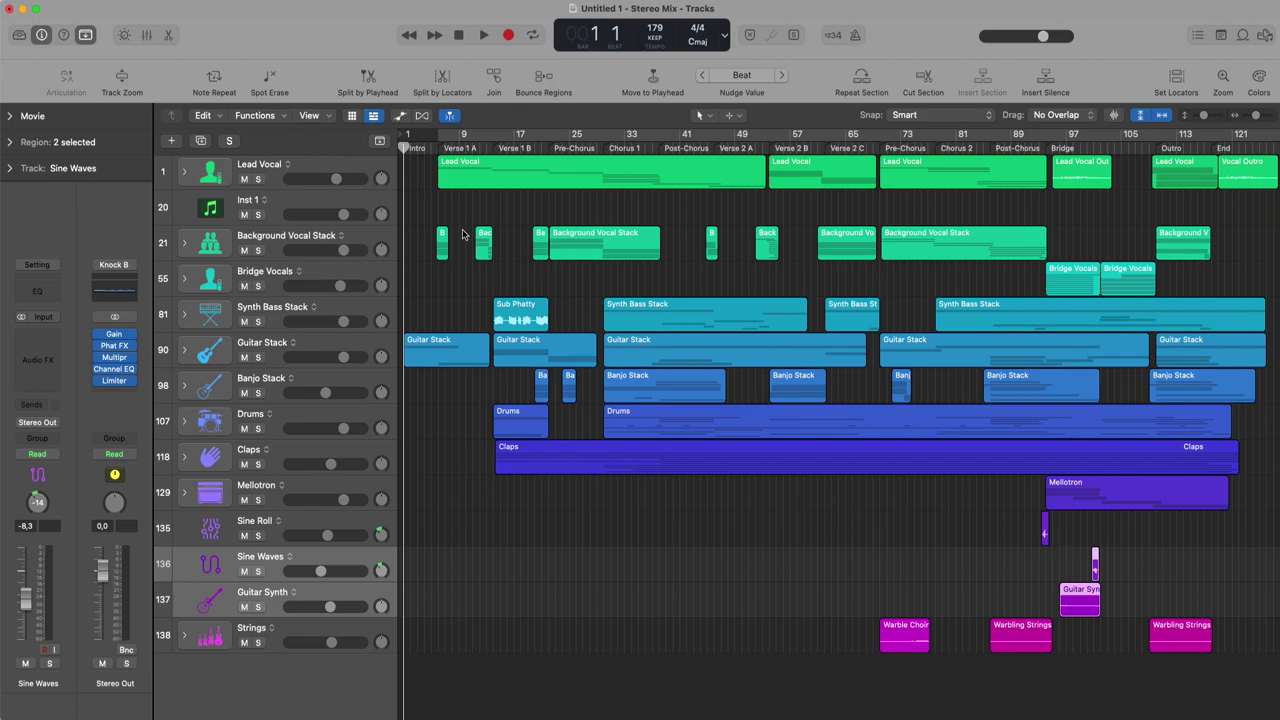
pyautogui.click(700, 553)
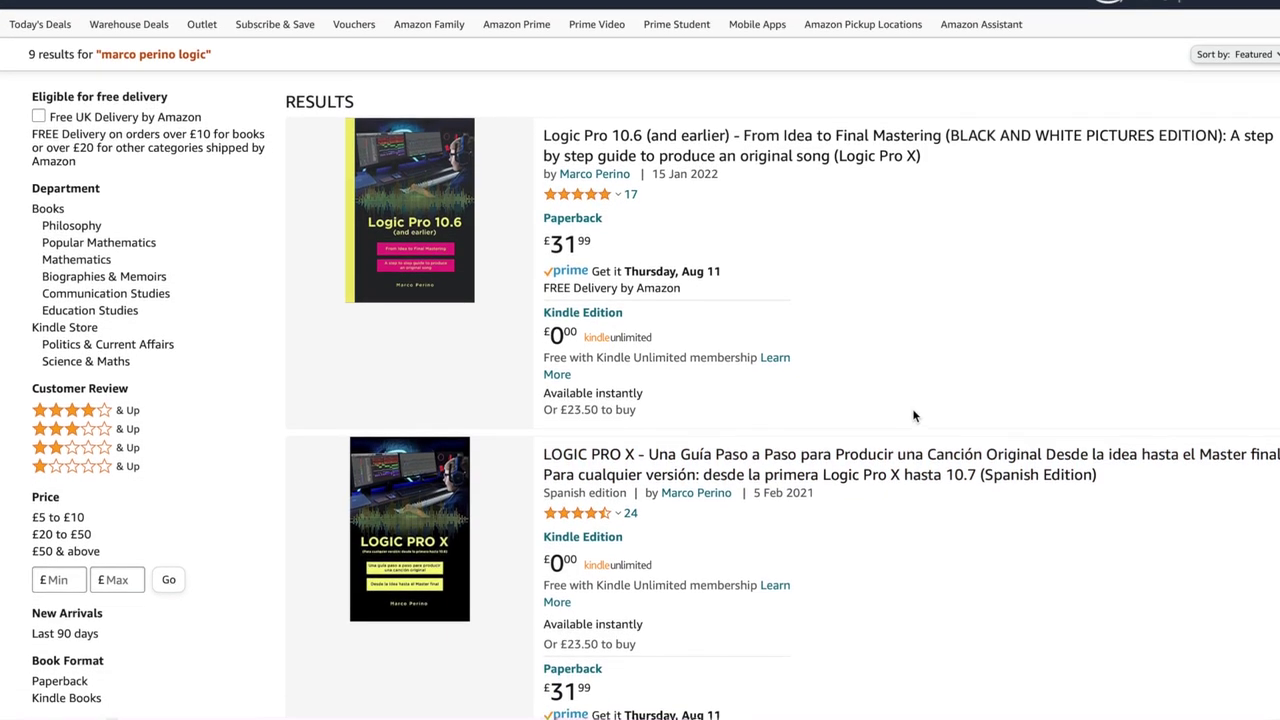
# Browse the author's Logic Pro books and their language editions in the Amazon search results.
pyautogui.scroll(-3, 913, 416)
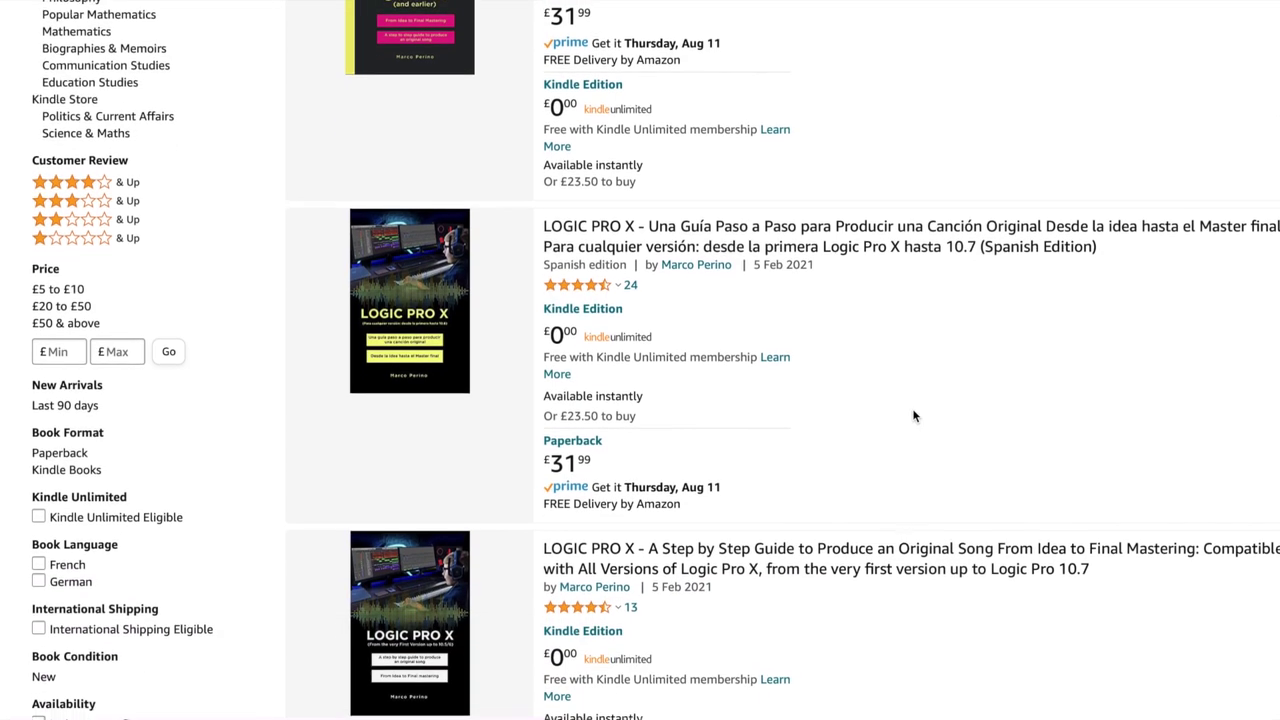
pyautogui.scroll(-3, 913, 416)
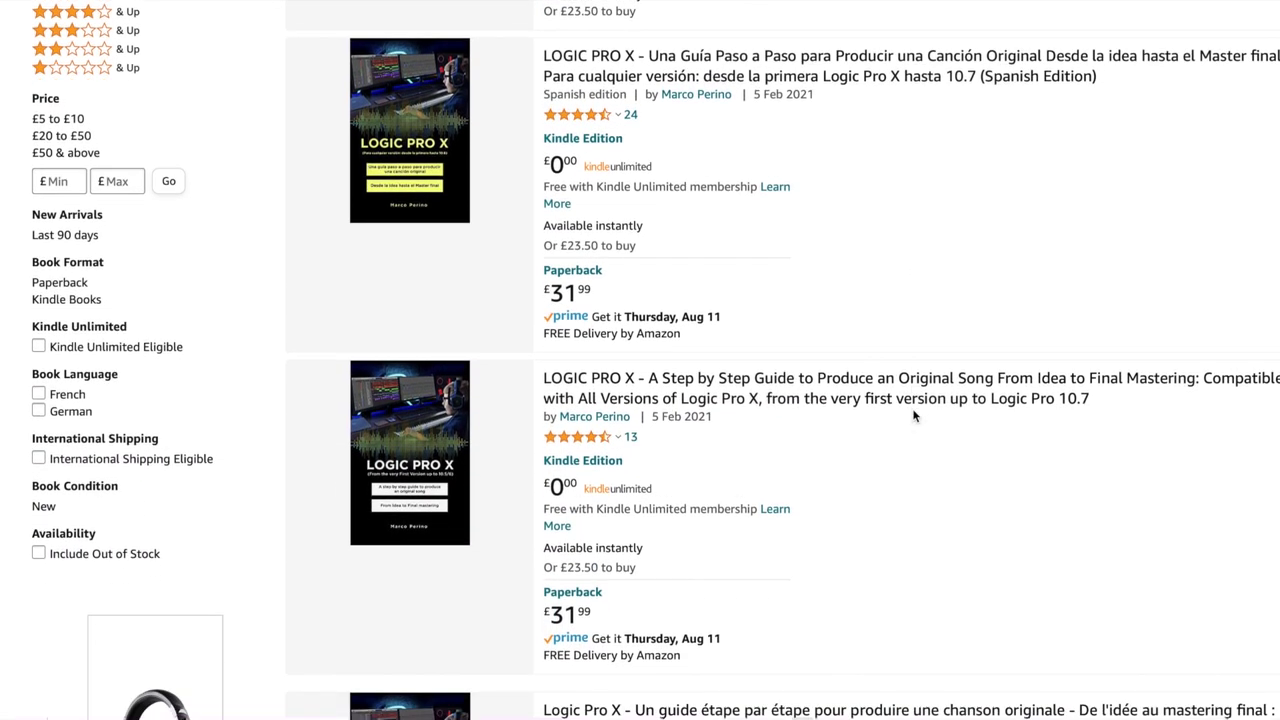
pyautogui.scroll(-3, 913, 416)
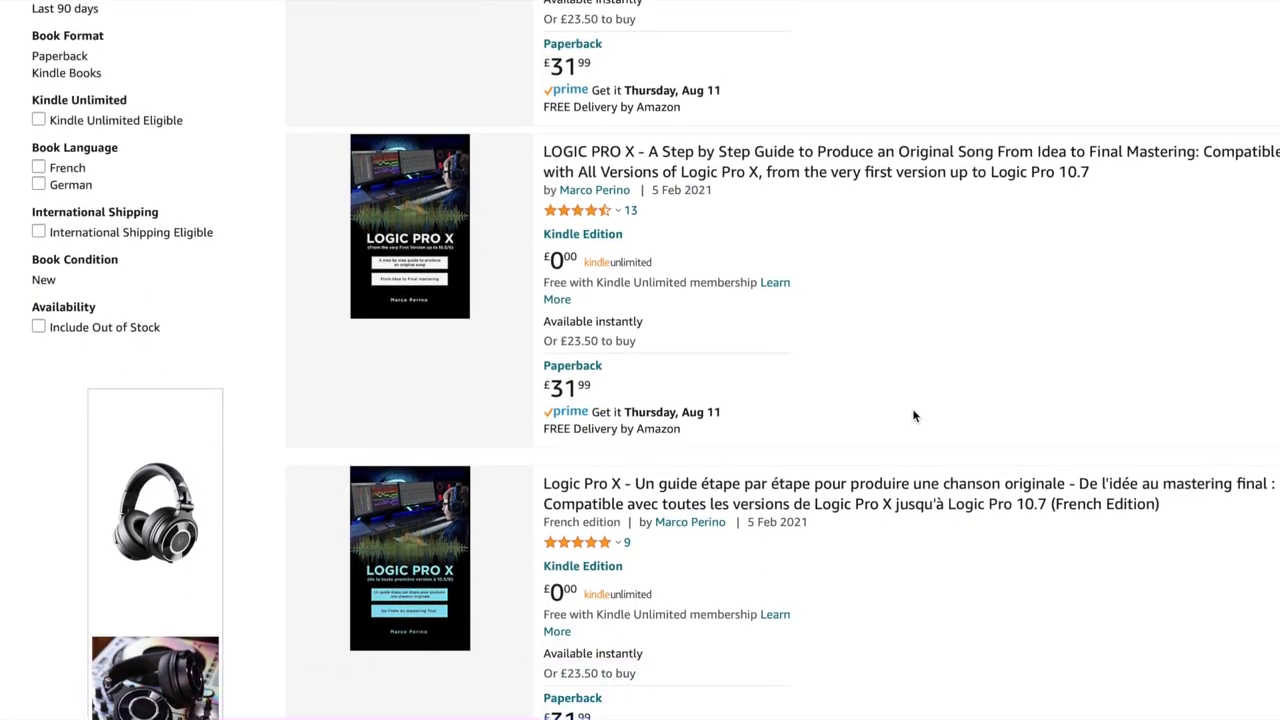
pyautogui.scroll(-3, 913, 416)
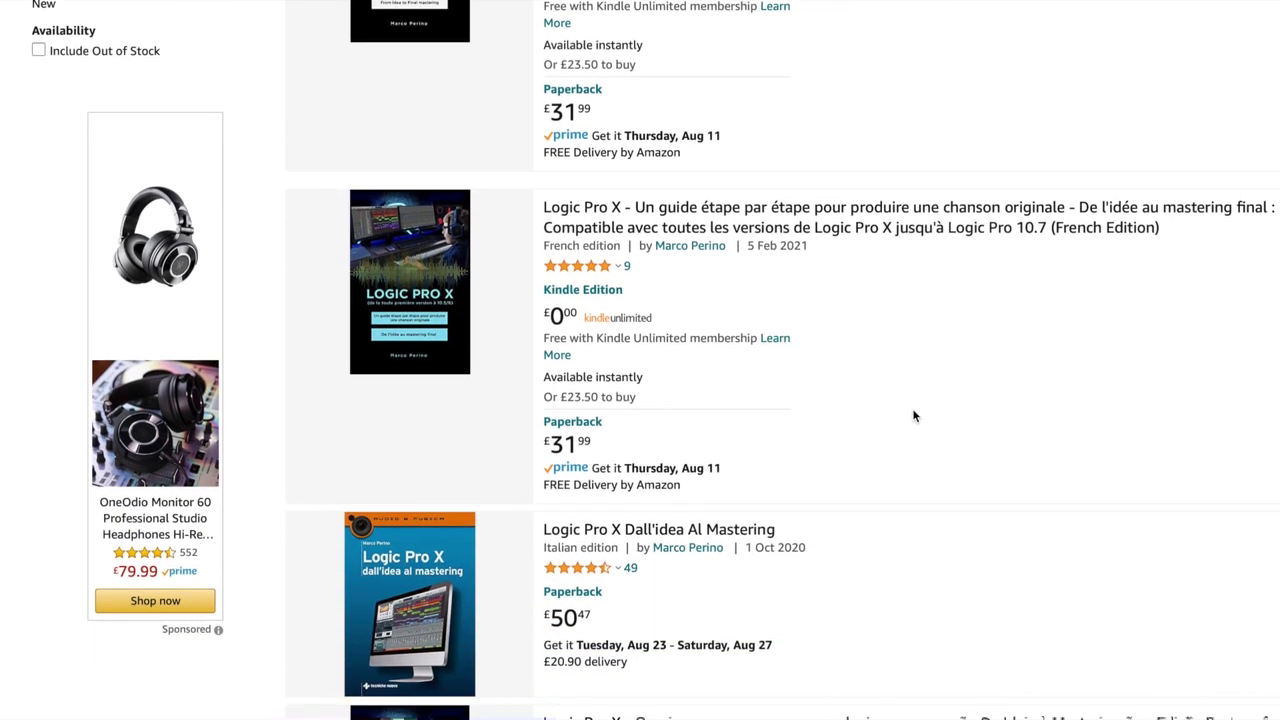
pyautogui.scroll(-3, 913, 416)
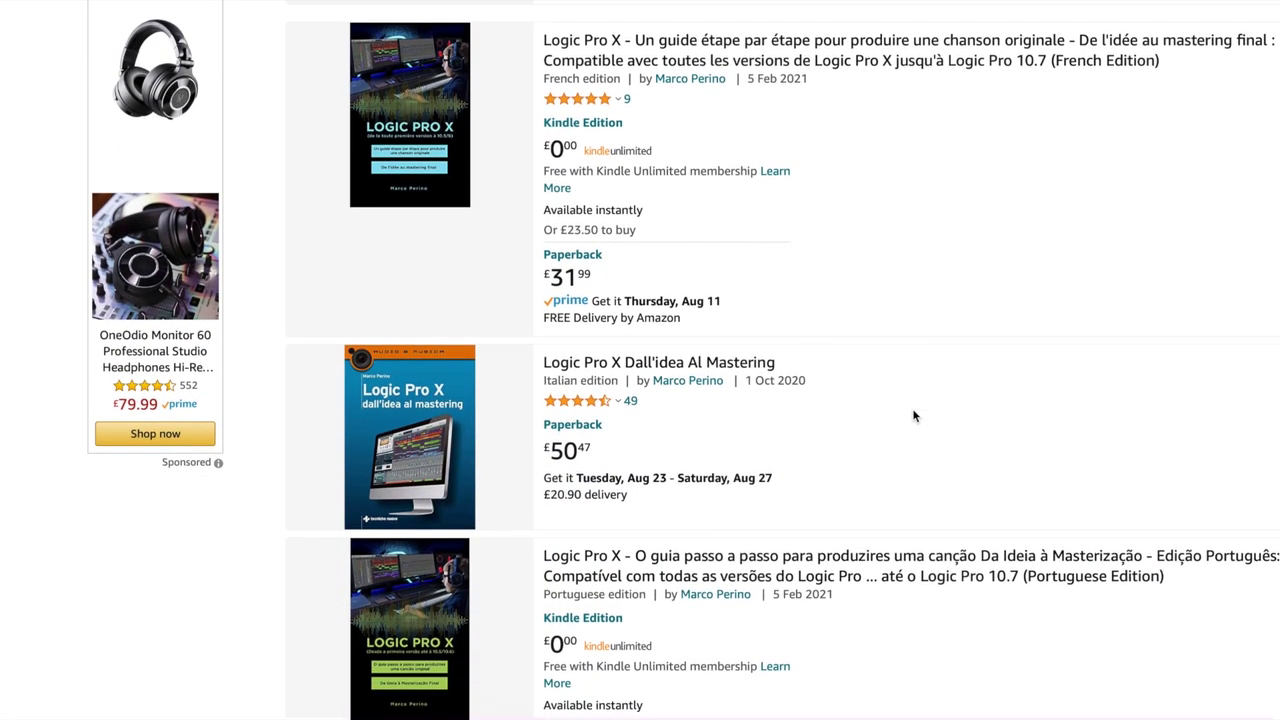